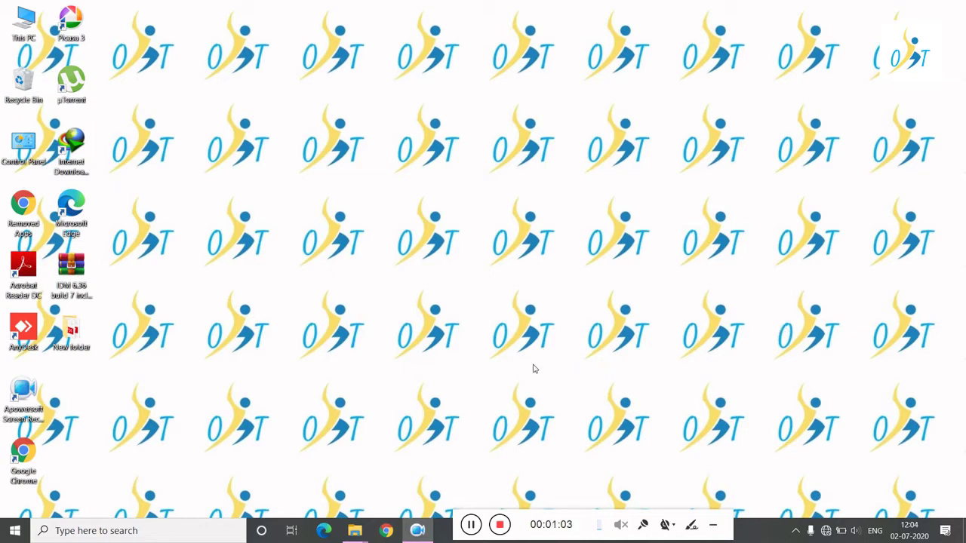
Step: Launch Word from the full list of installed apps and close it again
click(26, 531)
click(23, 532)
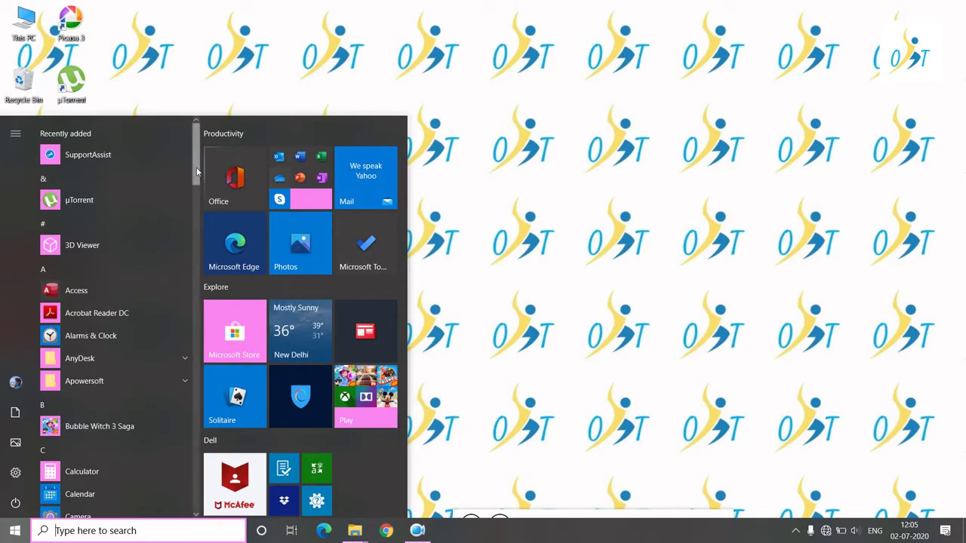
drag(197, 172, 202, 461)
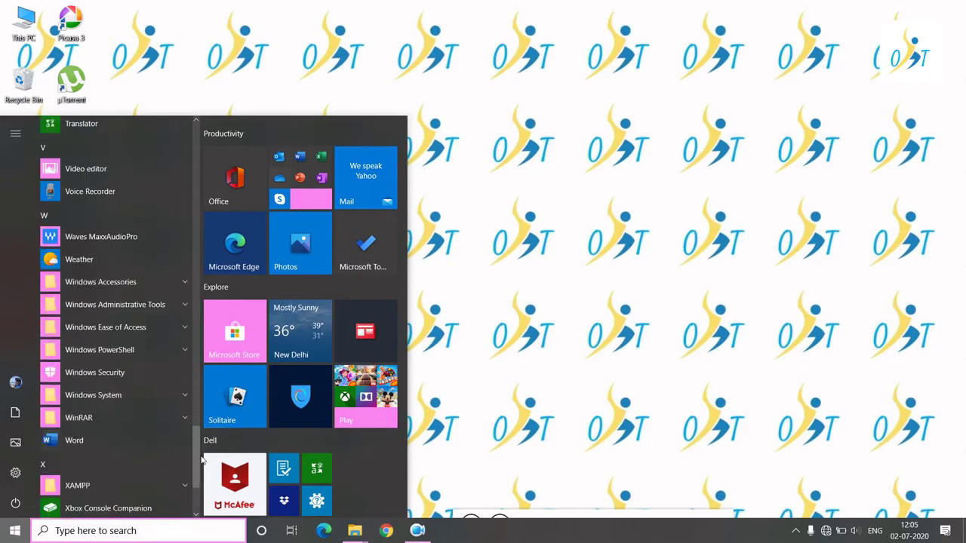
click(148, 445)
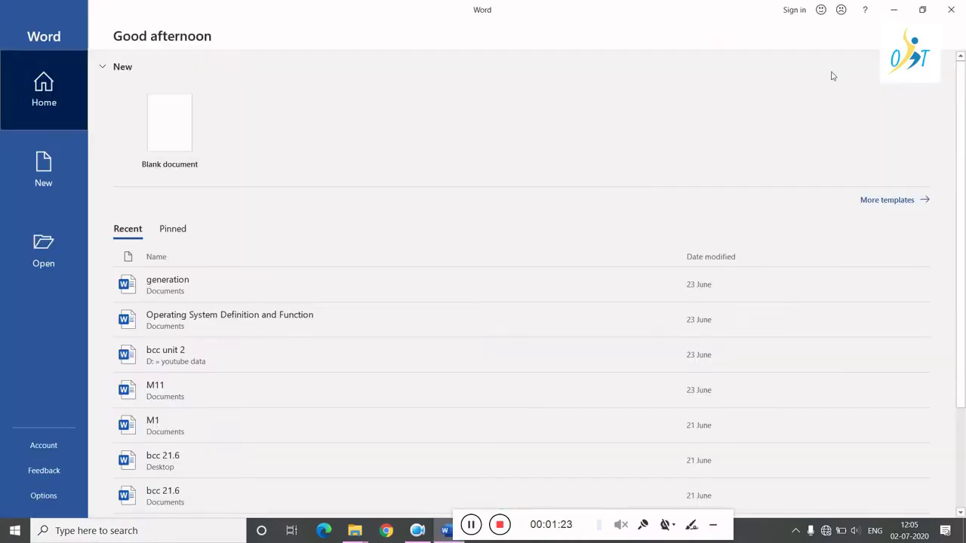
click(951, 10)
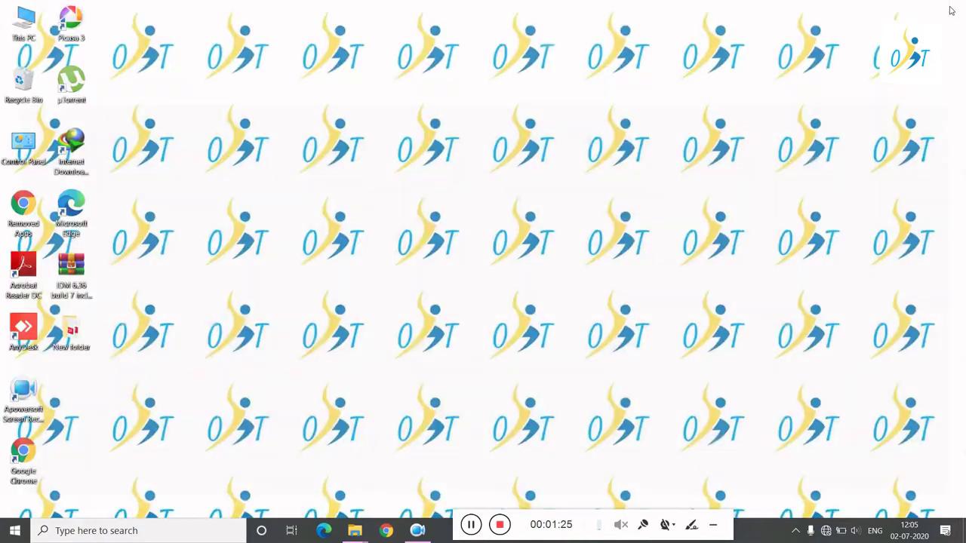
Step: Search Windows for "word" and replace the search term with "winword"
click(139, 529)
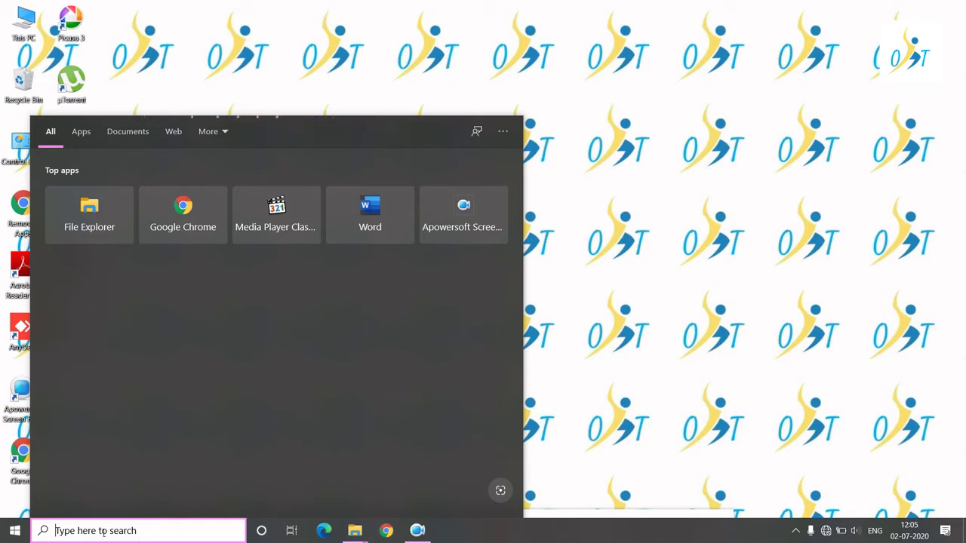
text(word)
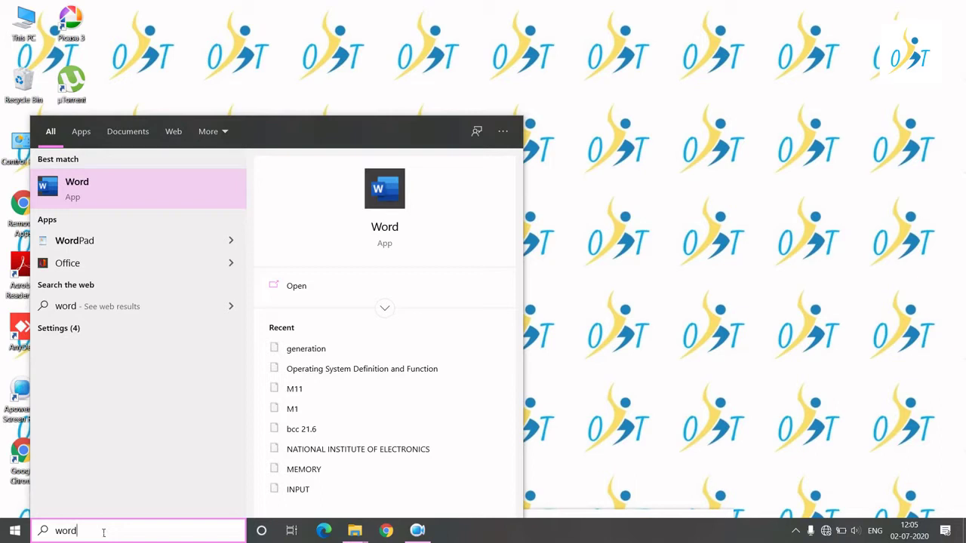
key(BackSpace)
key(BackSpace)
key(BackSpace)
key(BackSpace)
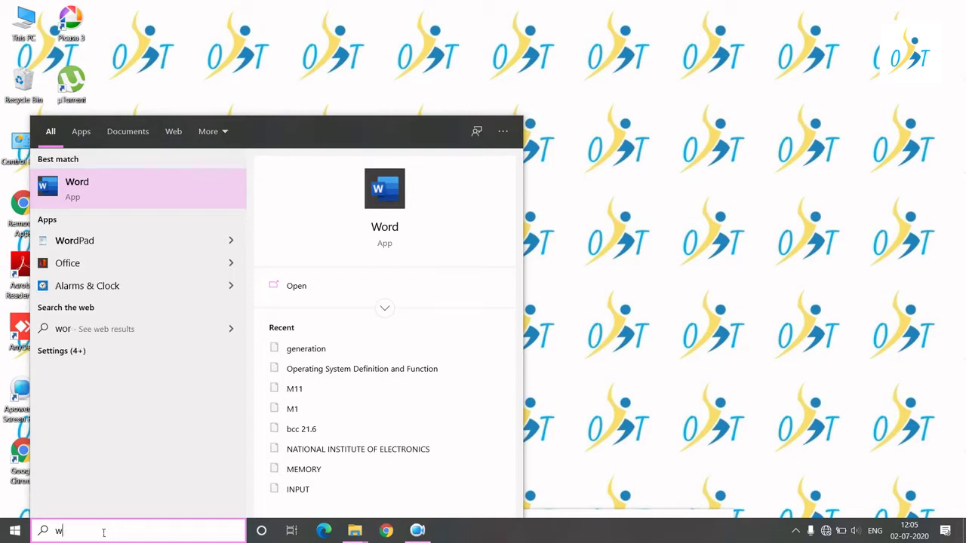
text(wi)
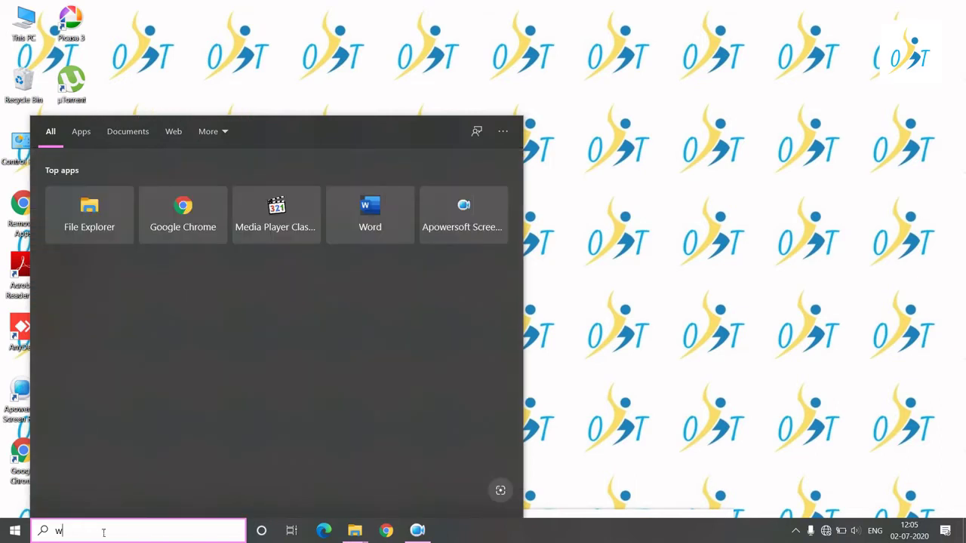
text(nword)
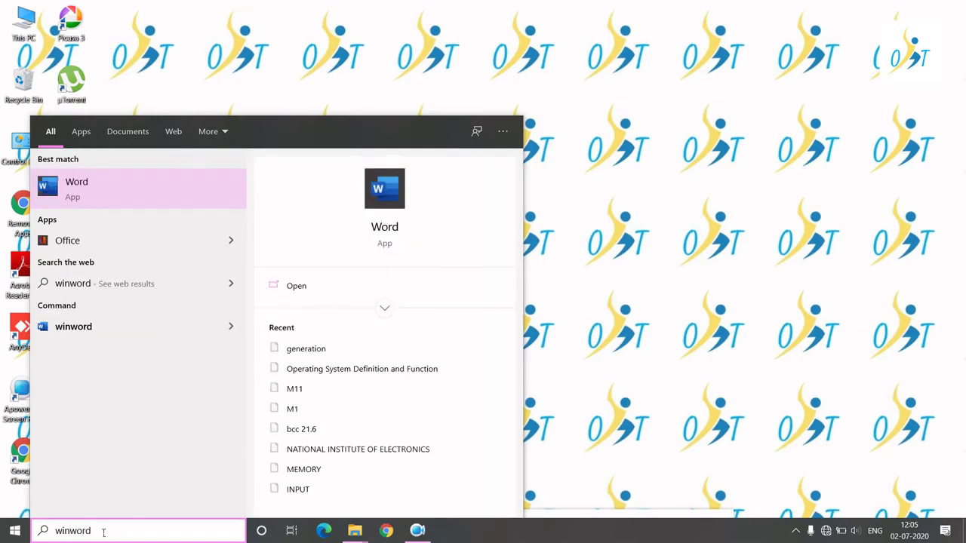
Step: Replace the Windows search term with "doc" and dismiss the search
key(BackSpace)
key(BackSpace)
key(BackSpace)
key(BackSpace)
key(BackSpace)
key(BackSpace)
key(BackSpace)
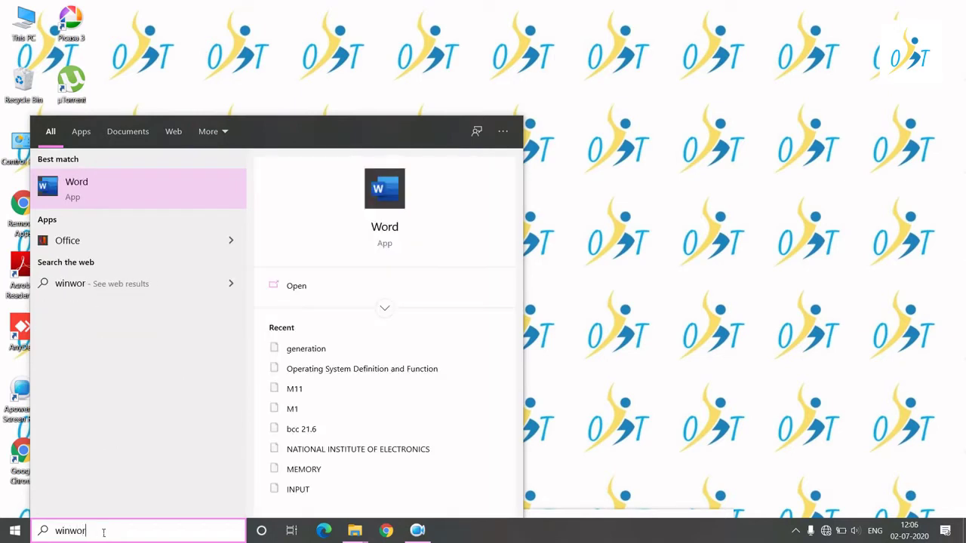
text(doc)
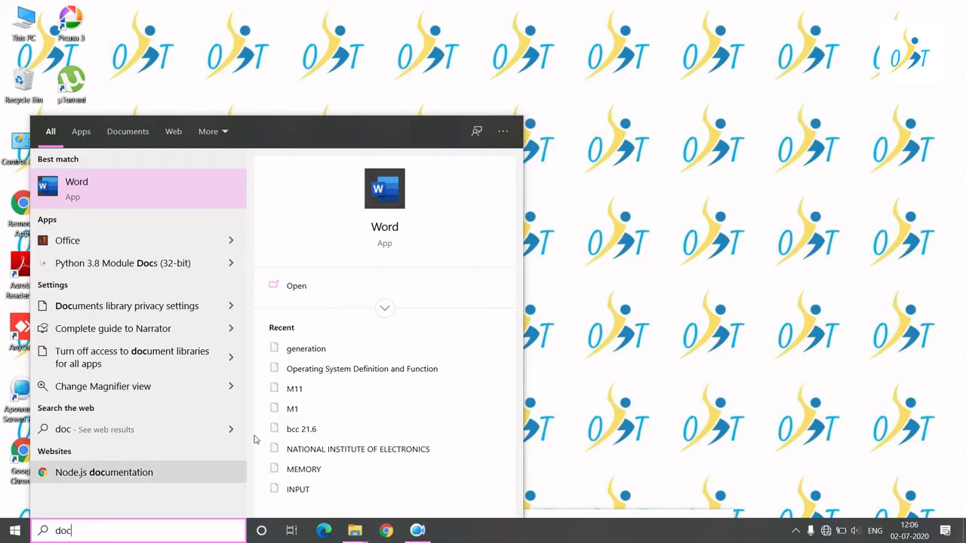
click(605, 315)
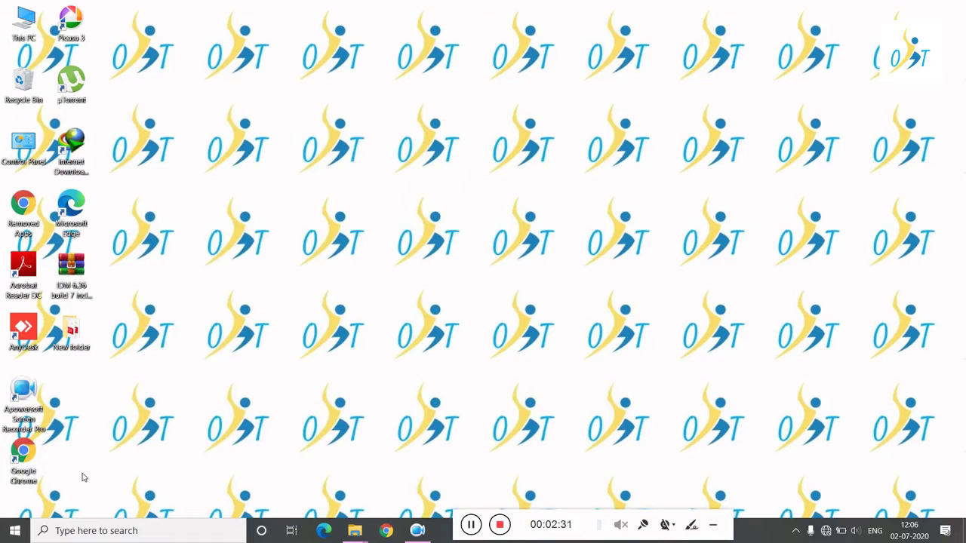
Step: Launch Word by running the winword command from the Run dialog
key(super+r)
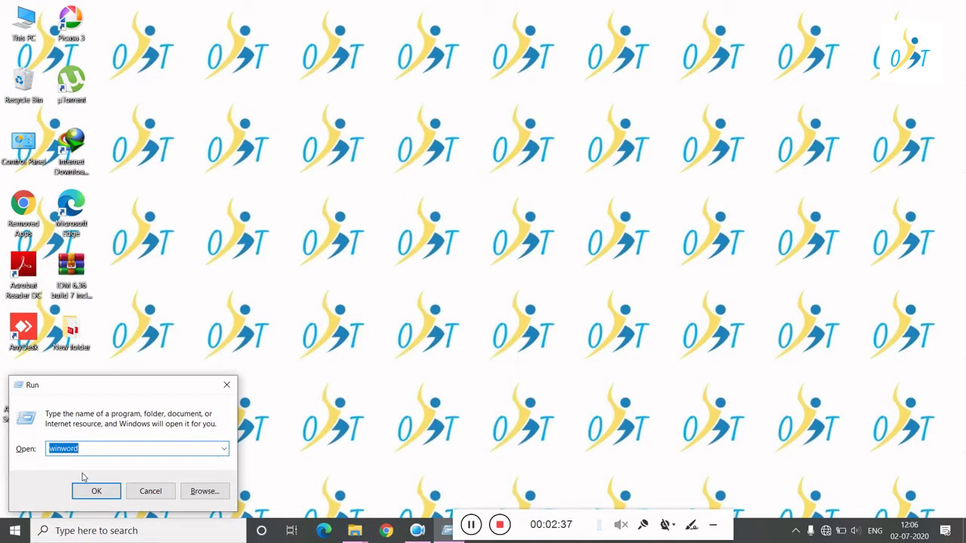
click(106, 455)
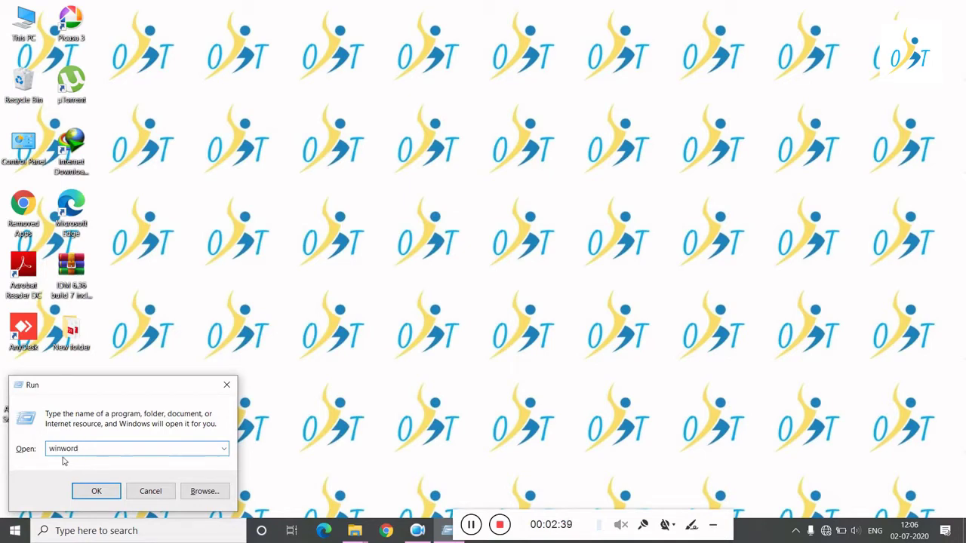
click(96, 493)
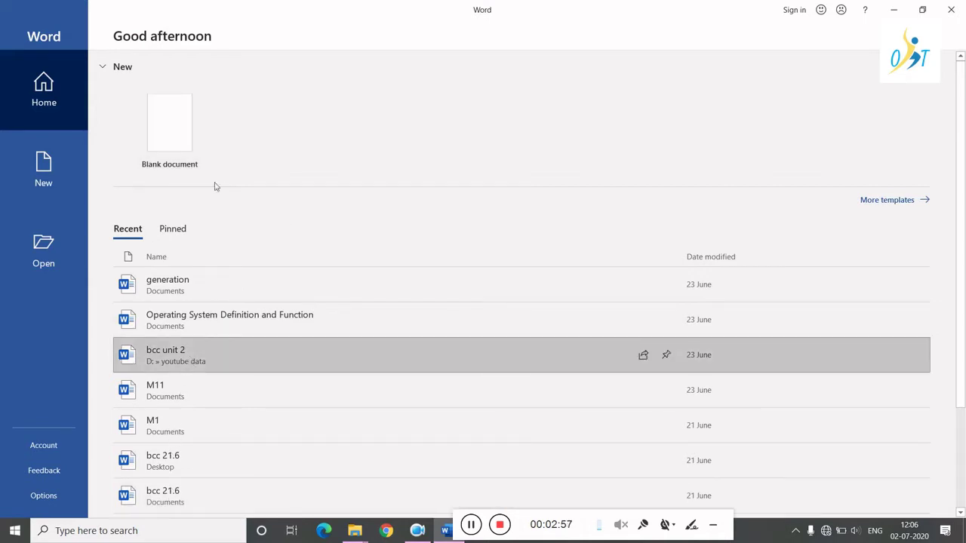
Step: View the pinned documents on the start page and return to the recent documents
click(181, 237)
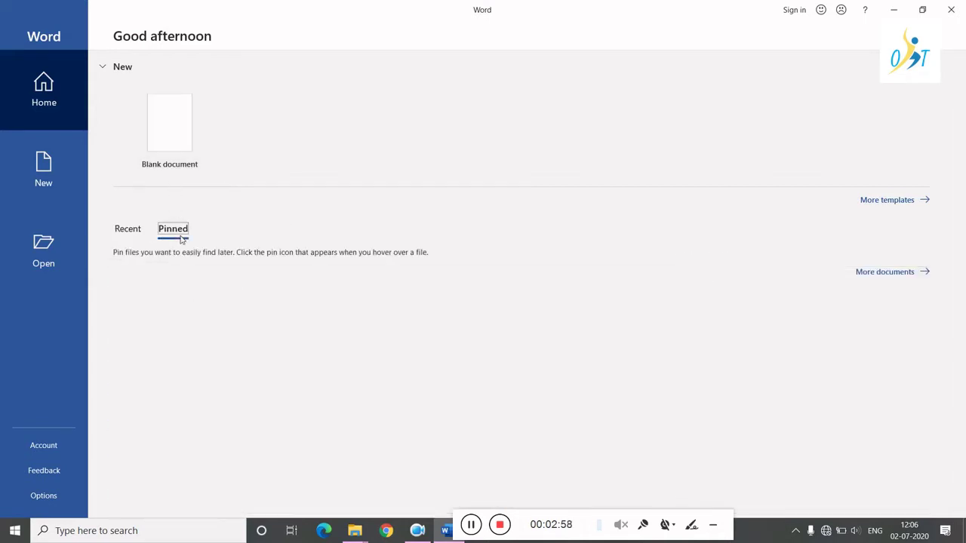
click(140, 237)
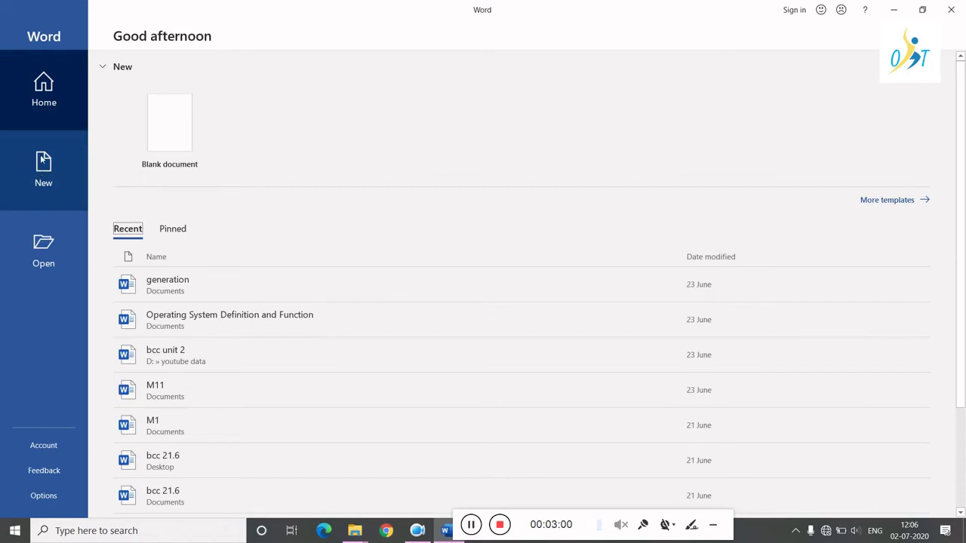
click(48, 105)
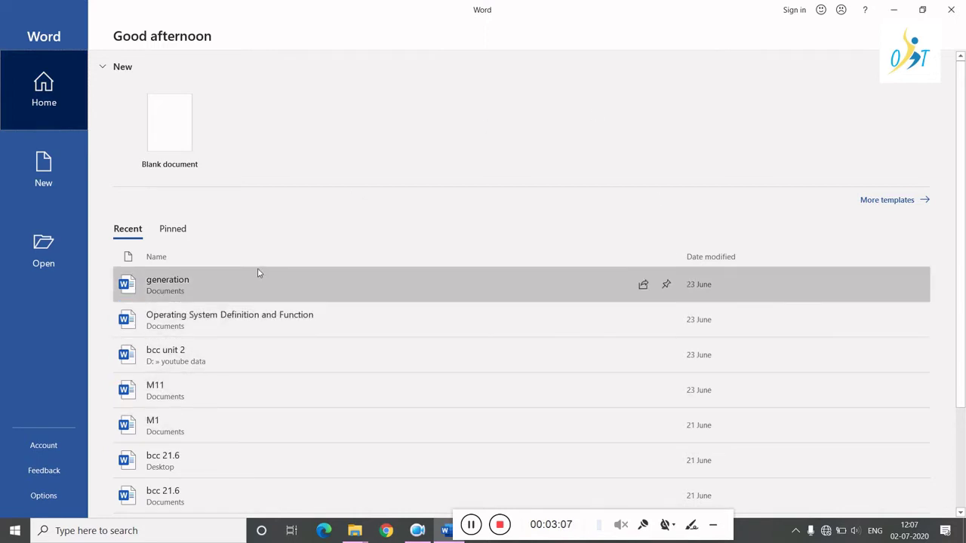
Step: Browse the available templates for new documents and view the options for opening existing files
click(27, 180)
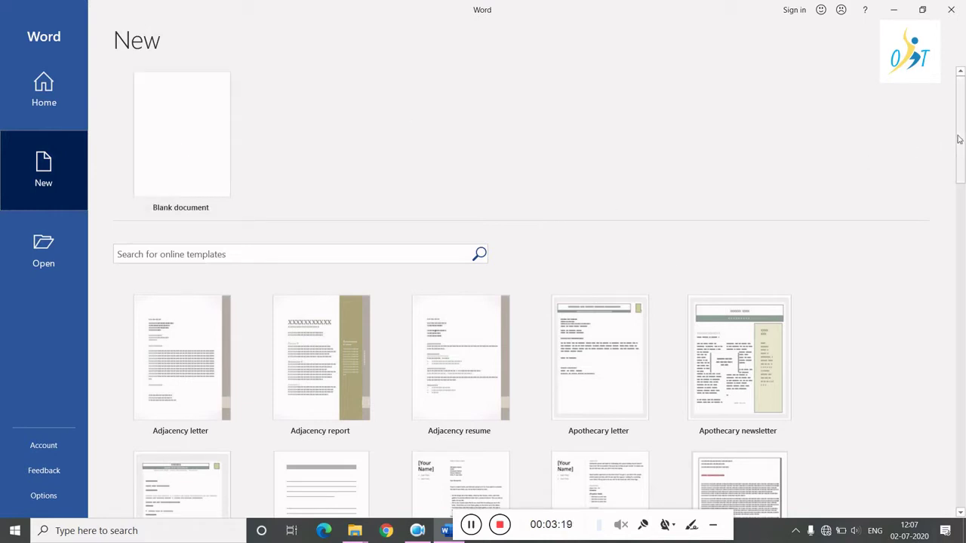
drag(959, 117, 959, 173)
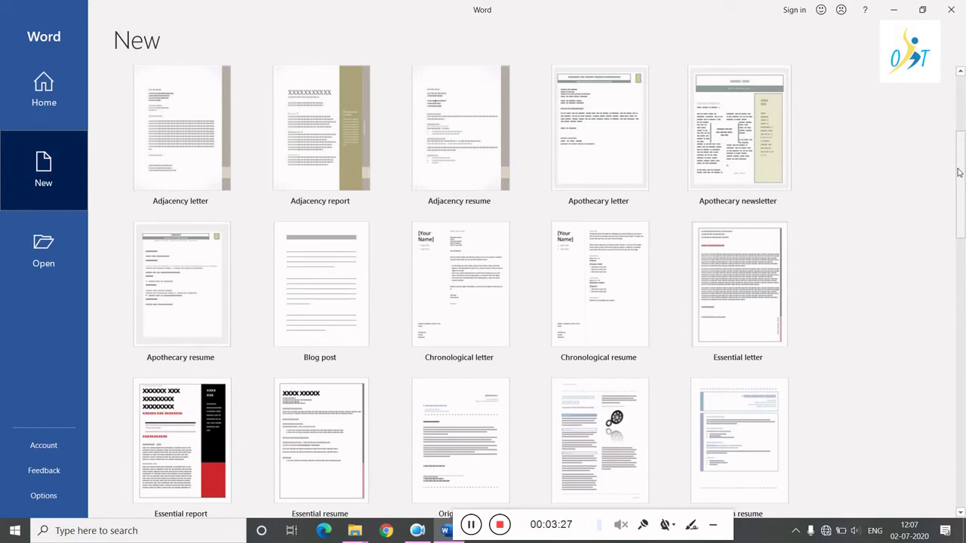
drag(960, 172, 964, 375)
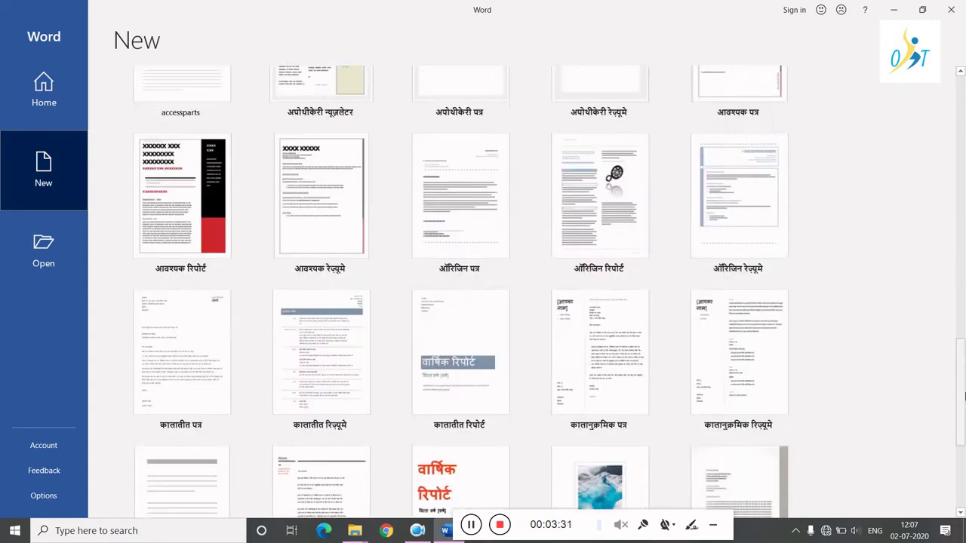
click(52, 244)
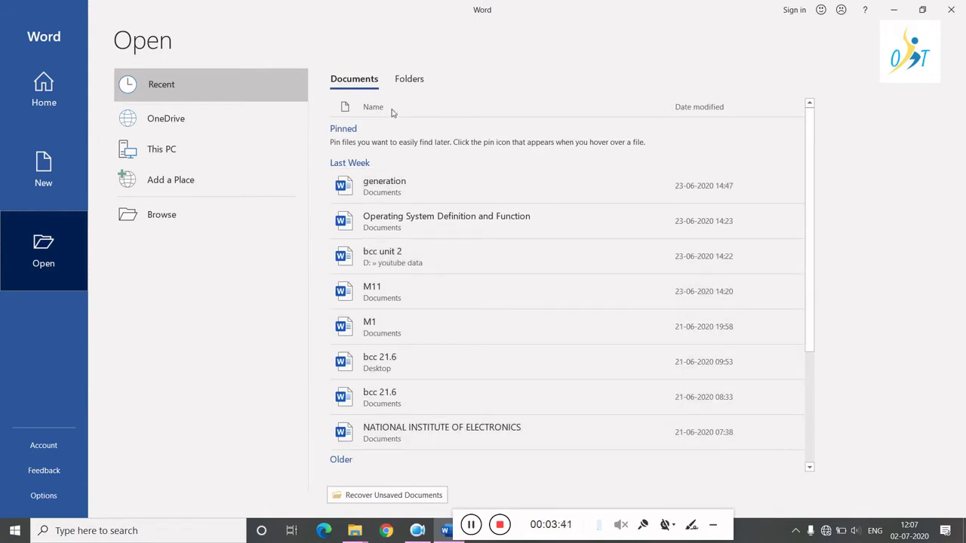
Step: Create a new blank document
click(50, 161)
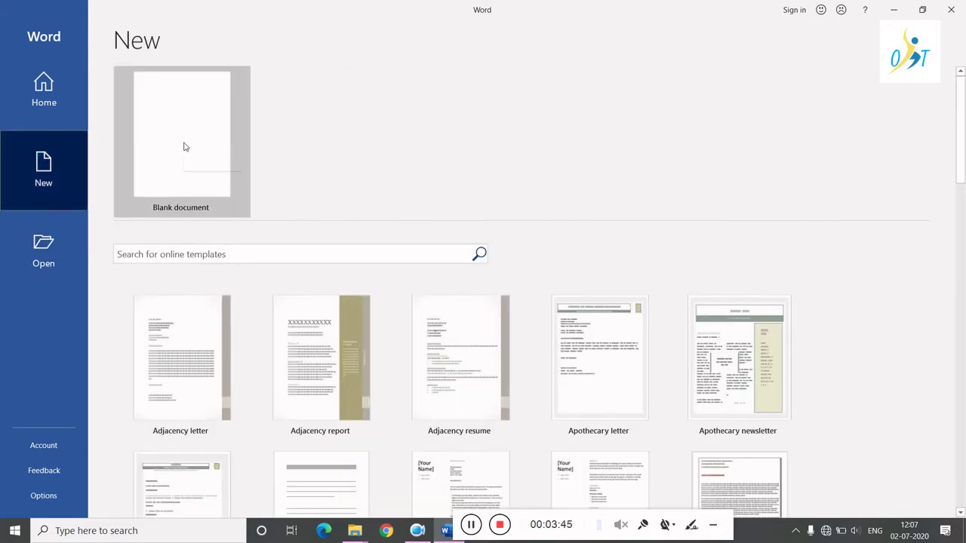
click(185, 146)
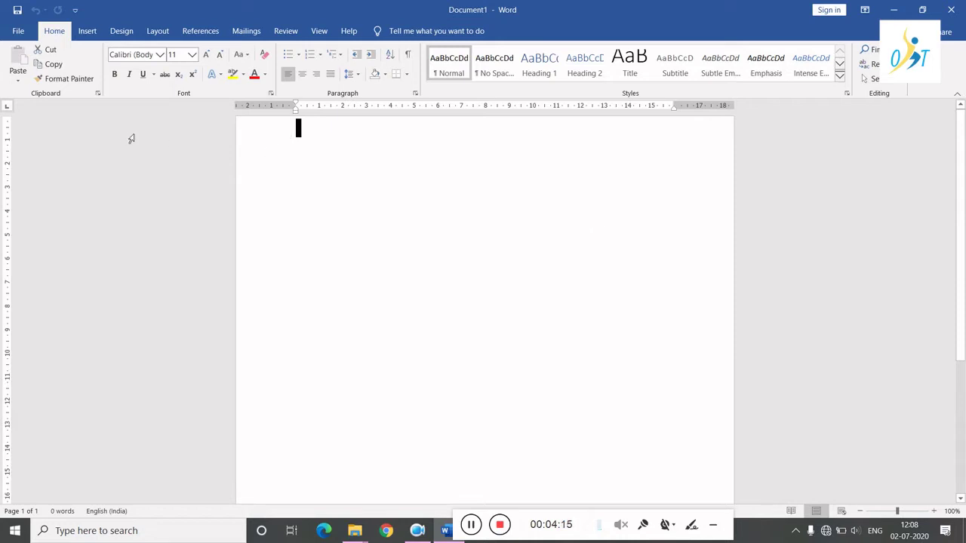
Step: Create a second blank document from within the open one
click(22, 35)
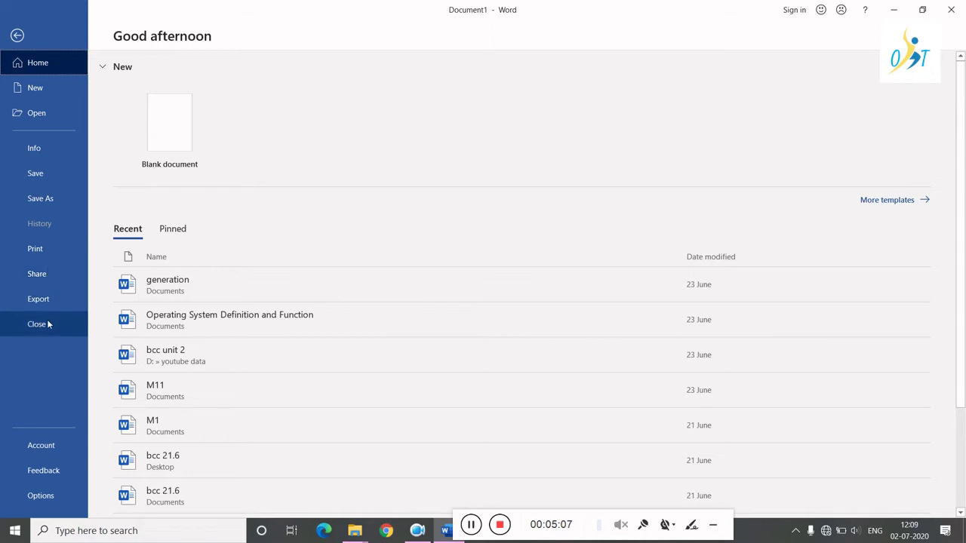
click(33, 86)
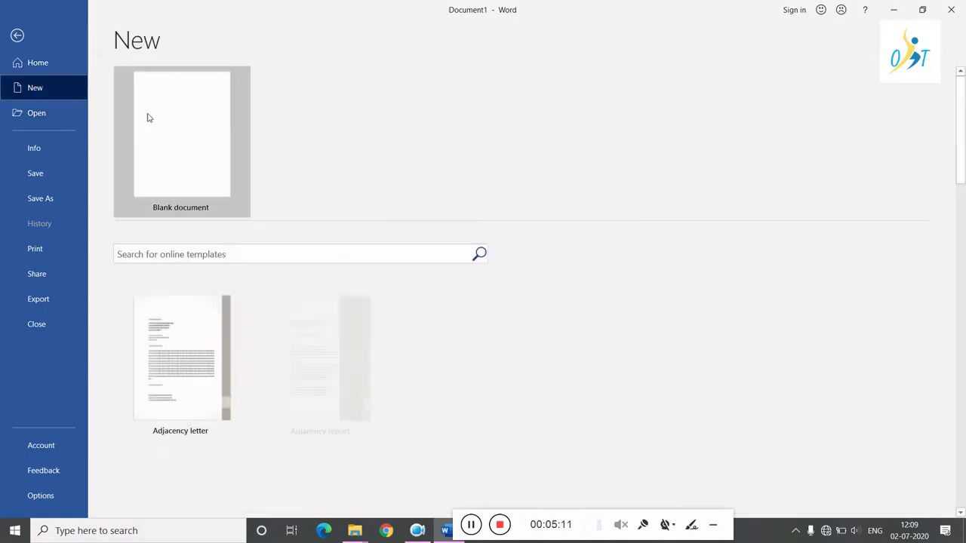
click(148, 117)
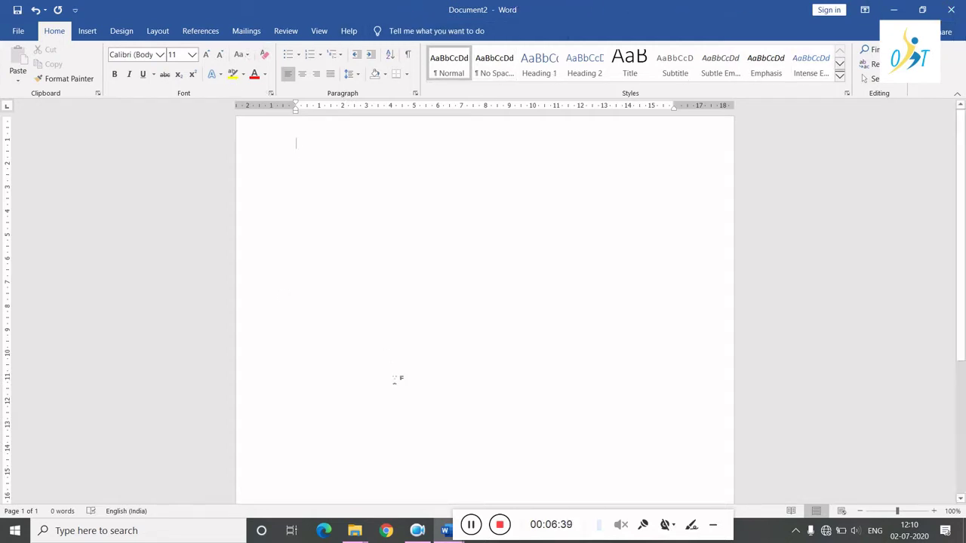
Step: Insert one paragraph of sample text at the start of the page with the formula =rand(1)
drag(475, 527, 370, 523)
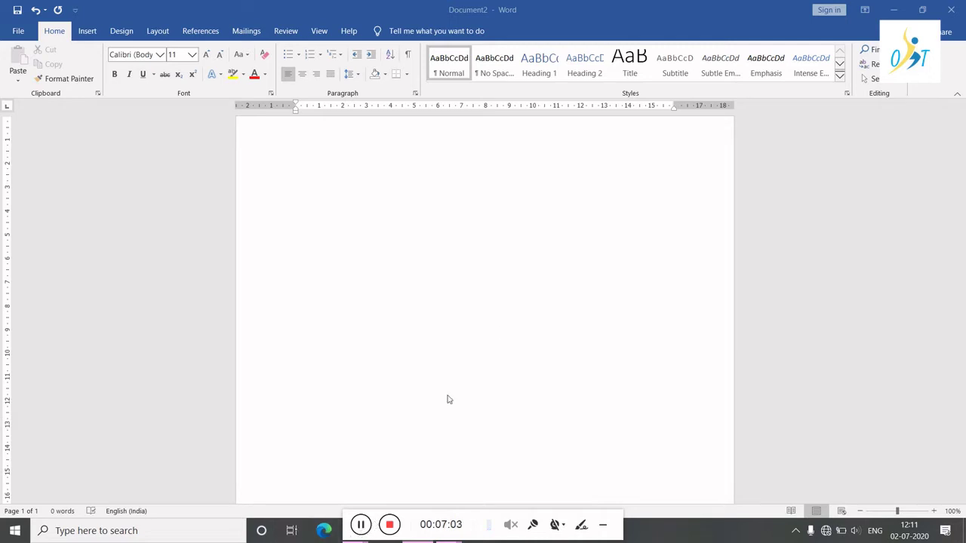
click(547, 274)
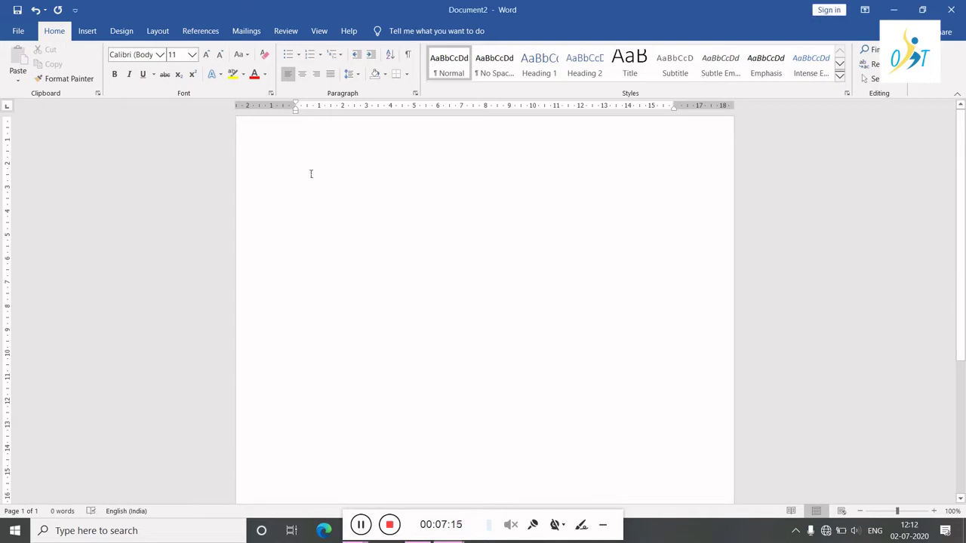
text(=r)
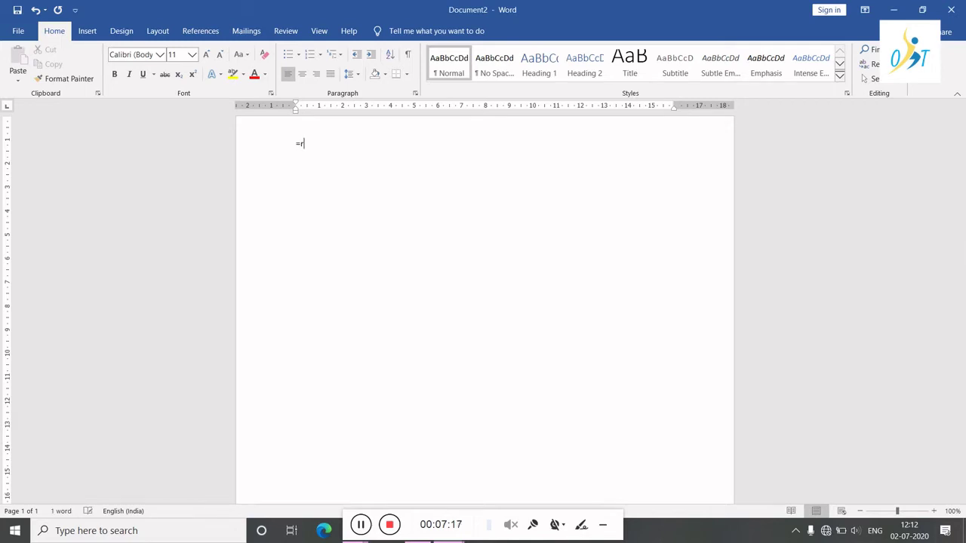
text(and())
key(Left)
text(1)
key(Right)
key(Return)
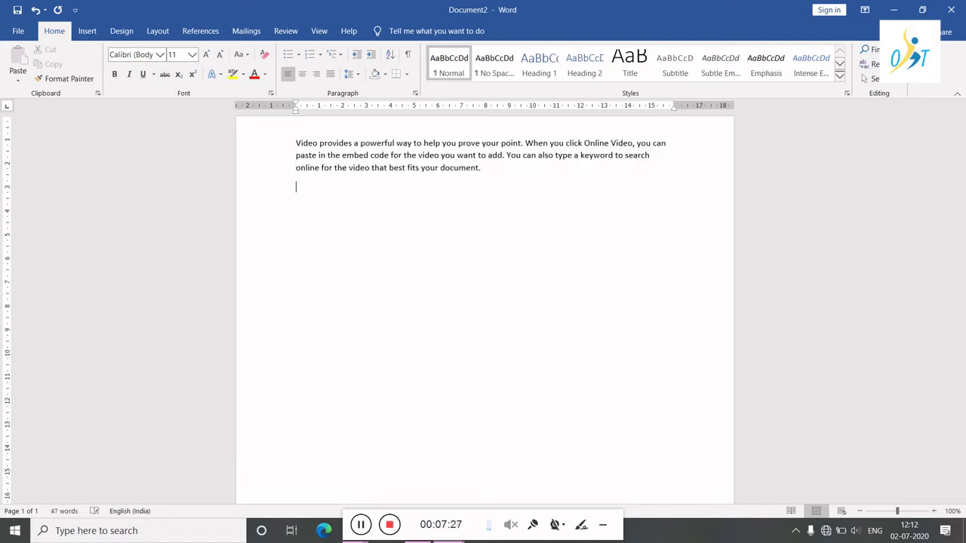
Step: Insert five more paragraphs of sample text below the first with the formula =rand(5)
text(=rand())
key(Left)
text(5)
key(Return)
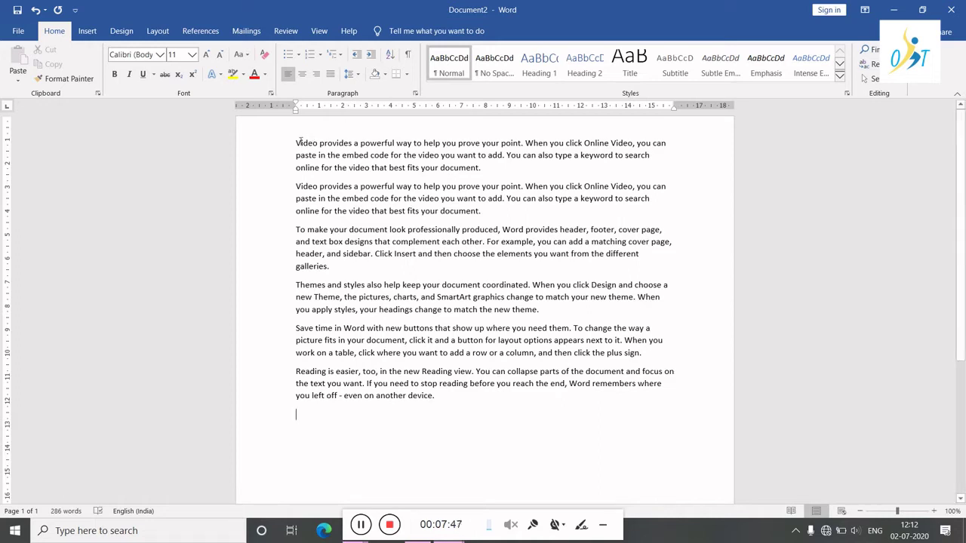
Step: Change the font of the first paragraph to Bahnschrift Light SemiCondensed
drag(299, 142, 489, 171)
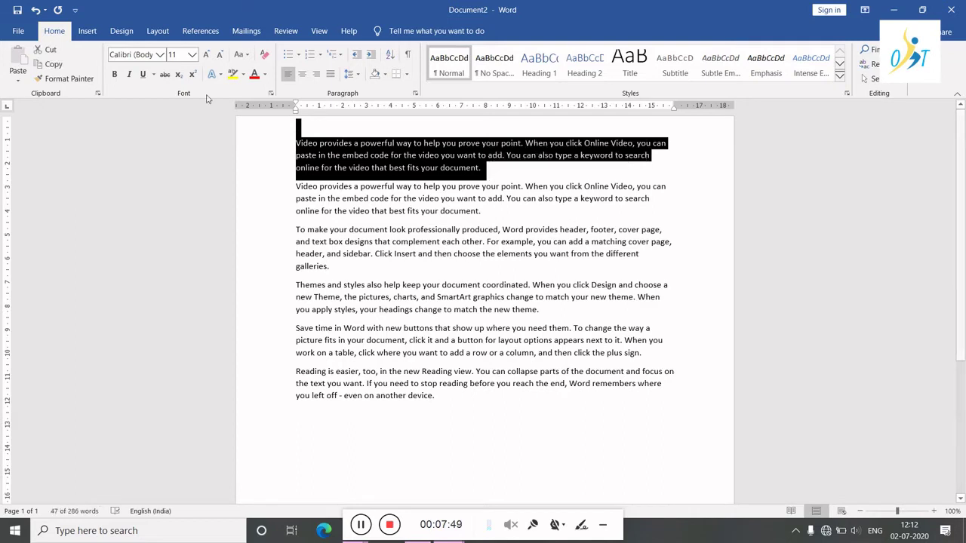
click(160, 55)
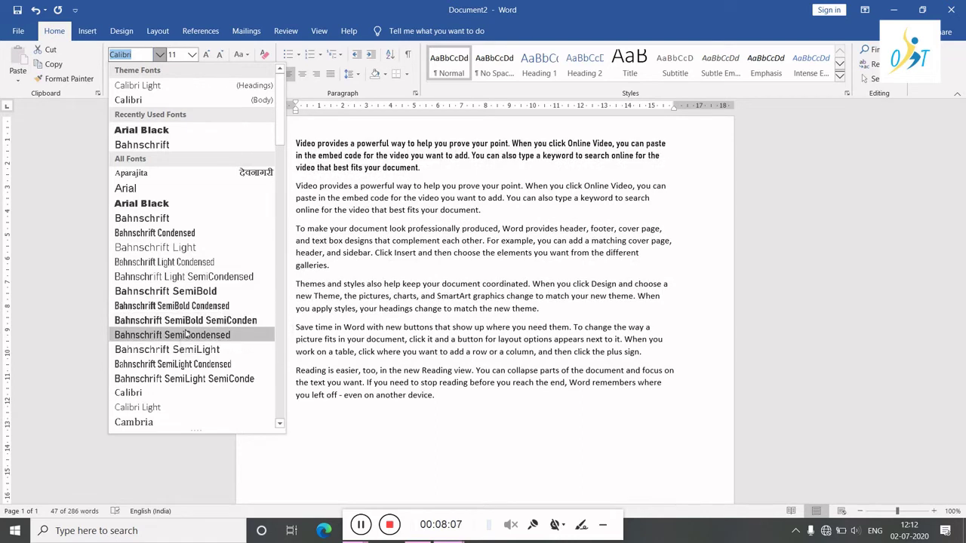
click(193, 279)
click(311, 243)
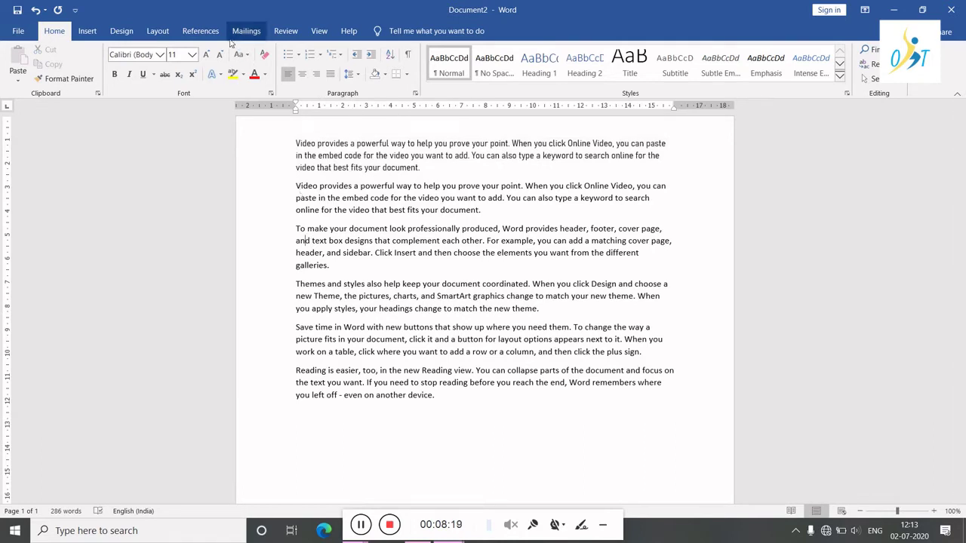
Step: Enlarge the first paragraph's text step by step to font size 16
shift+click(441, 173)
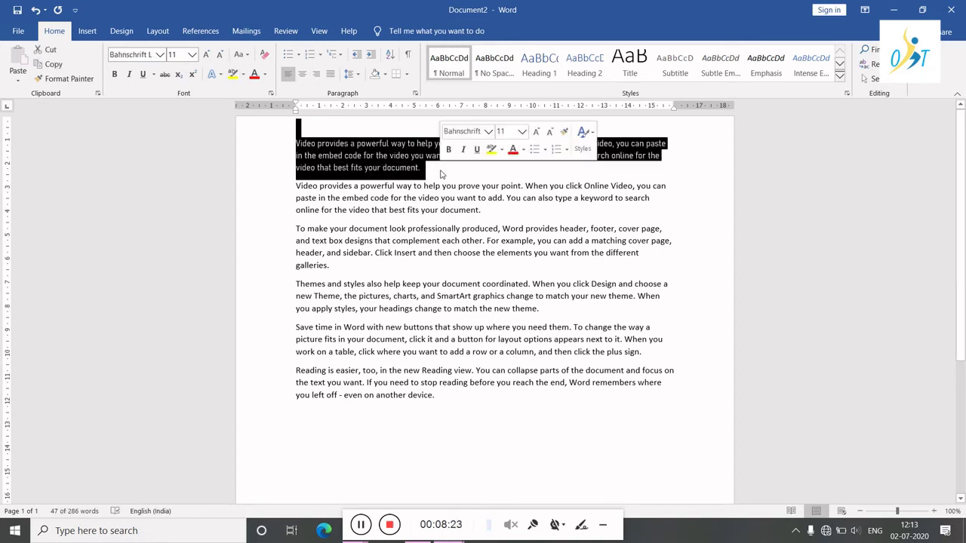
click(192, 56)
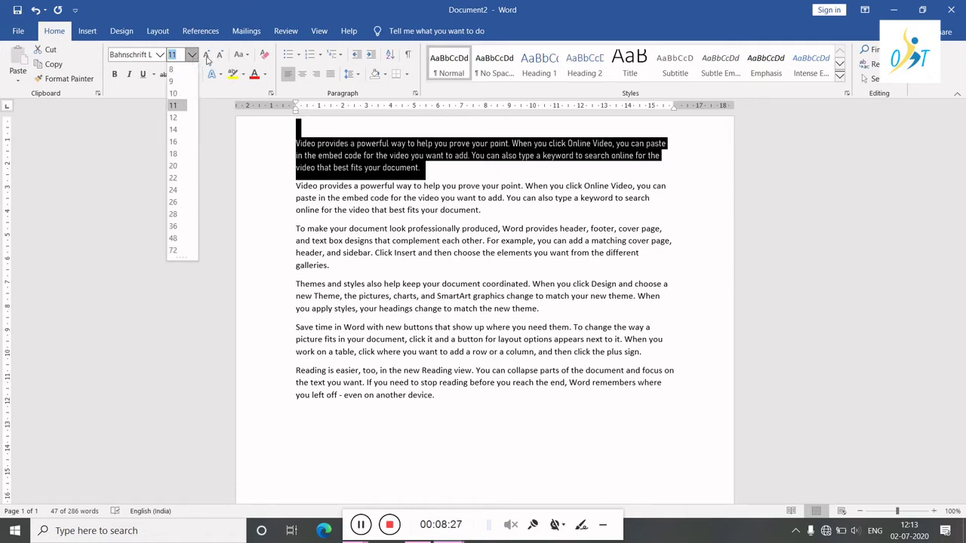
click(207, 57)
click(207, 56)
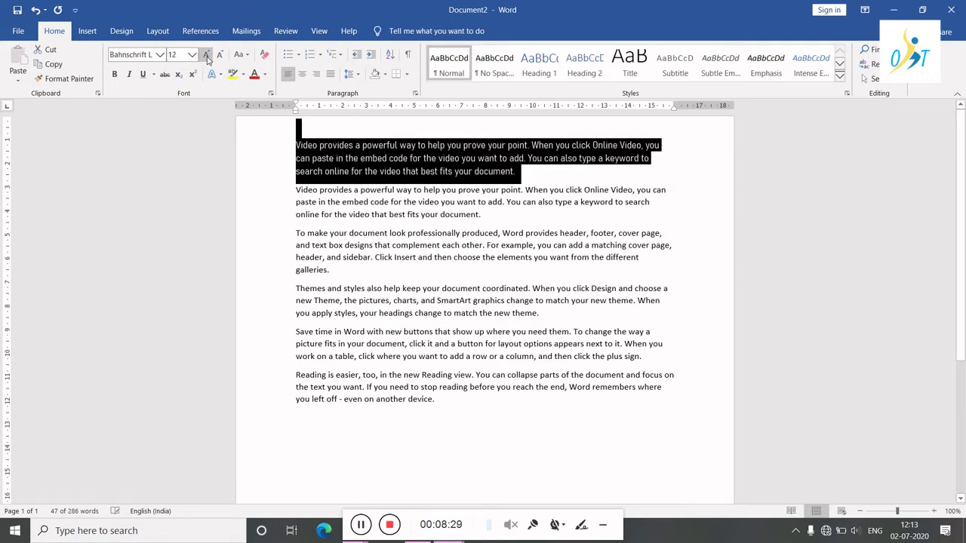
click(207, 56)
click(207, 57)
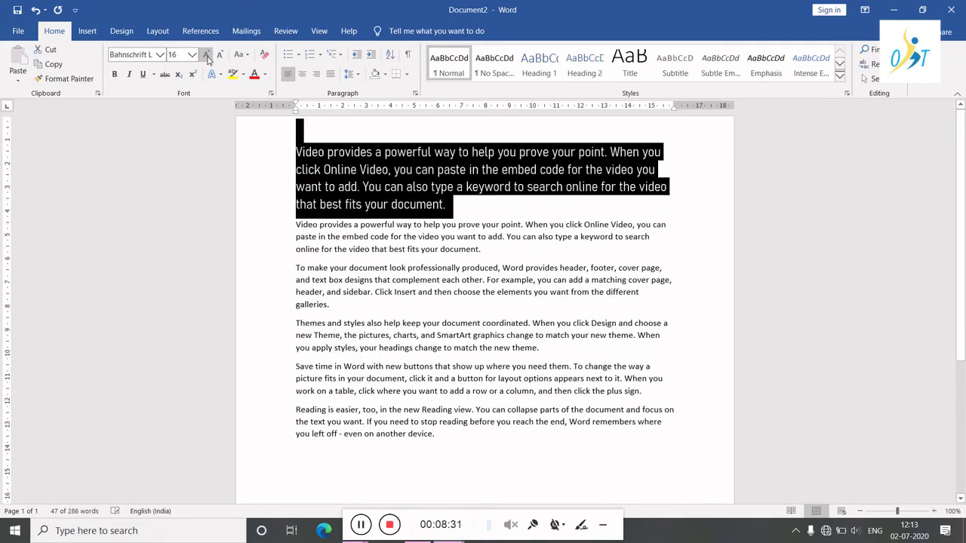
Step: Shrink the first paragraph's text by two size steps and enlarge it back to 16
click(219, 60)
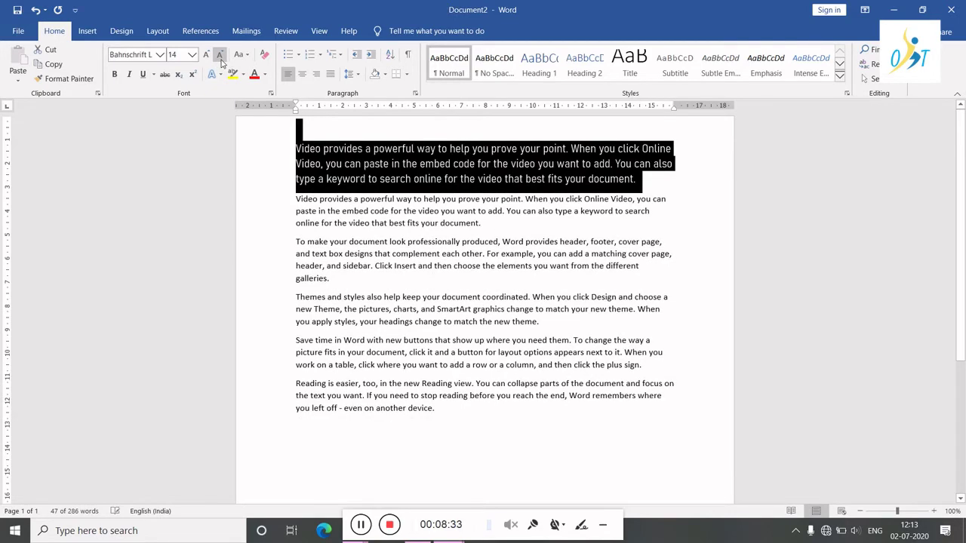
click(220, 60)
click(206, 59)
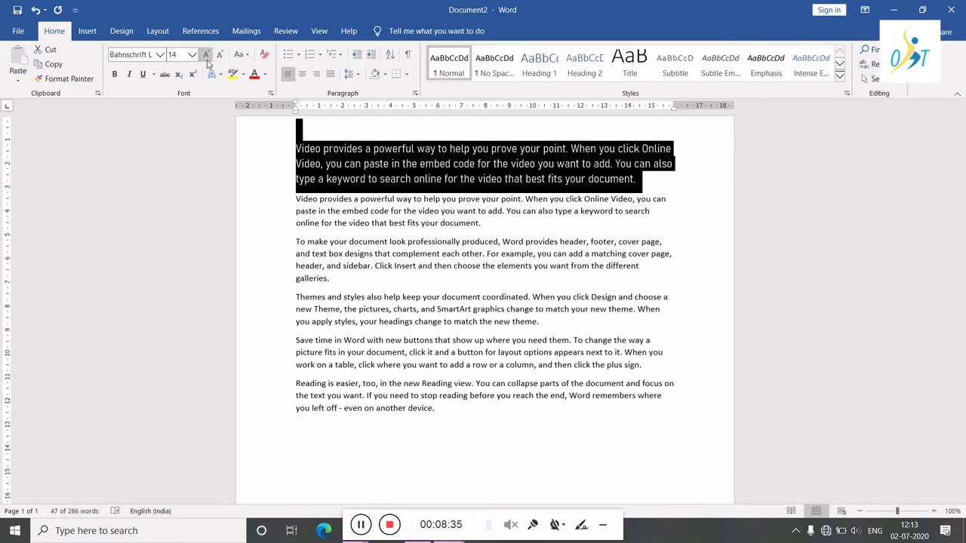
click(207, 60)
click(299, 156)
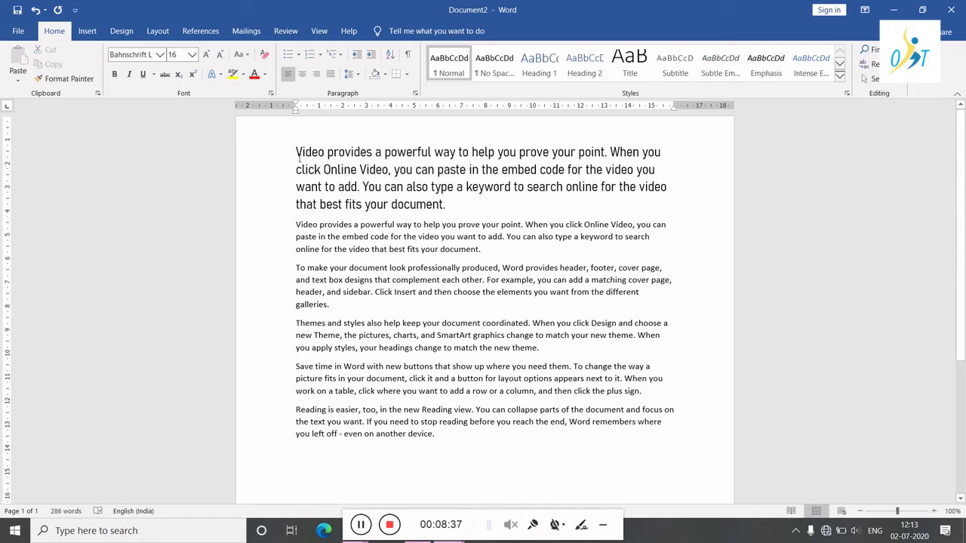
Step: Change the case of the opening words "Video provides" in the first paragraph to lowercase
drag(297, 155, 376, 154)
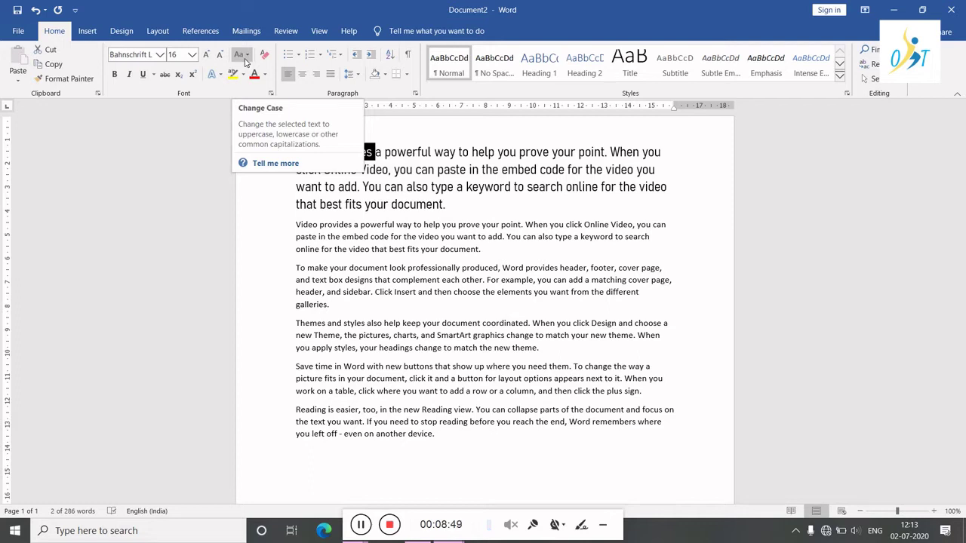
click(245, 57)
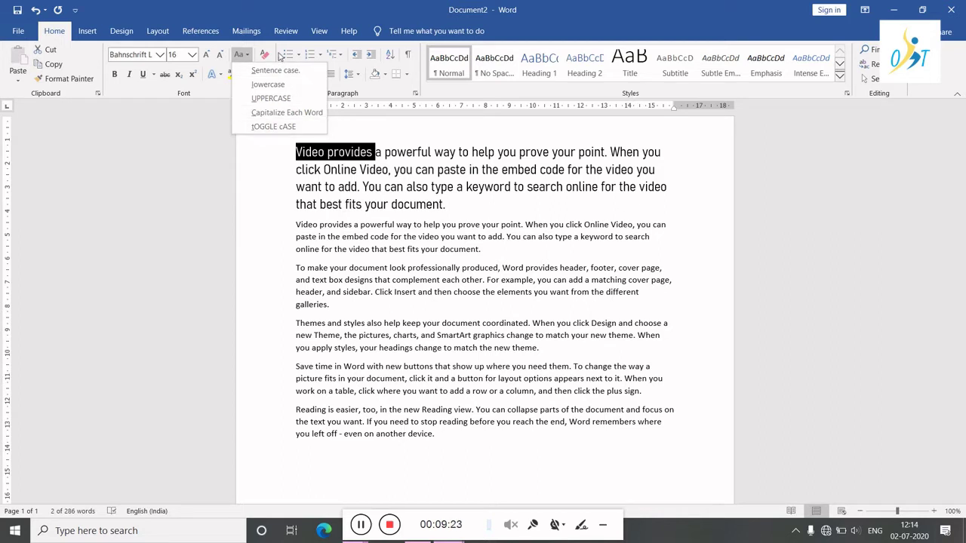
click(285, 86)
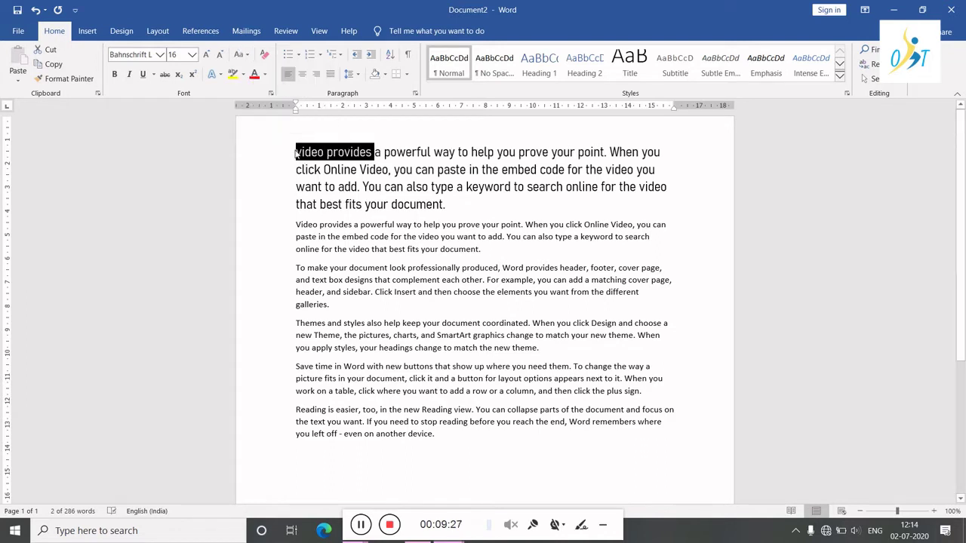
Step: Convert the whole first paragraph to lowercase
drag(297, 154, 446, 207)
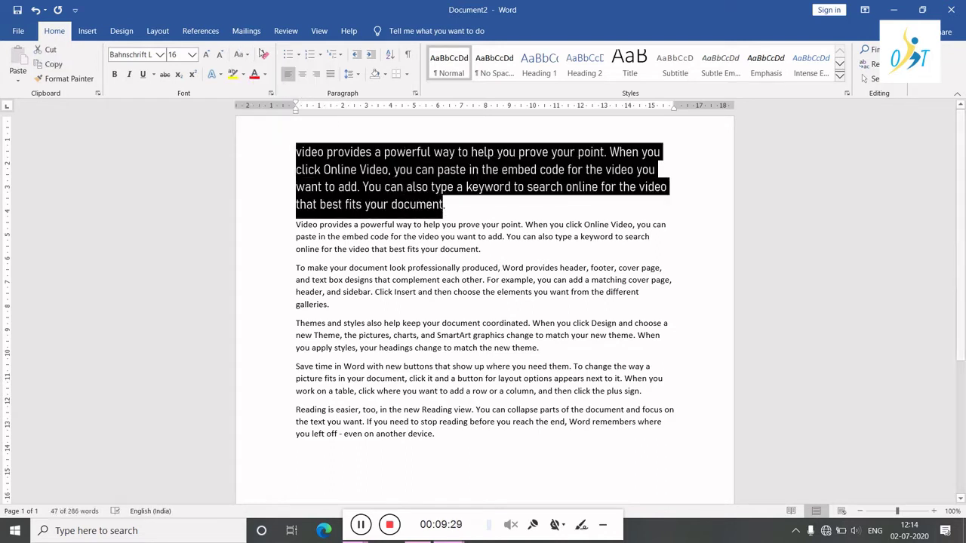
click(244, 59)
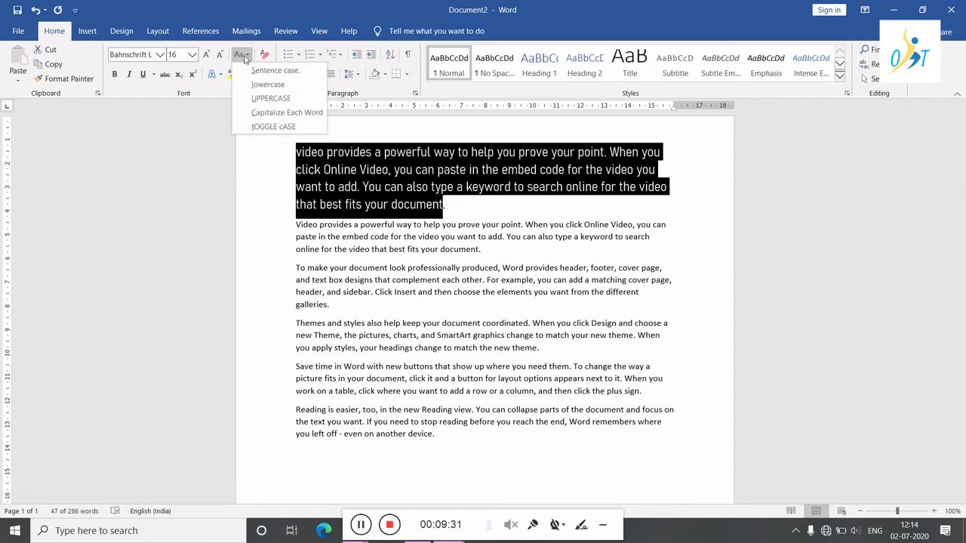
click(267, 91)
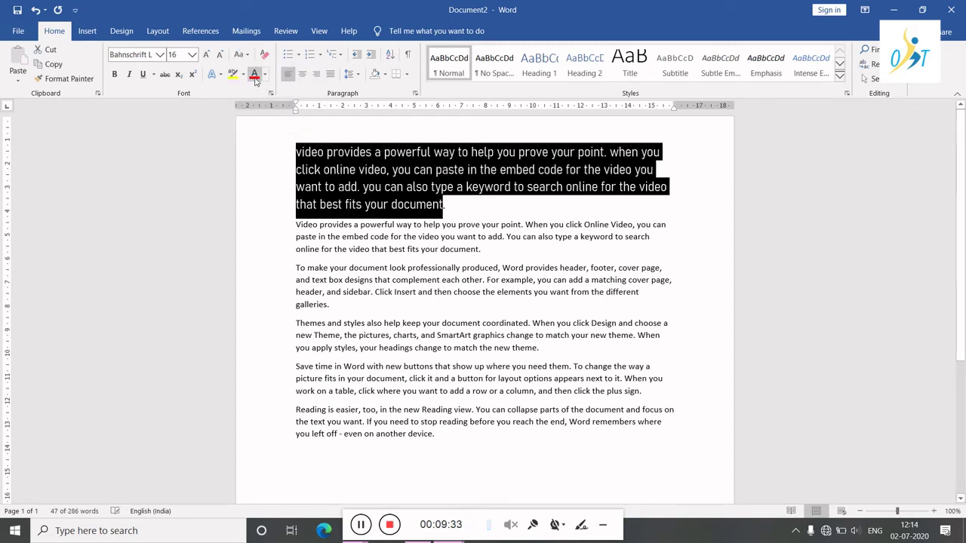
Step: Change the first paragraph's case to Capitalize Each Word and after that to UPPERCASE
click(240, 55)
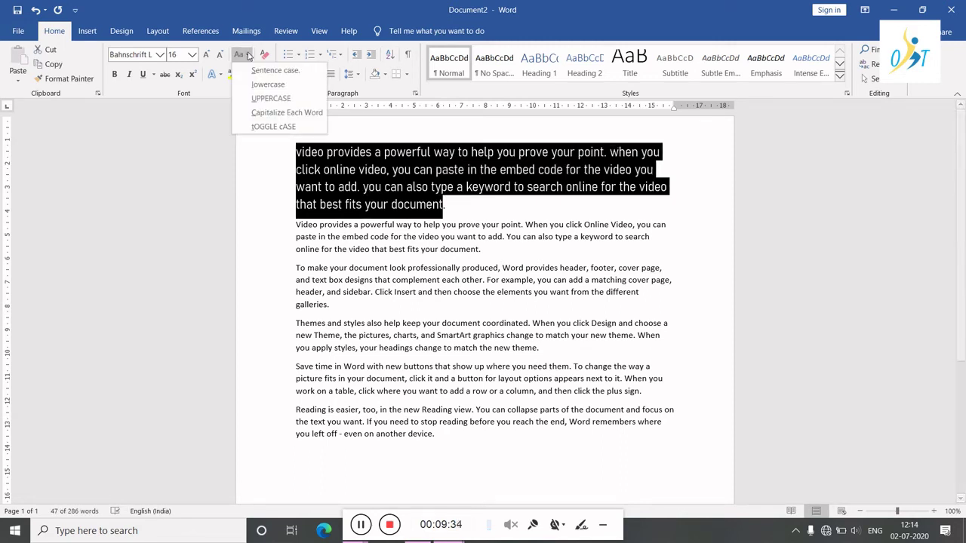
click(265, 112)
click(247, 58)
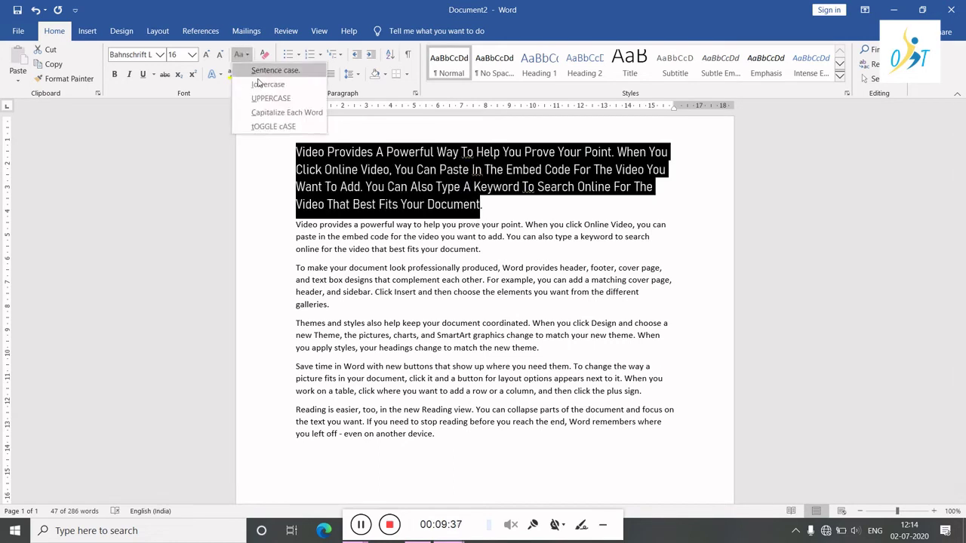
click(270, 96)
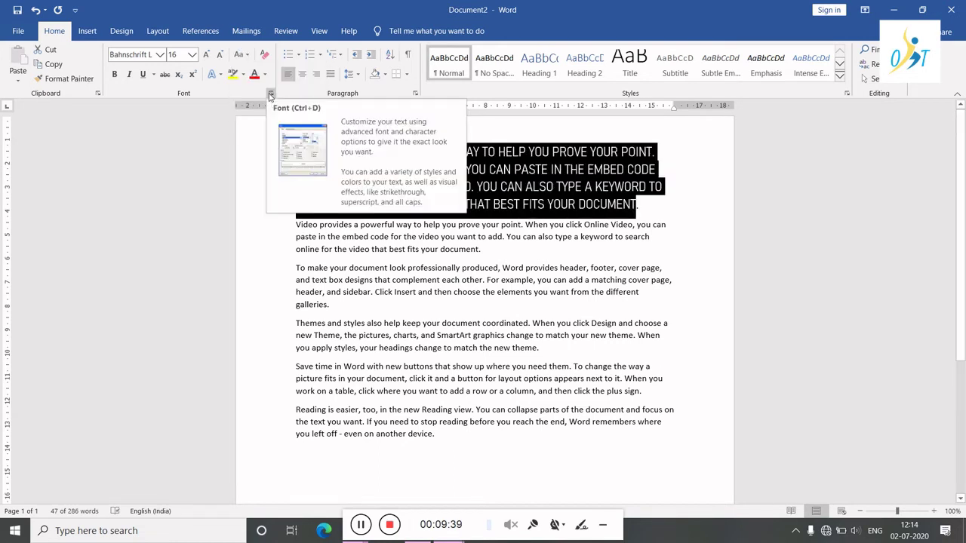
Step: Set the first paragraph to Capitalize Each Word and invert its letters with tOGGLE cASE
click(240, 55)
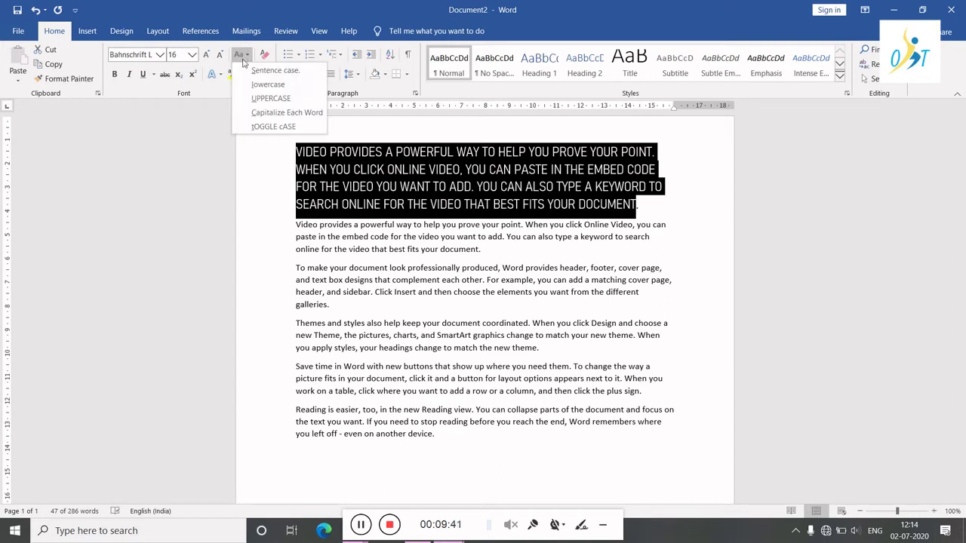
click(276, 114)
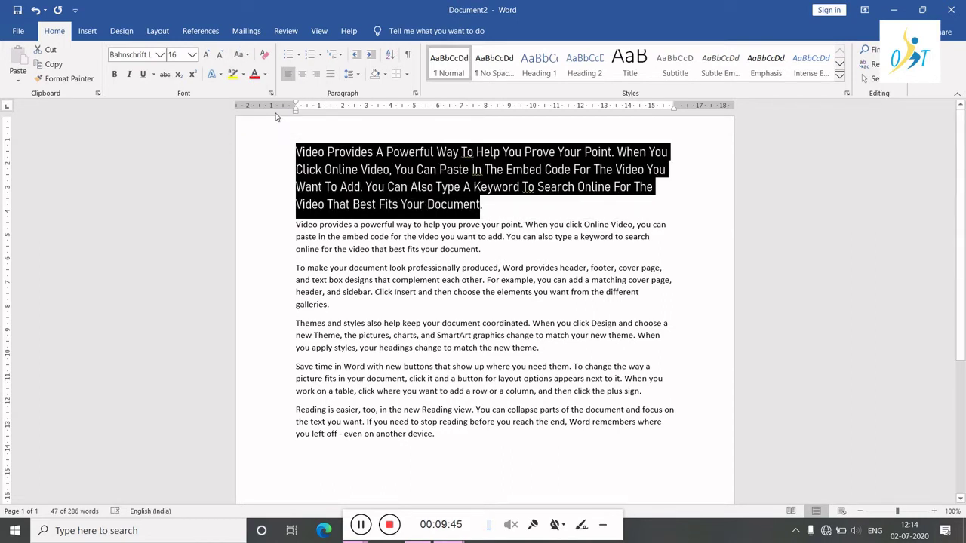
click(241, 55)
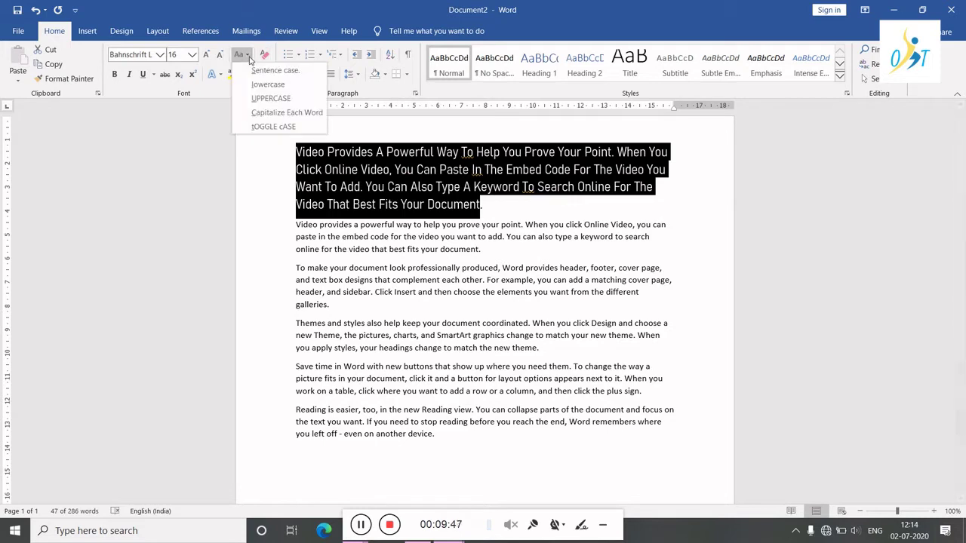
click(273, 126)
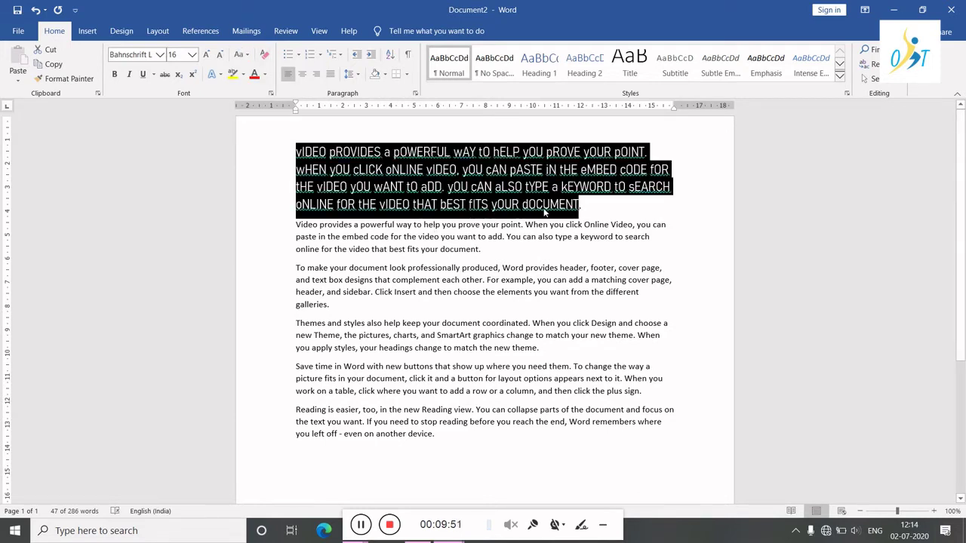
click(573, 209)
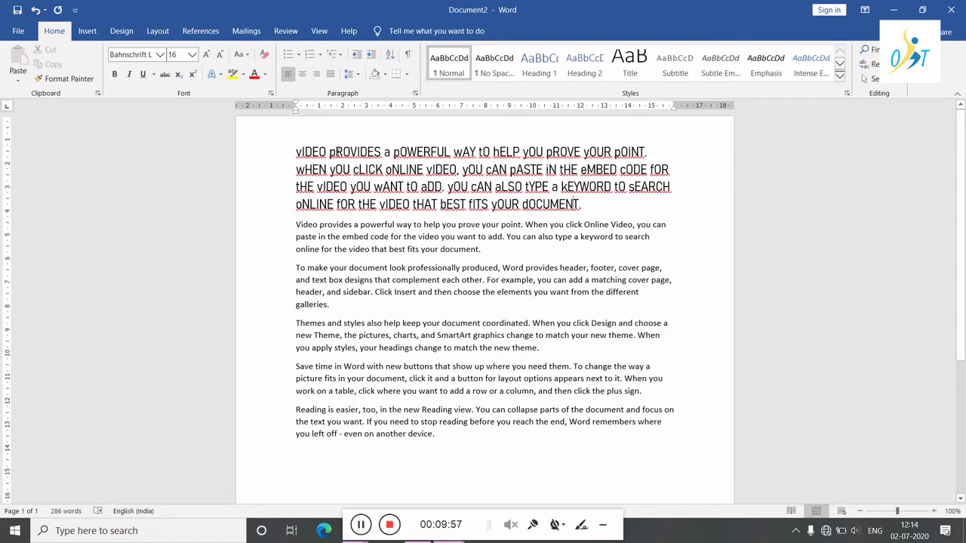
Step: Make the first two words of the first paragraph, "vIDEO pROVIDES", bold
drag(295, 151, 387, 153)
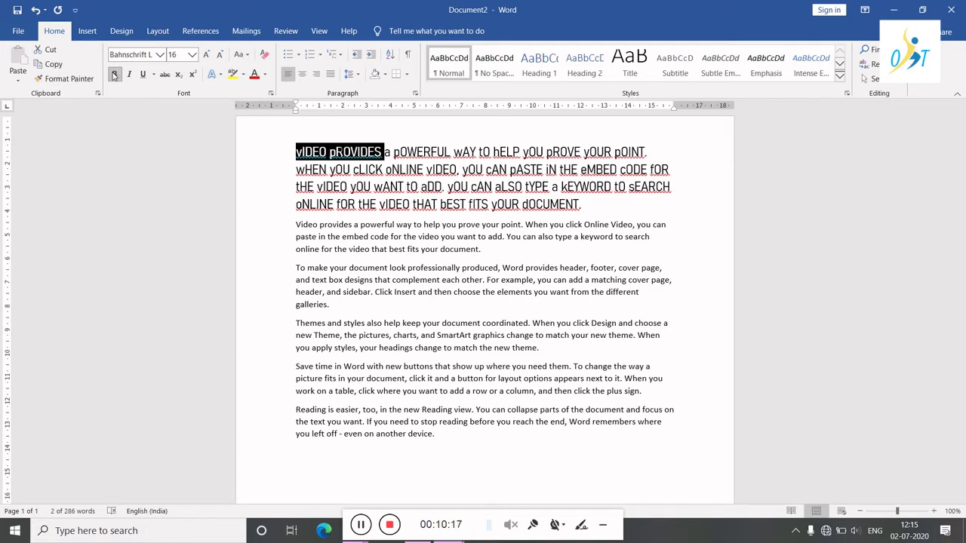
click(114, 74)
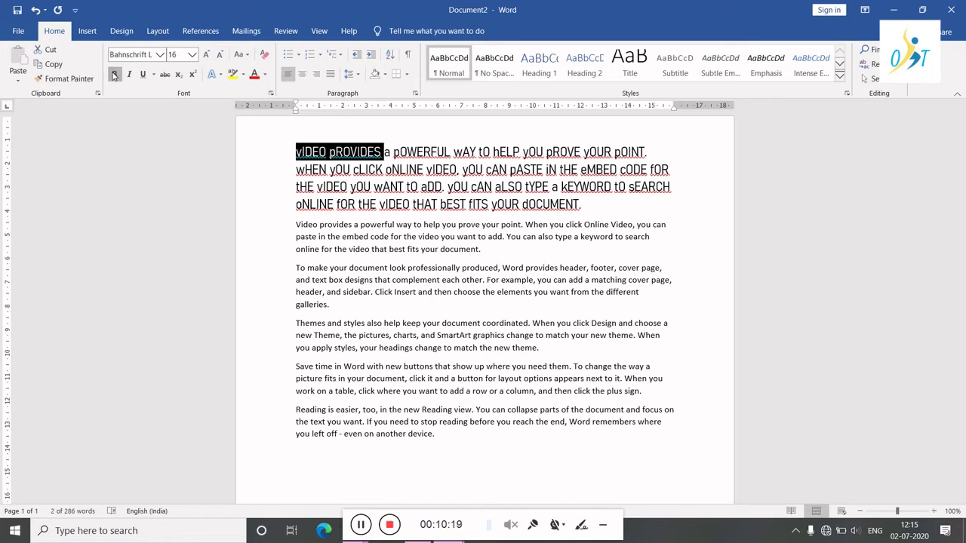
click(441, 154)
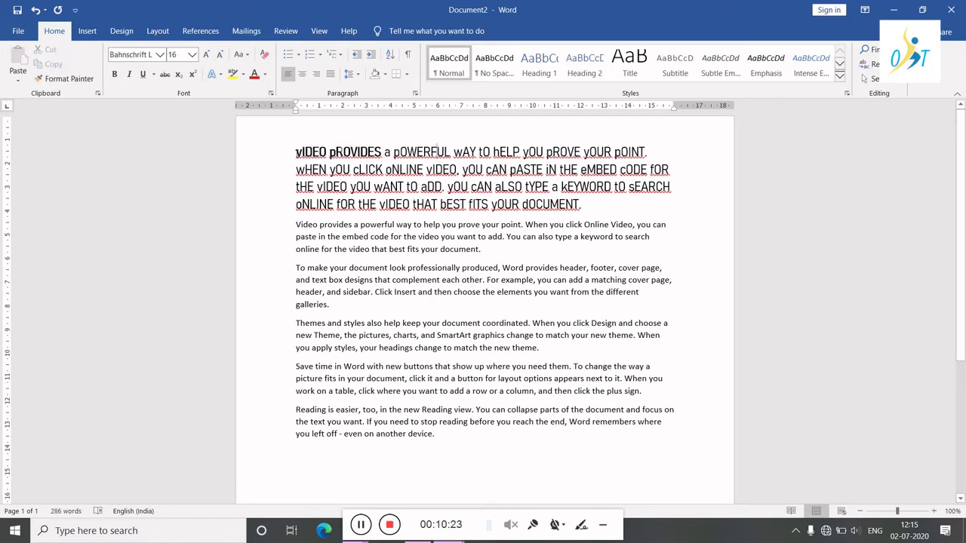
Step: Italicize the bold words "vIDEO pROVIDES" at the start of the first paragraph
drag(295, 152, 377, 154)
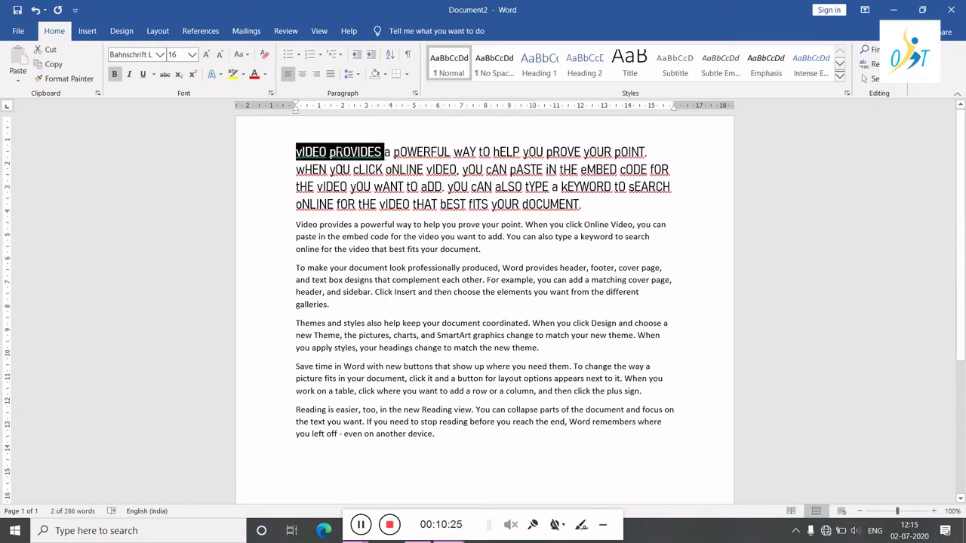
click(377, 154)
drag(300, 152, 376, 153)
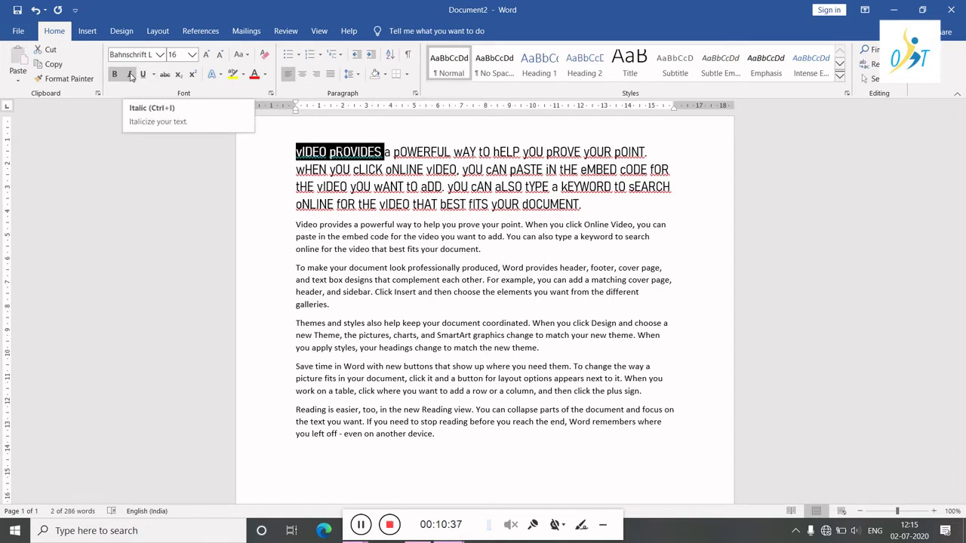
click(131, 76)
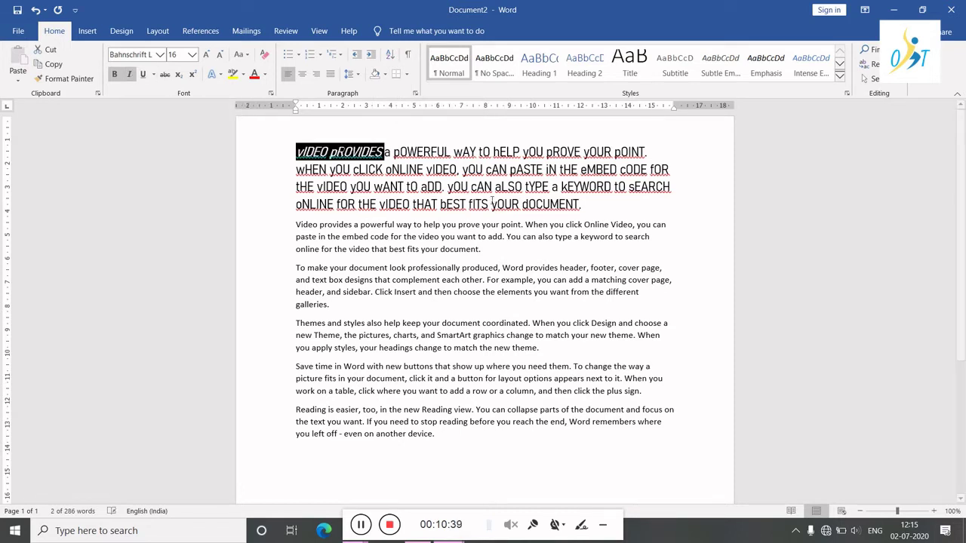
click(547, 217)
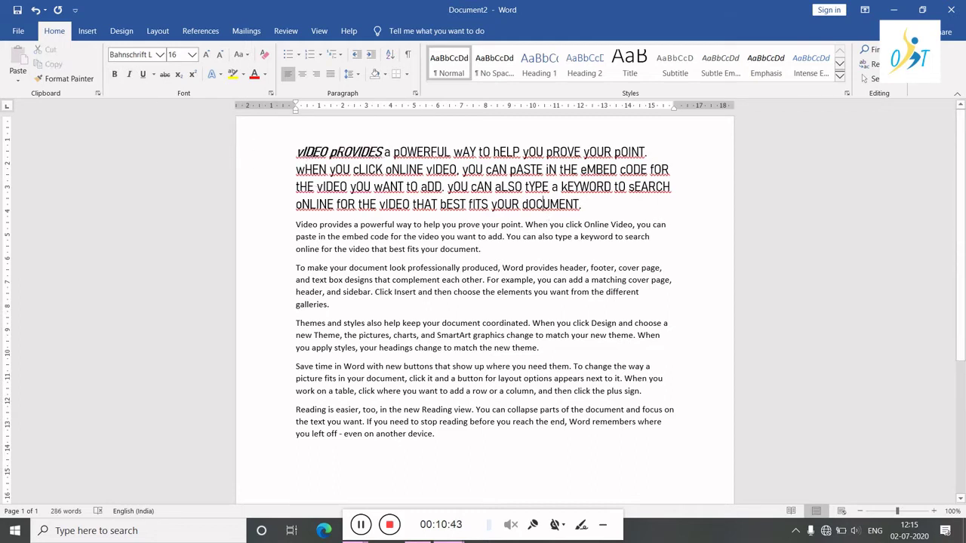
Step: Underline the whole second paragraph with the default single line
drag(302, 152, 326, 152)
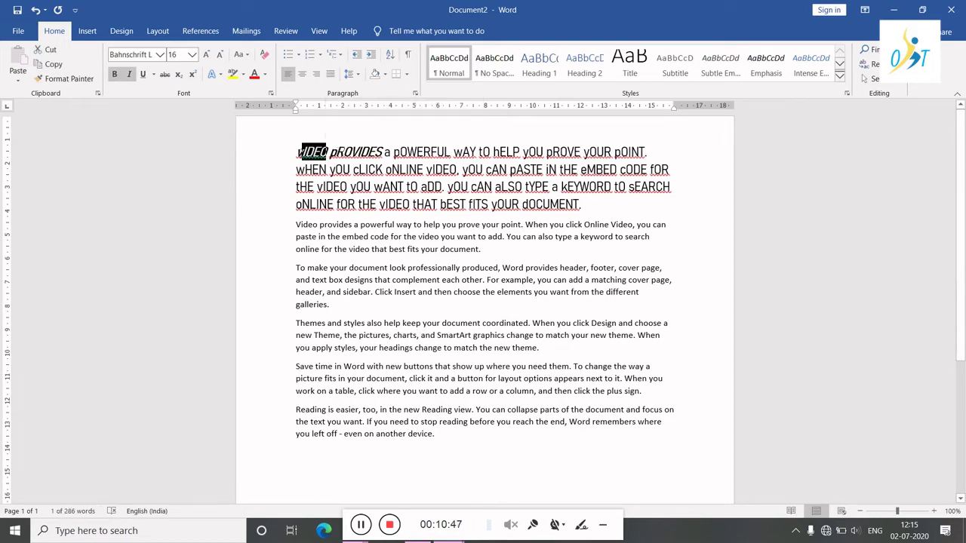
click(298, 152)
drag(297, 224, 490, 251)
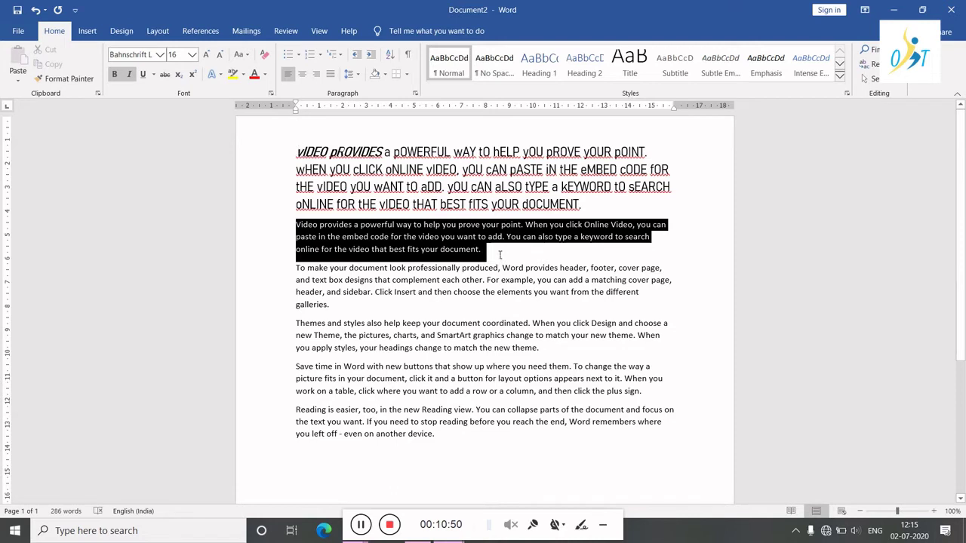
click(144, 74)
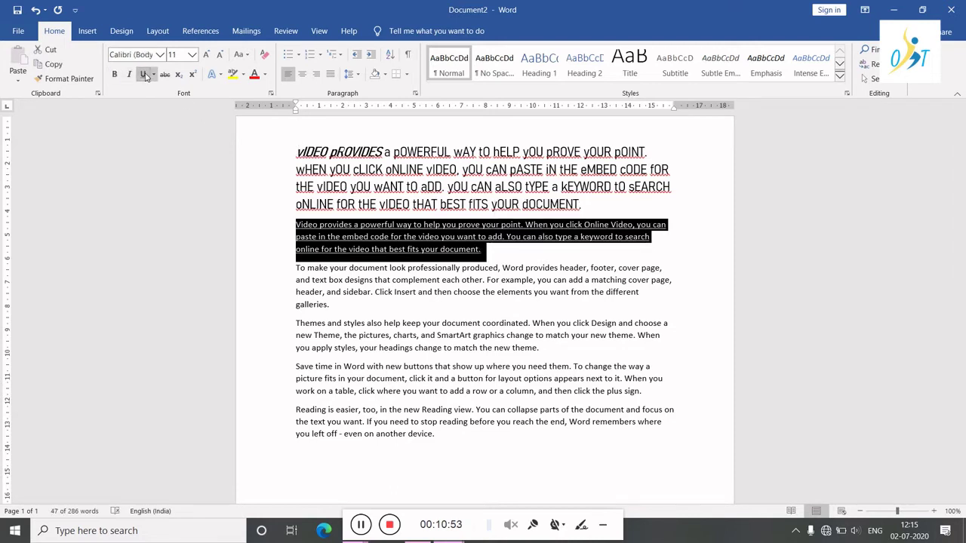
click(468, 306)
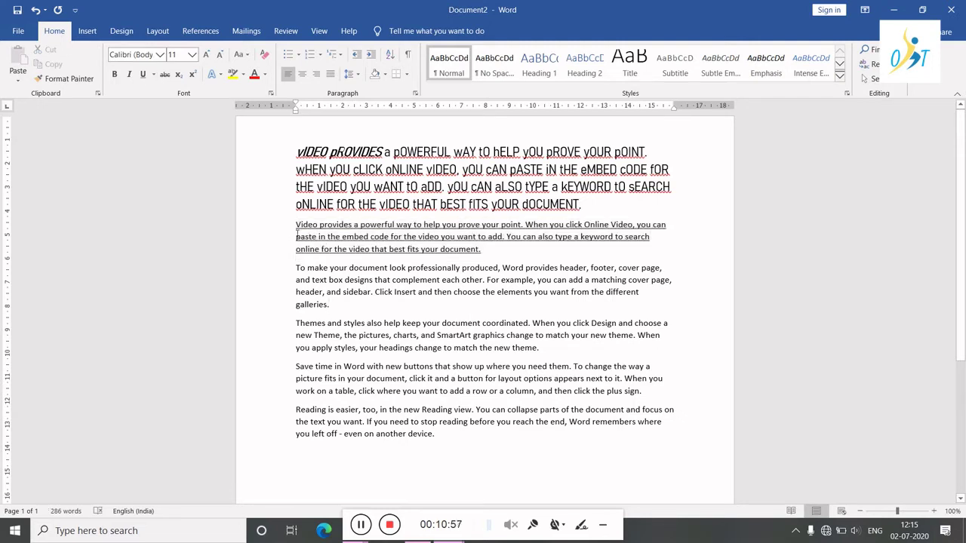
Step: Preview the available underline styles, including the dashed line, on the second paragraph without applying one
drag(296, 230, 494, 249)
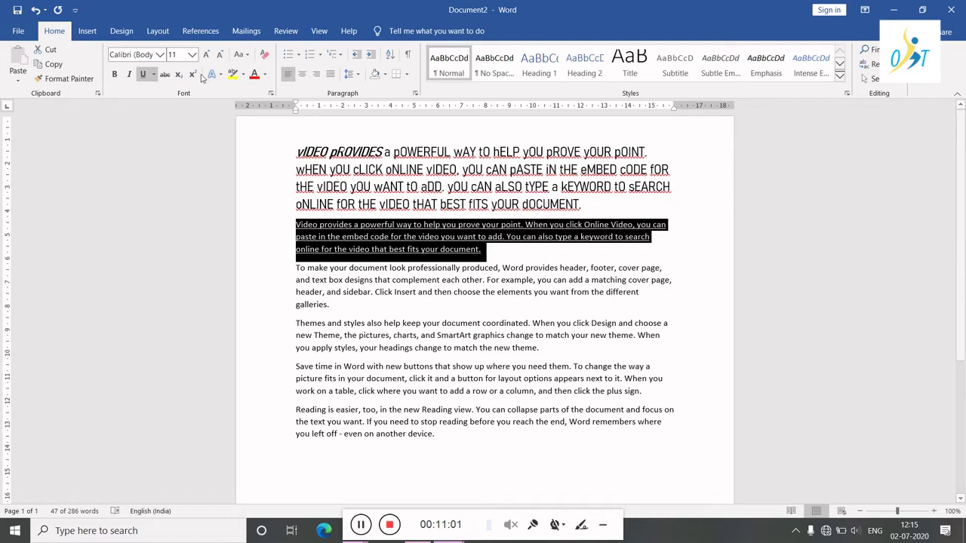
click(153, 74)
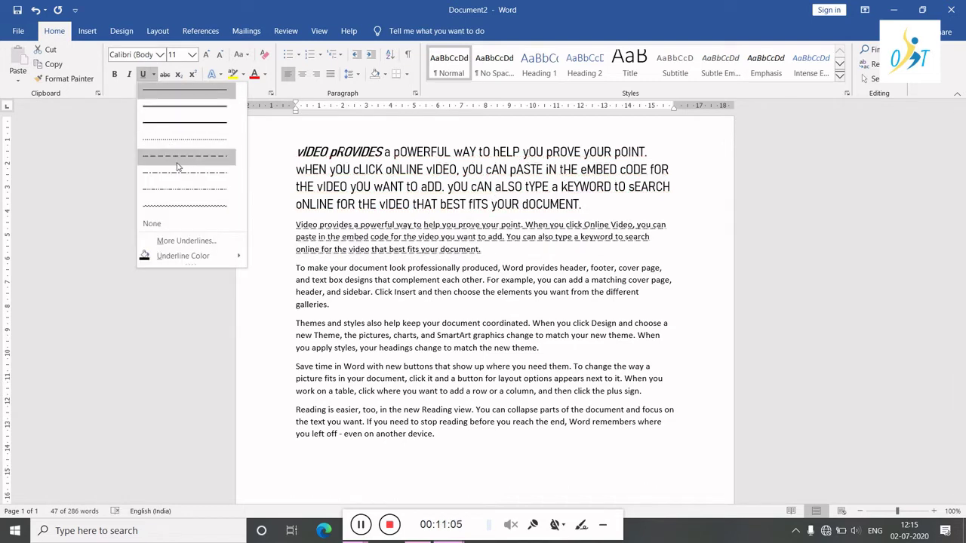
click(352, 241)
click(320, 252)
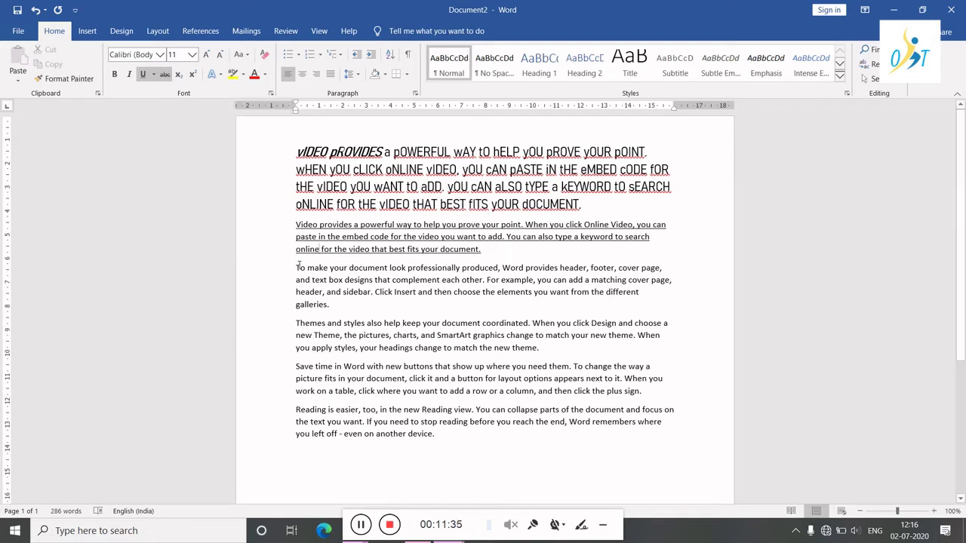
Step: Apply strikethrough to the whole third paragraph, beginning "To make your document look professionally produced"
drag(299, 269, 354, 309)
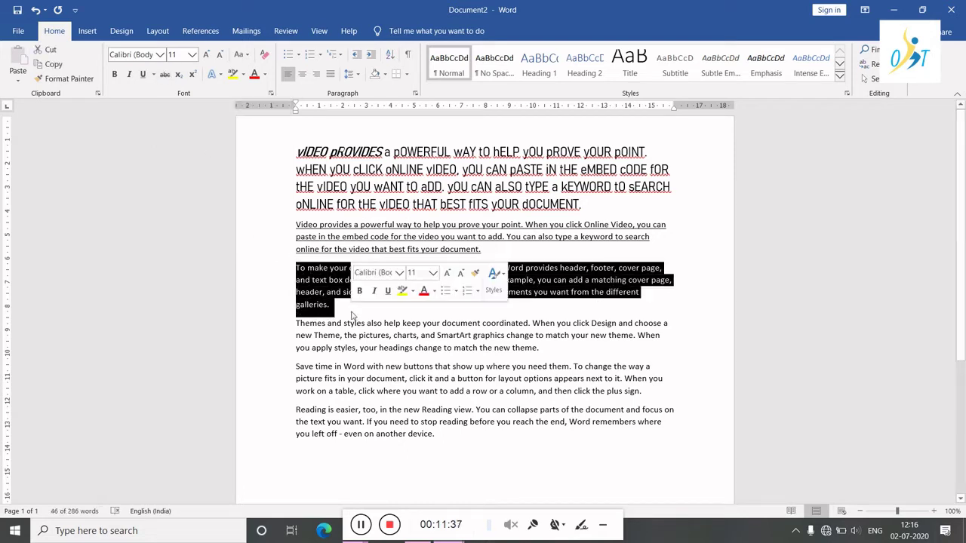
click(164, 74)
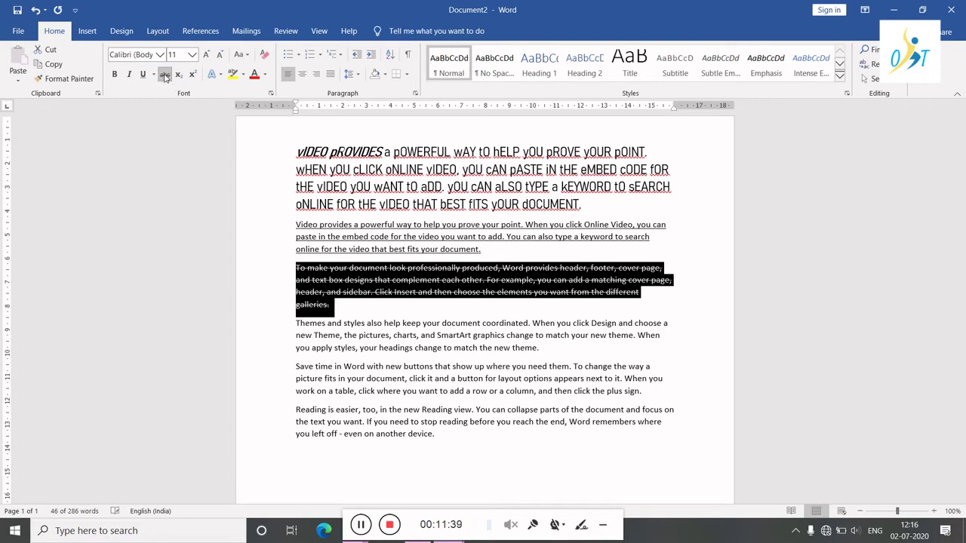
click(426, 309)
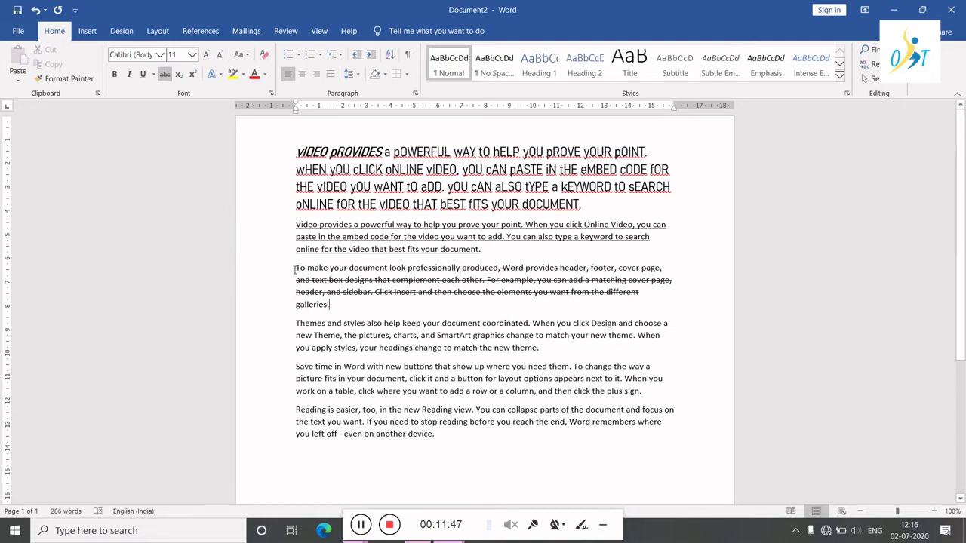
Step: Remove the strikethrough from the whole third paragraph
drag(296, 269, 337, 309)
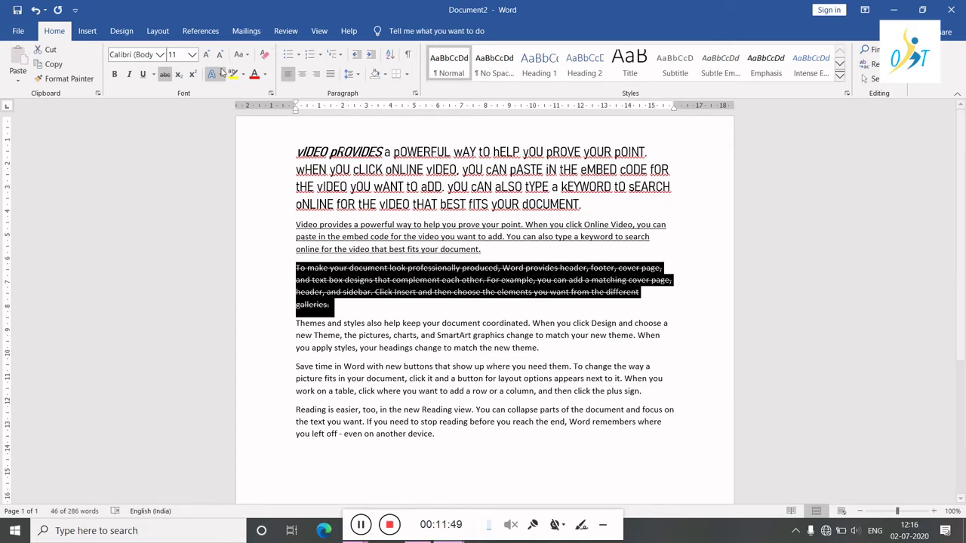
click(166, 75)
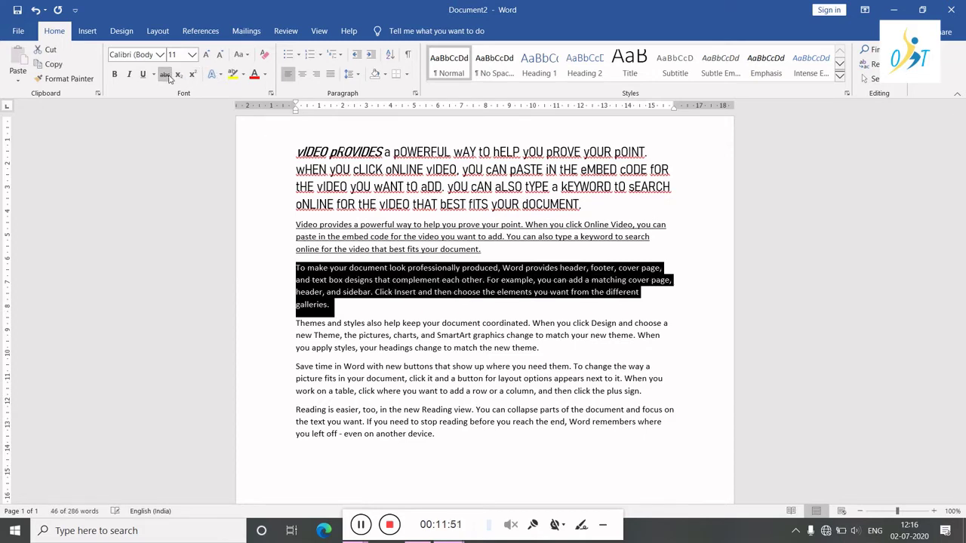
click(359, 275)
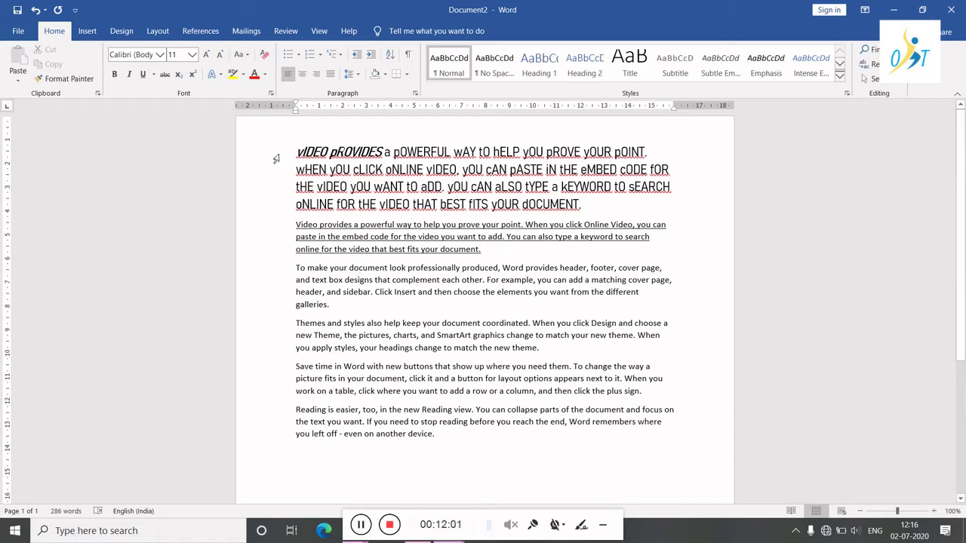
Step: Insert a new line above the first paragraph and enter "Co2" on it
key(ctrl+Home)
key(Return)
key(Up)
text(c)
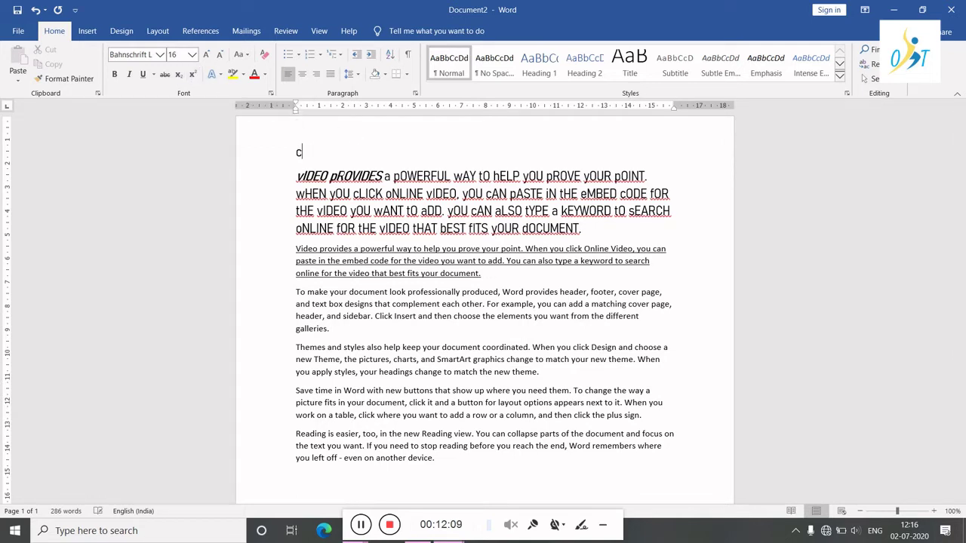
text(o2)
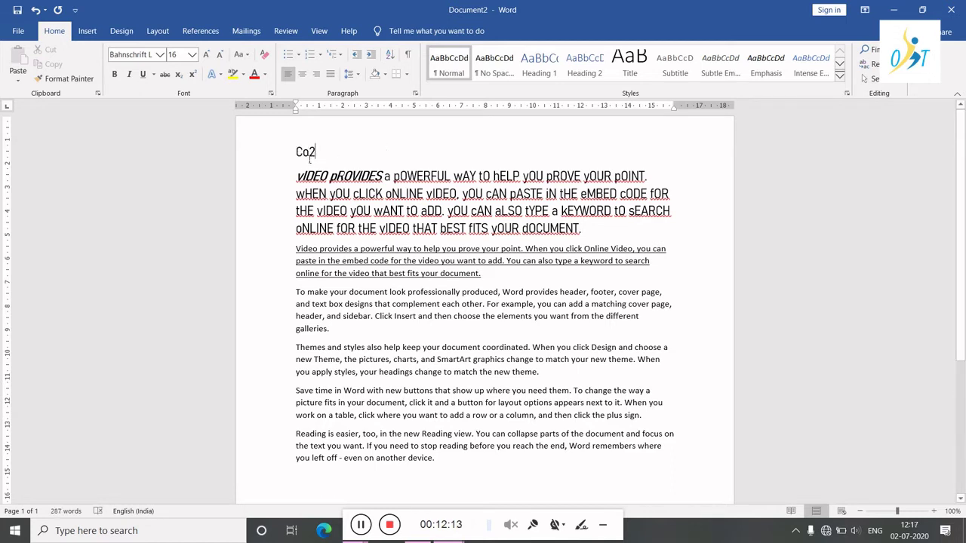
Step: Format the 2 in "Co2" as subscript
drag(315, 154, 308, 153)
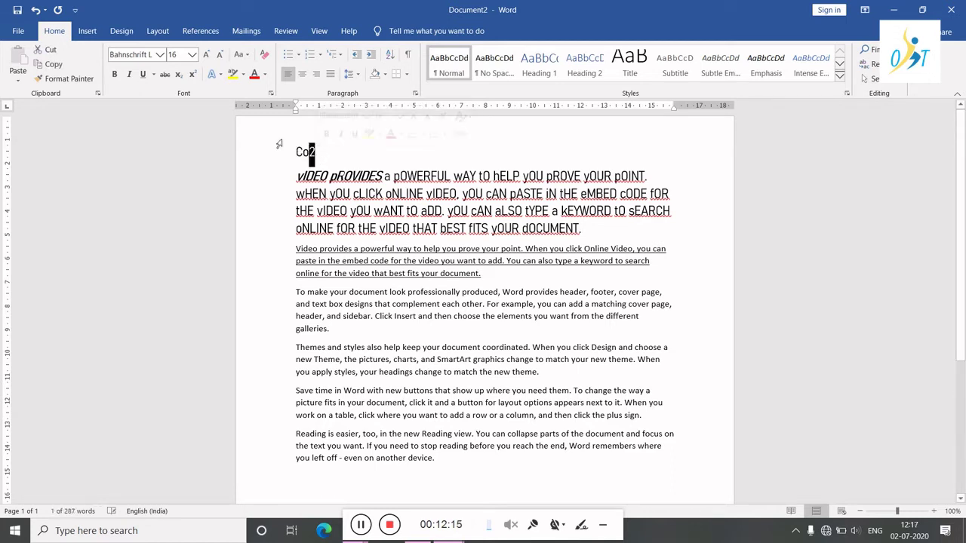
click(178, 75)
click(324, 153)
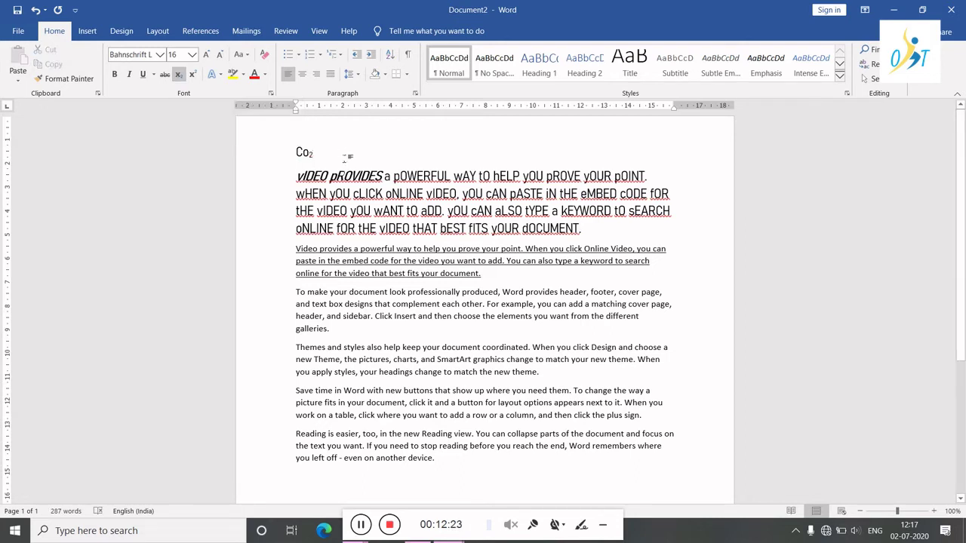
Step: Enlarge the whole "Co2" line to font size 36
drag(348, 156, 296, 153)
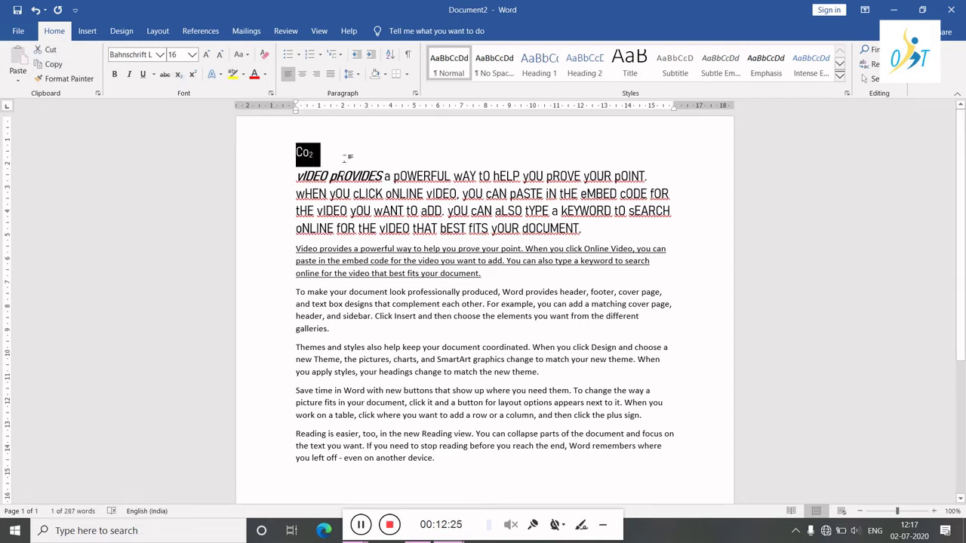
key(ctrl+shift+period)
key(ctrl+shift+period)
key(ctrl+shift+period)
key(ctrl+shift+period)
key(ctrl+shift+period)
key(ctrl+shift+period)
key(ctrl+shift+period)
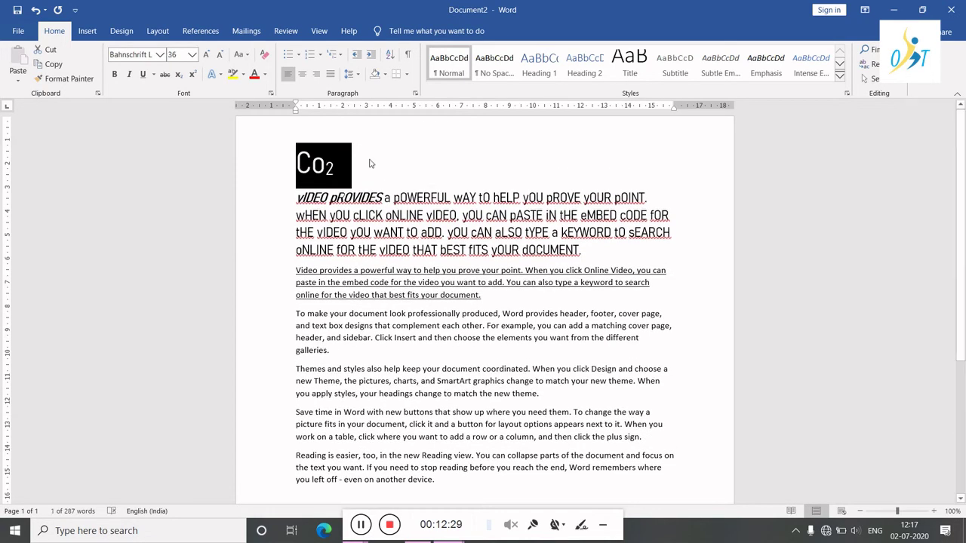
click(371, 163)
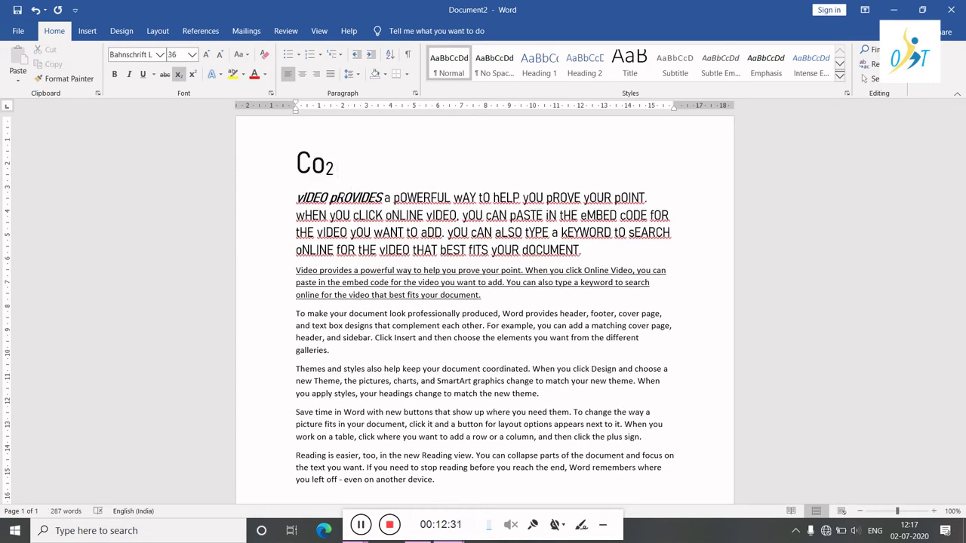
Step: Add "x2+x3" after "Co2" and format its 2 and 3 as superscript
text(x2+x3)
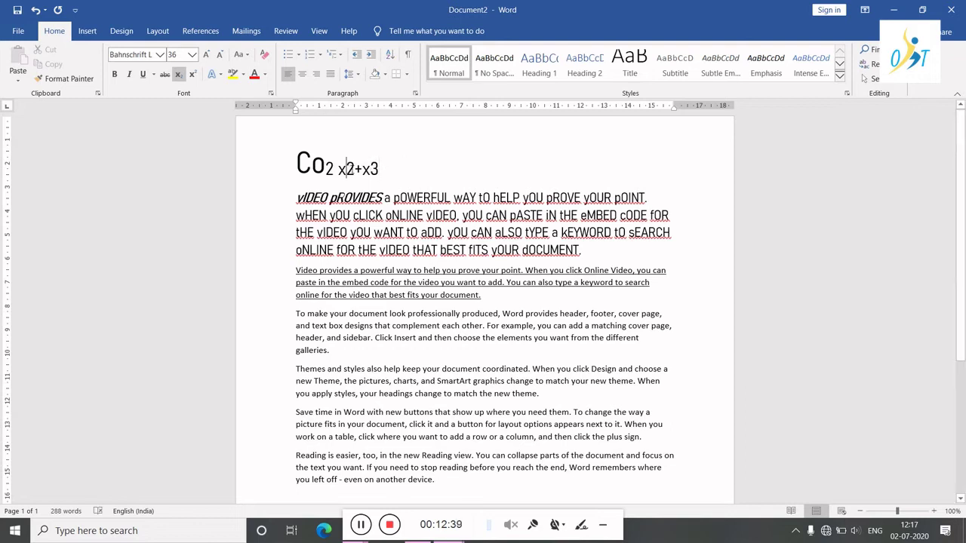
drag(346, 167, 354, 167)
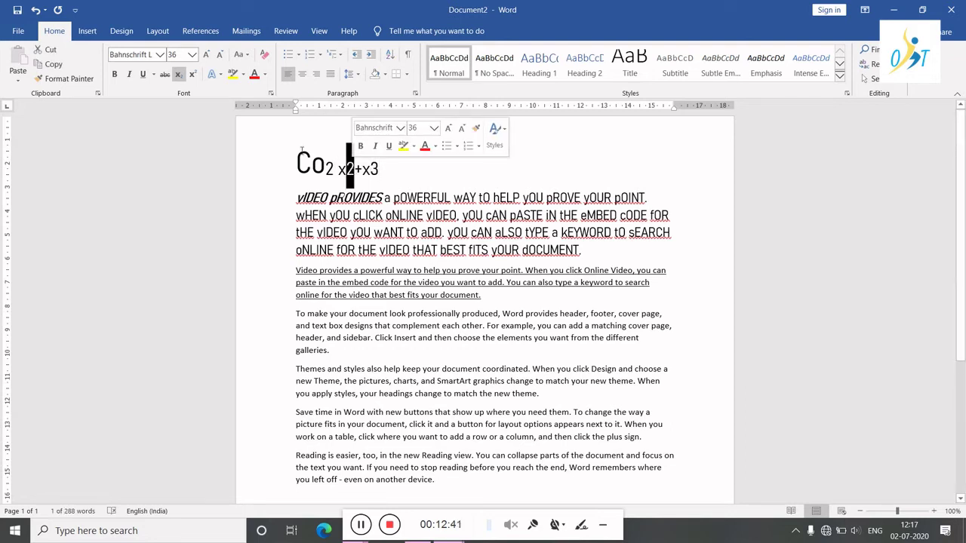
click(192, 75)
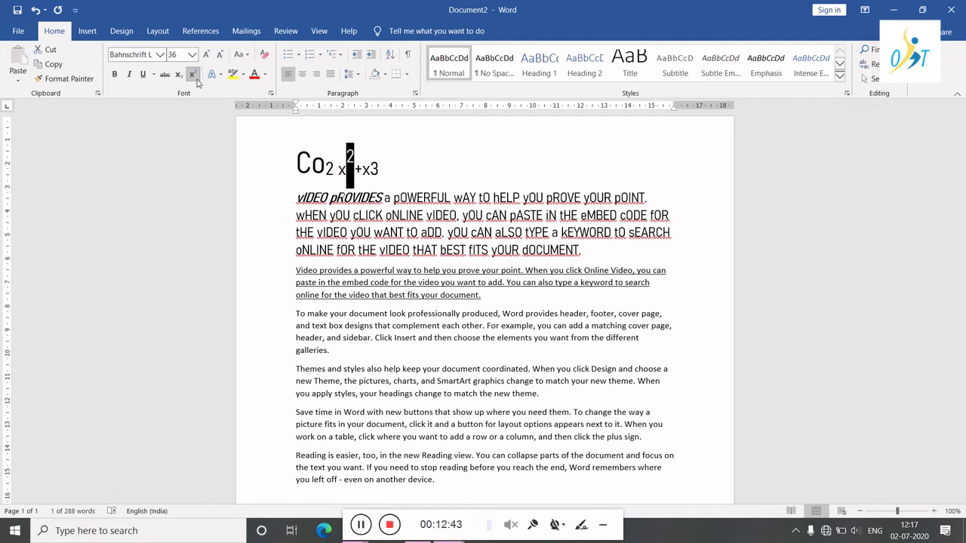
drag(380, 171, 369, 170)
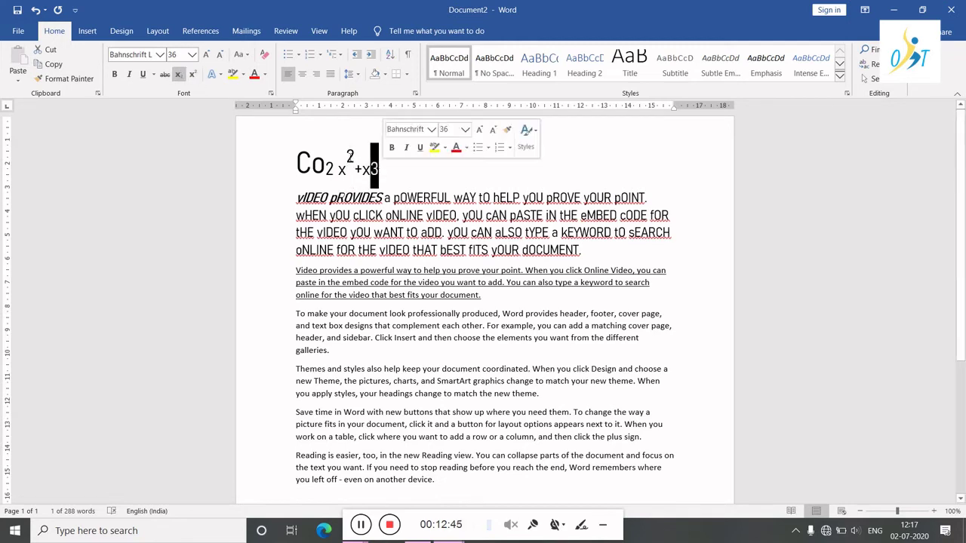
click(193, 75)
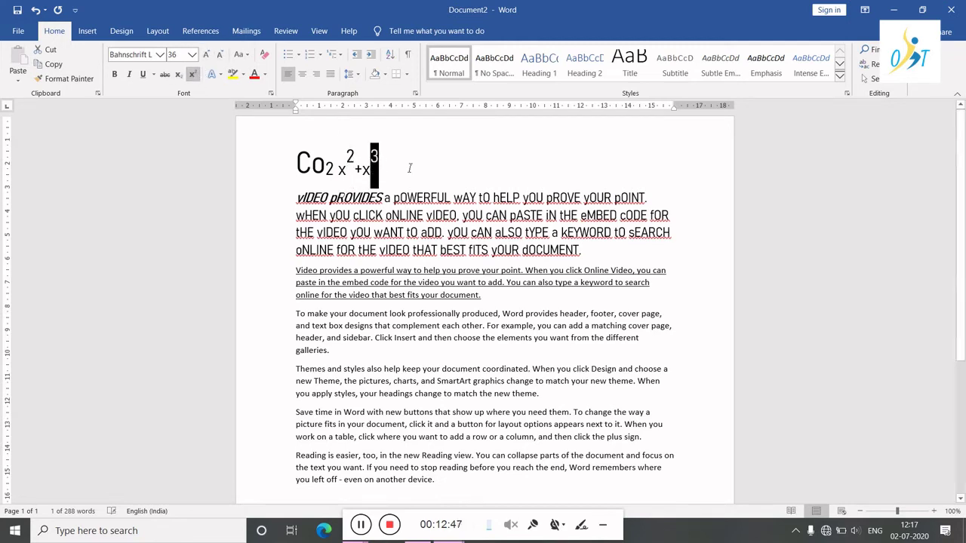
key(Right)
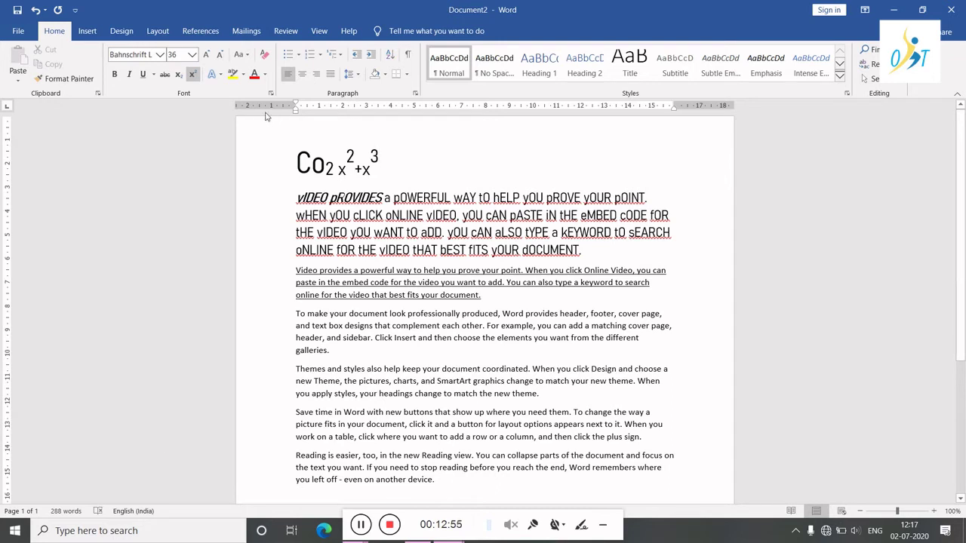
Step: Apply the black text effect with a blue shadow to the whole paragraph beginning "vIDEO pROVIDES"
click(218, 77)
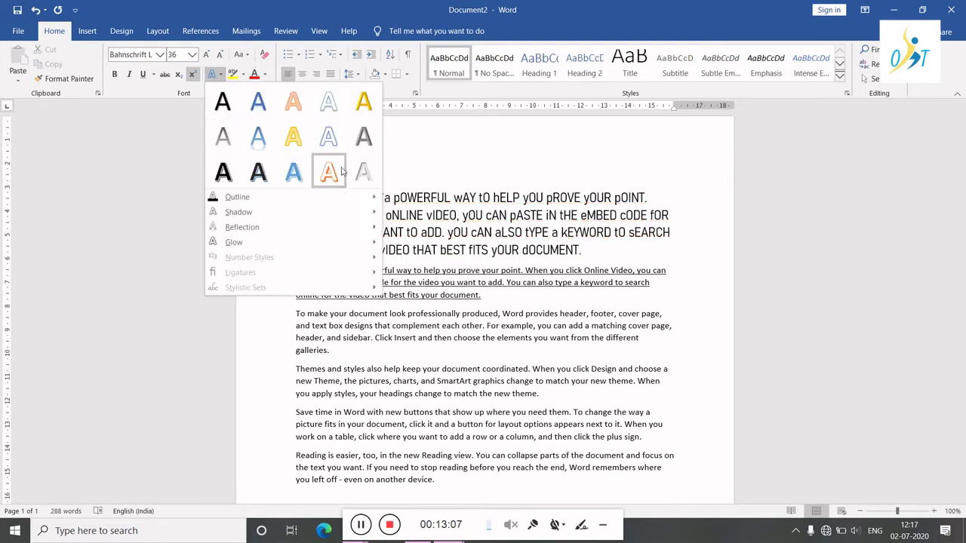
click(434, 198)
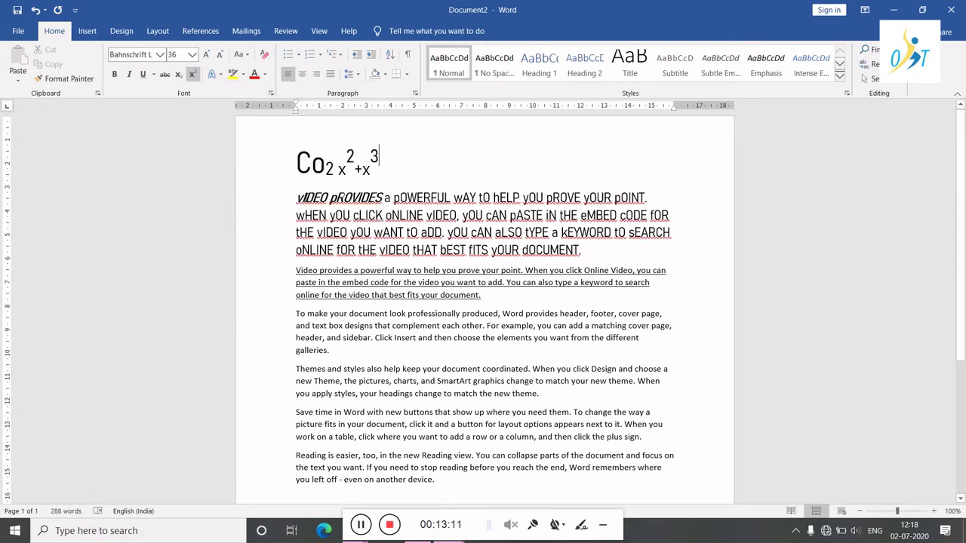
drag(298, 197, 645, 254)
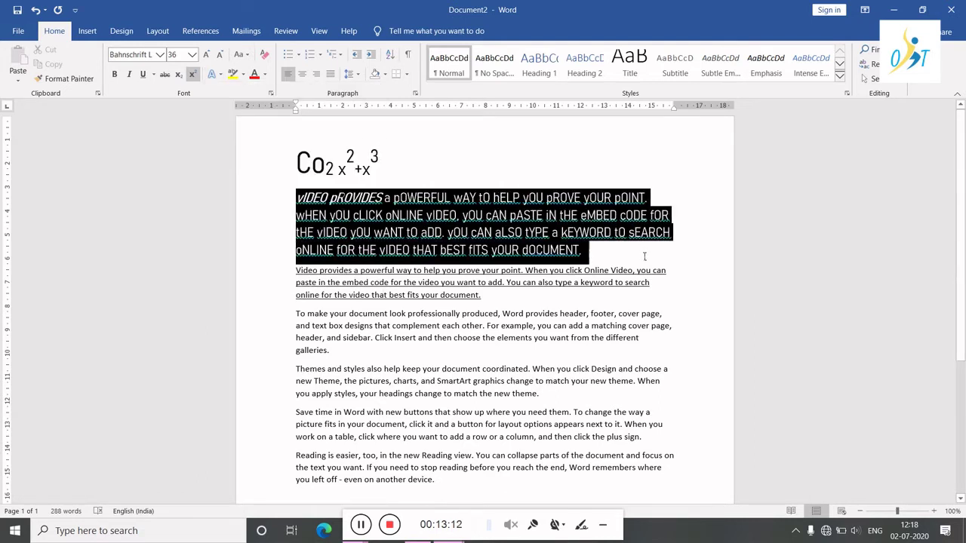
click(213, 74)
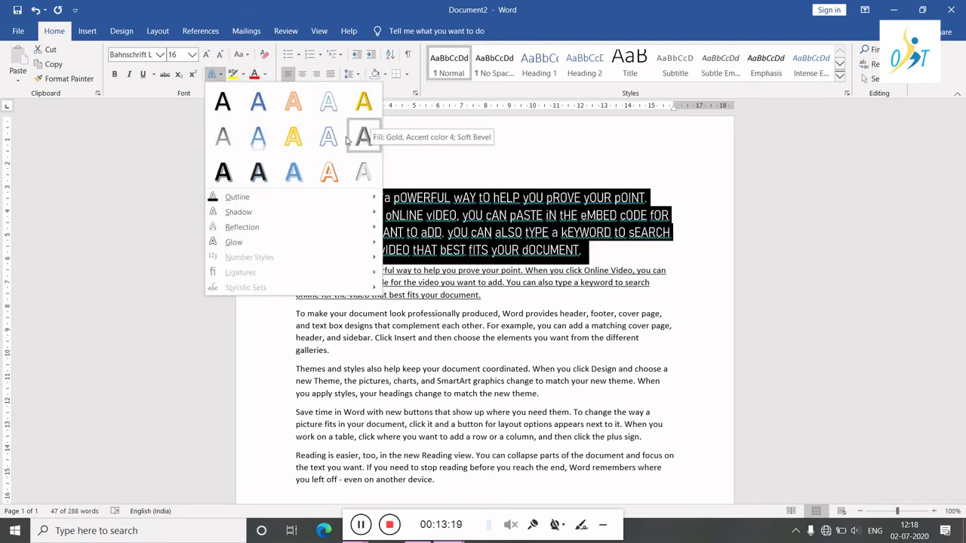
click(259, 172)
click(408, 298)
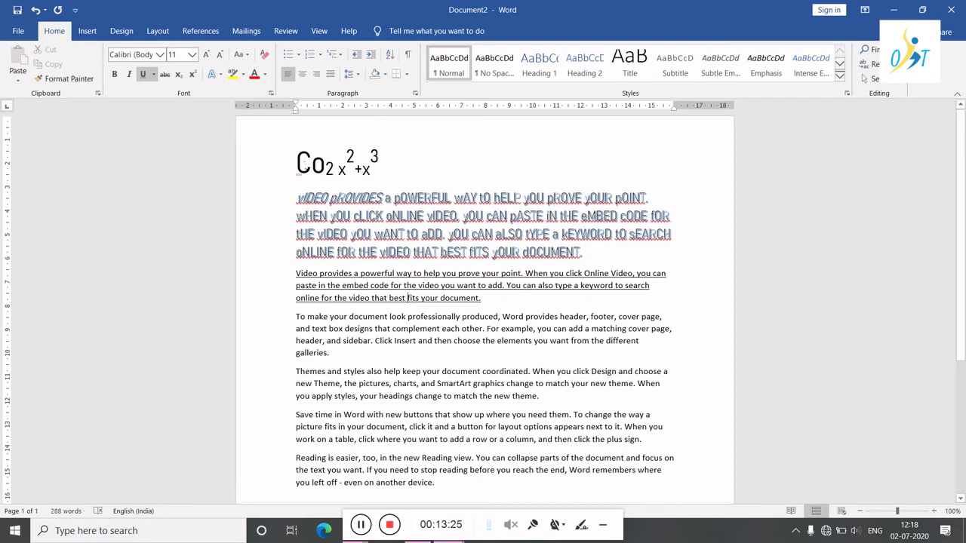
Step: Highlight the words "yOU cAN pASTE" in yellow
key(shift+Up)
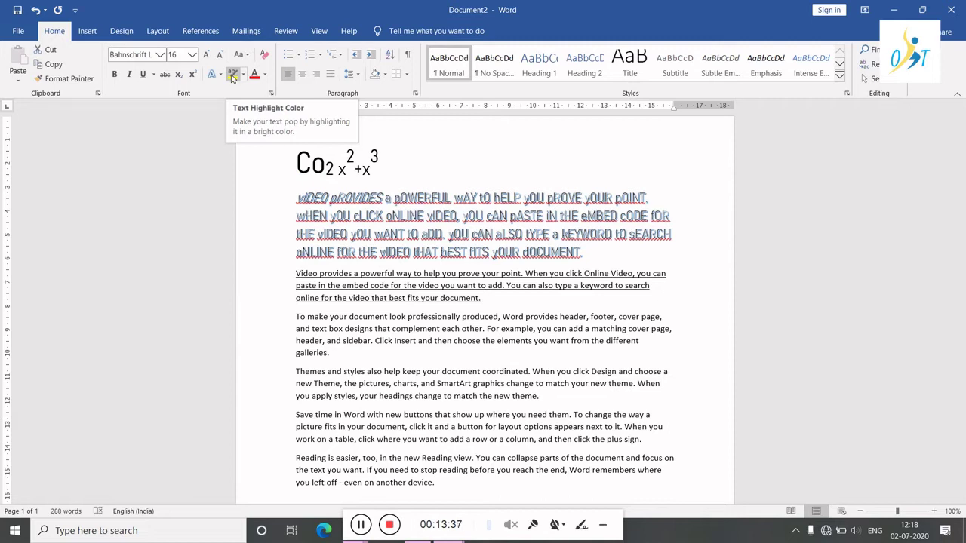
click(233, 75)
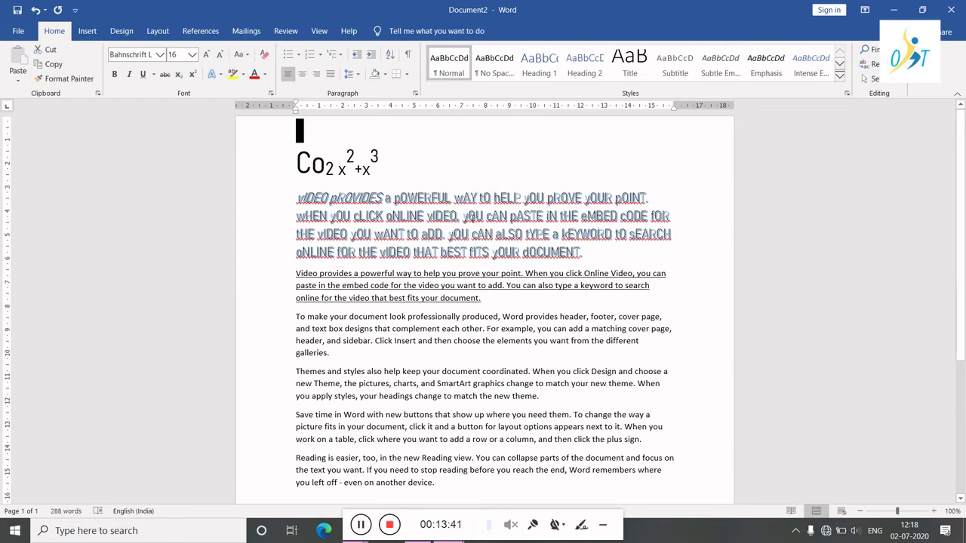
drag(462, 217, 545, 216)
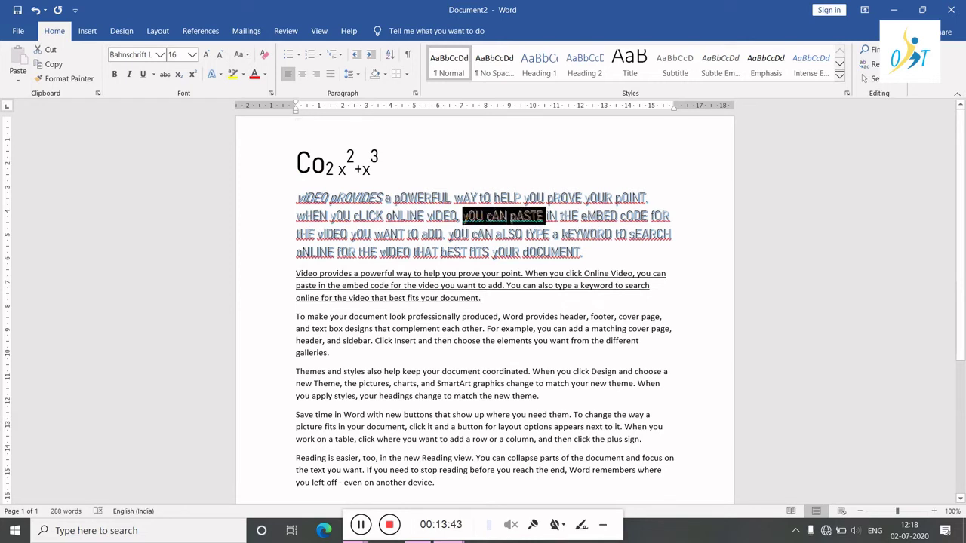
click(234, 73)
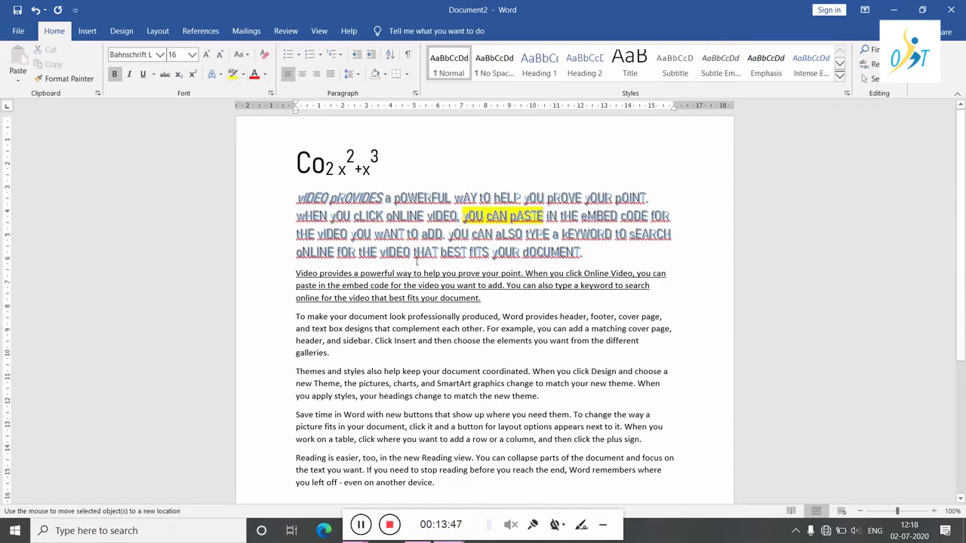
Step: Highlight "yOU cAN pASTE" and the text from "YPE a kEYWORD" through "fITS yOUR" in light gray
click(243, 74)
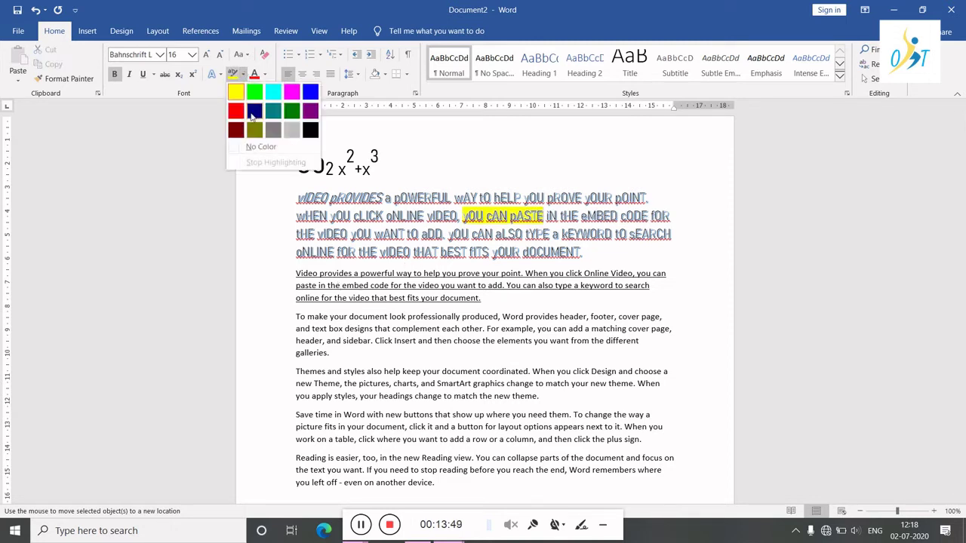
click(291, 130)
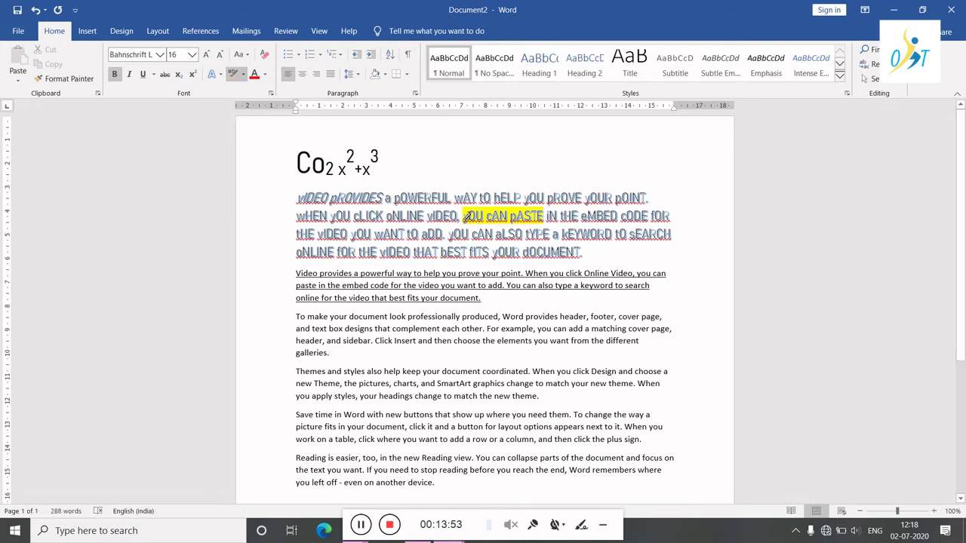
mouse_move(470, 217)
mouse_down()
mouse_move(559, 219)
mouse_move(544, 219)
mouse_up()
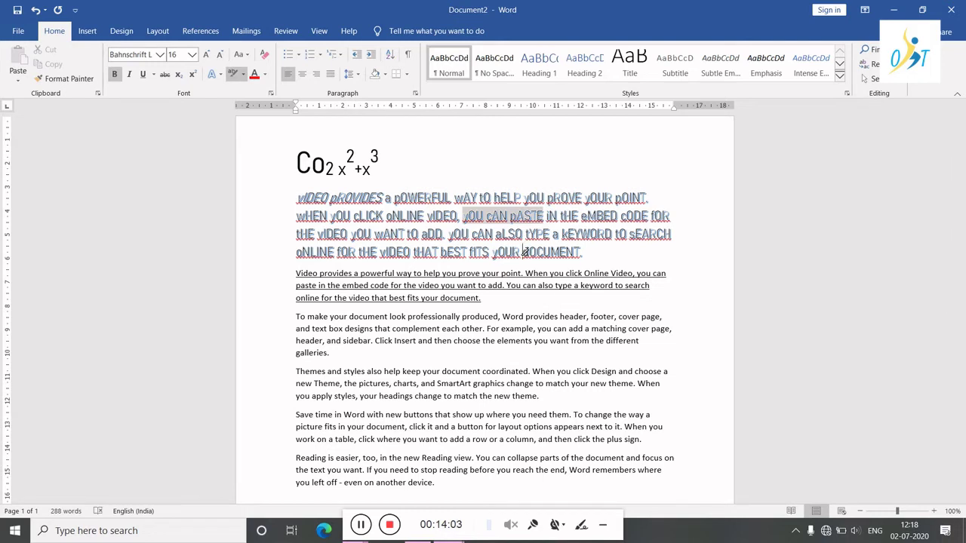
drag(525, 252, 530, 228)
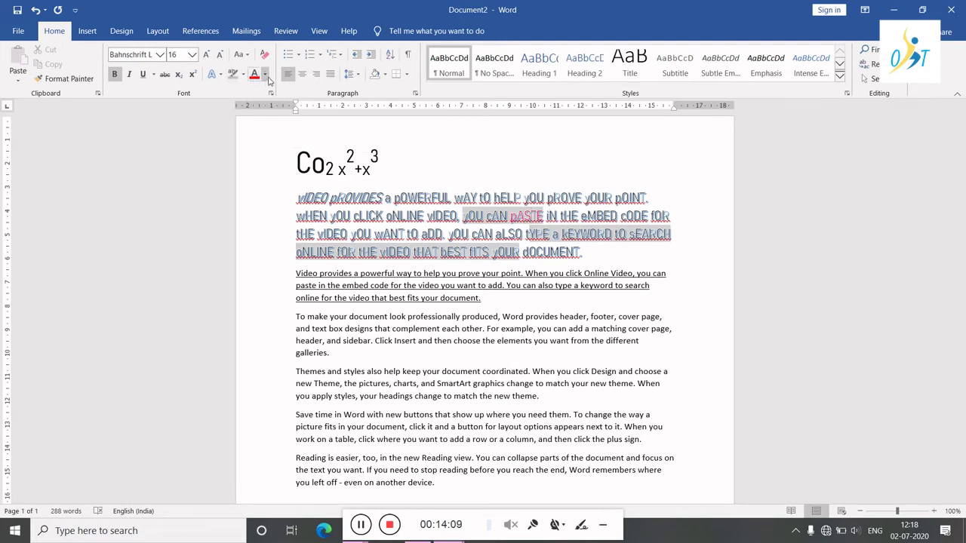
Step: Set the font color of the word "pASTE" to red
click(268, 77)
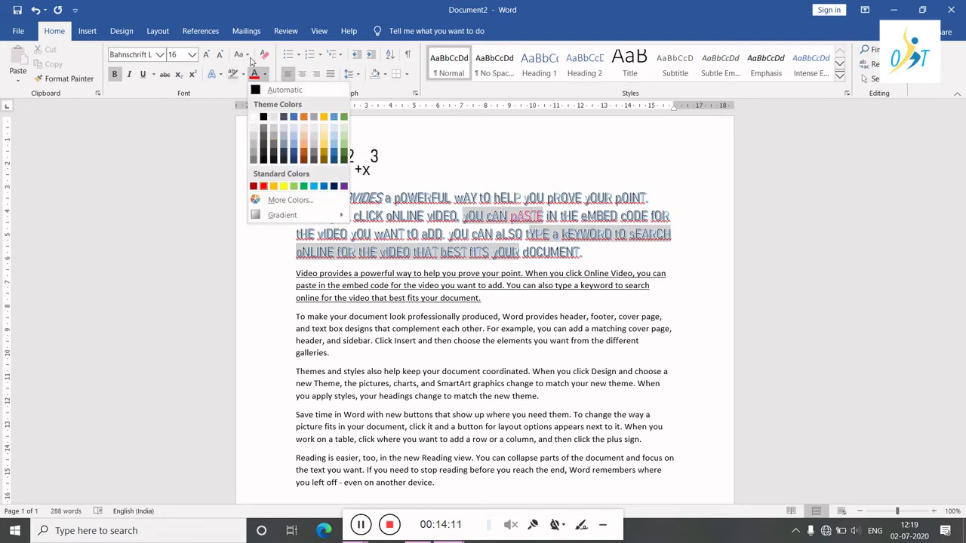
click(253, 77)
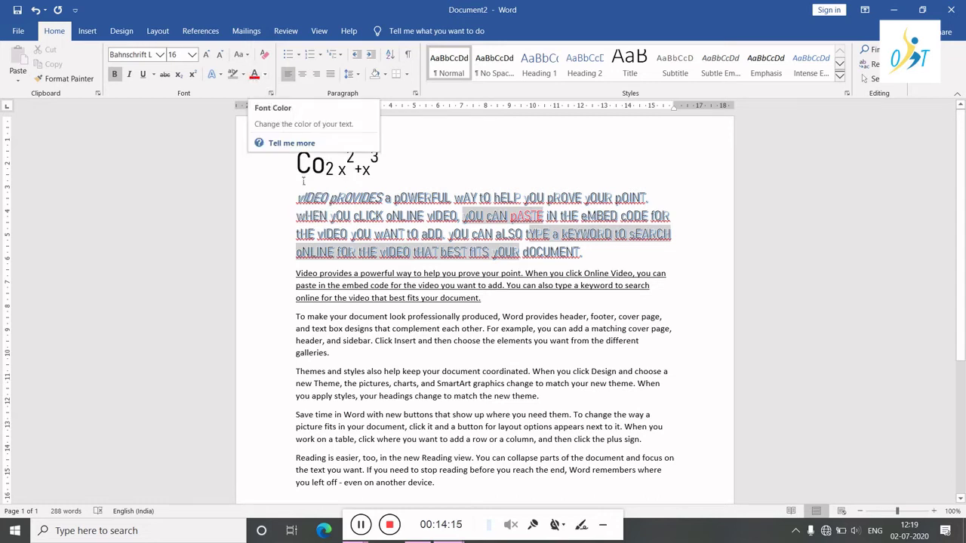
Step: Set the font color of the words "vIDEO pROVIDES" to red
drag(296, 198, 384, 198)
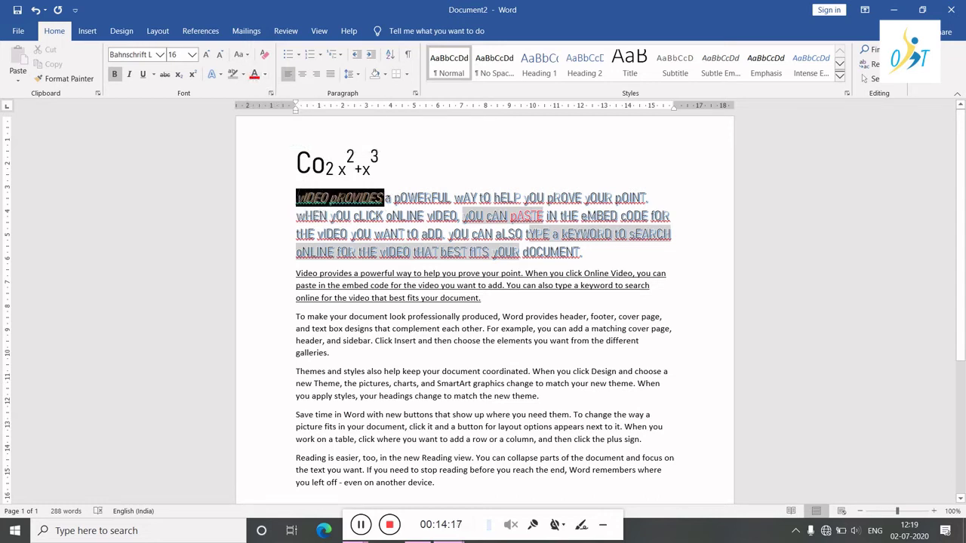
click(255, 74)
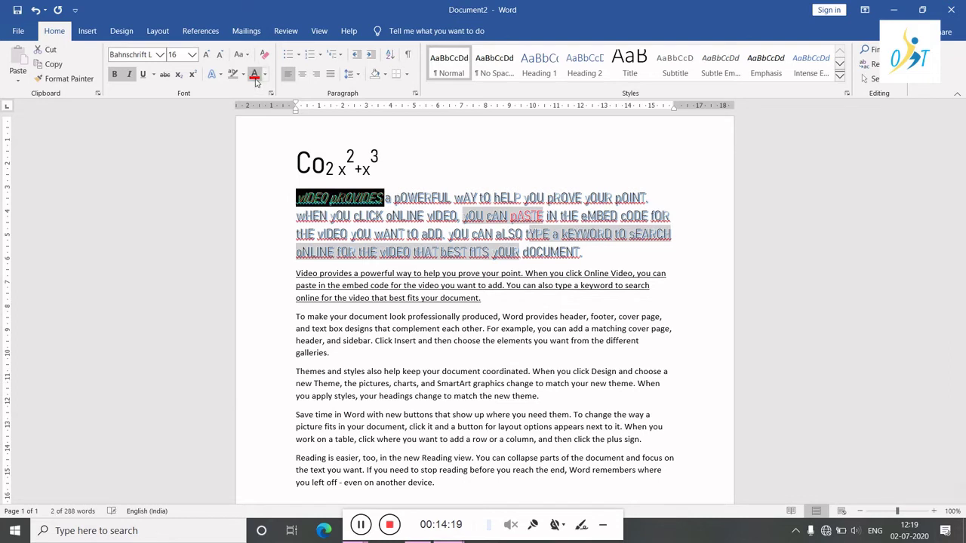
click(330, 211)
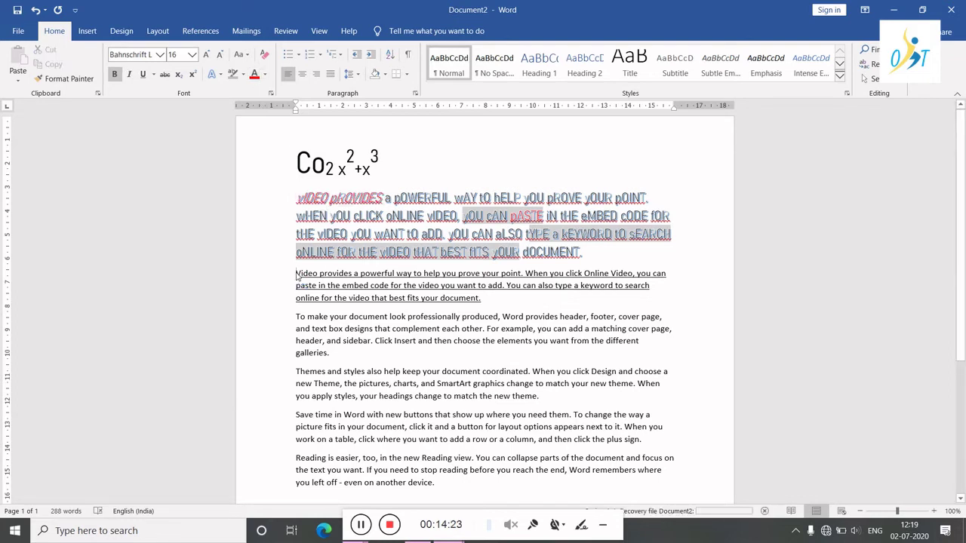
Step: Set the font color of the underlined paragraph beginning "Video provides a powerful way" to red
drag(299, 276, 489, 305)
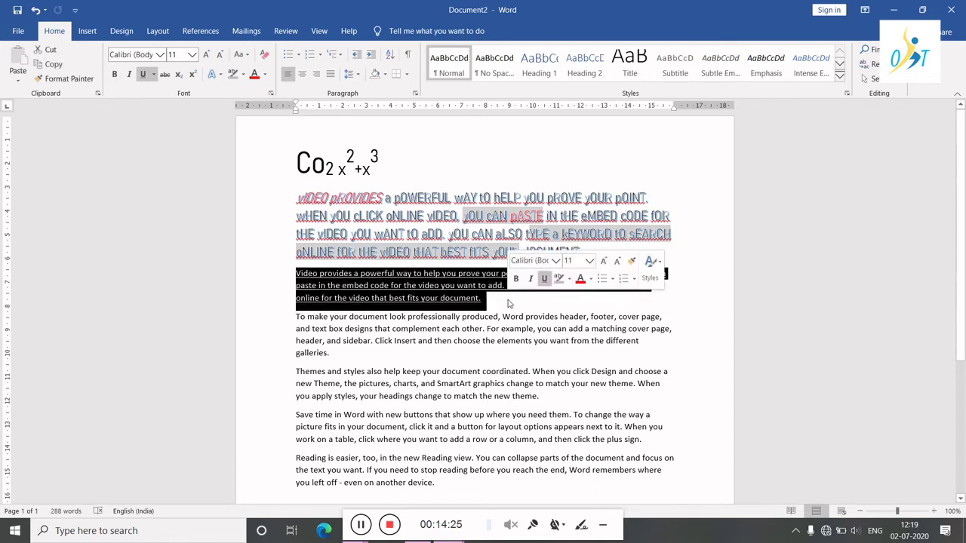
click(260, 74)
click(425, 167)
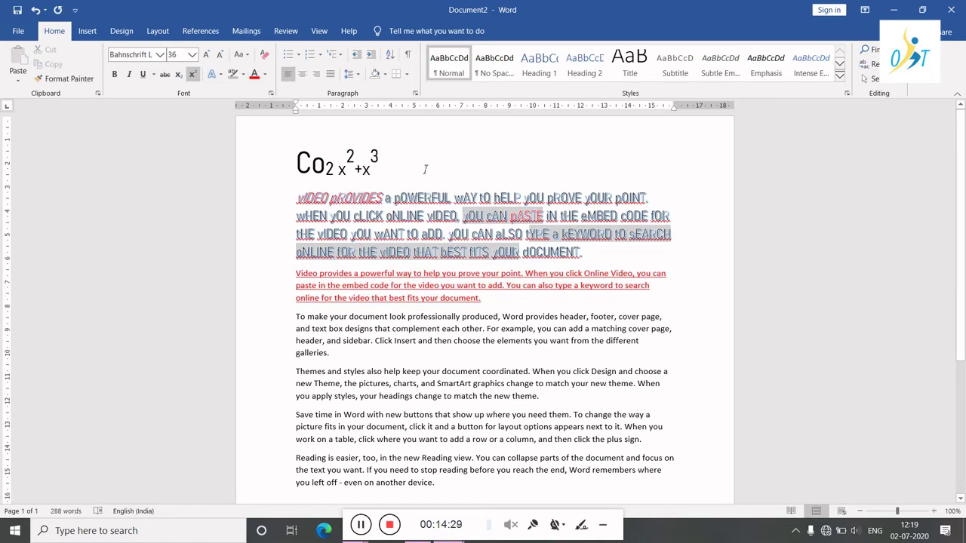
Step: Recolor the text of the underlined paragraph beginning "Video provides a powerful way" to dark green
click(265, 74)
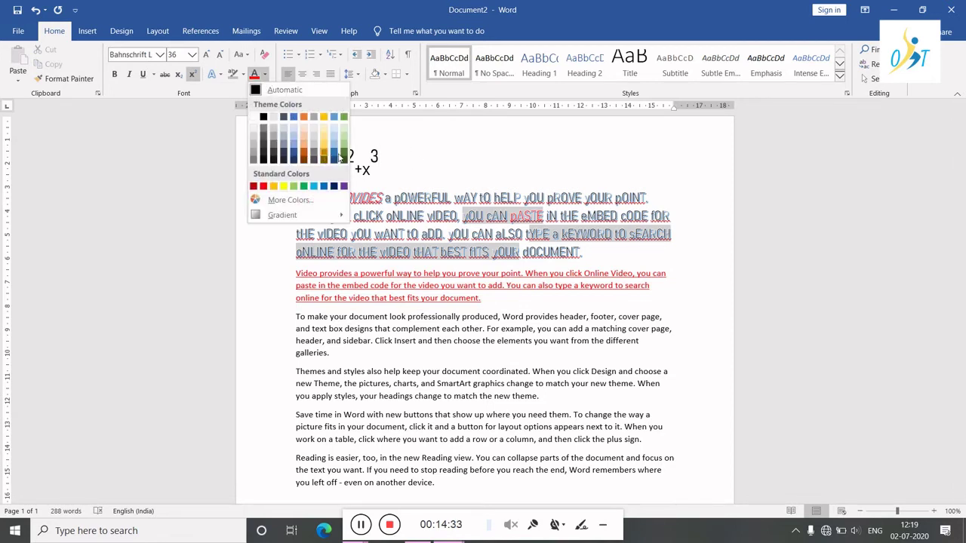
key(Escape)
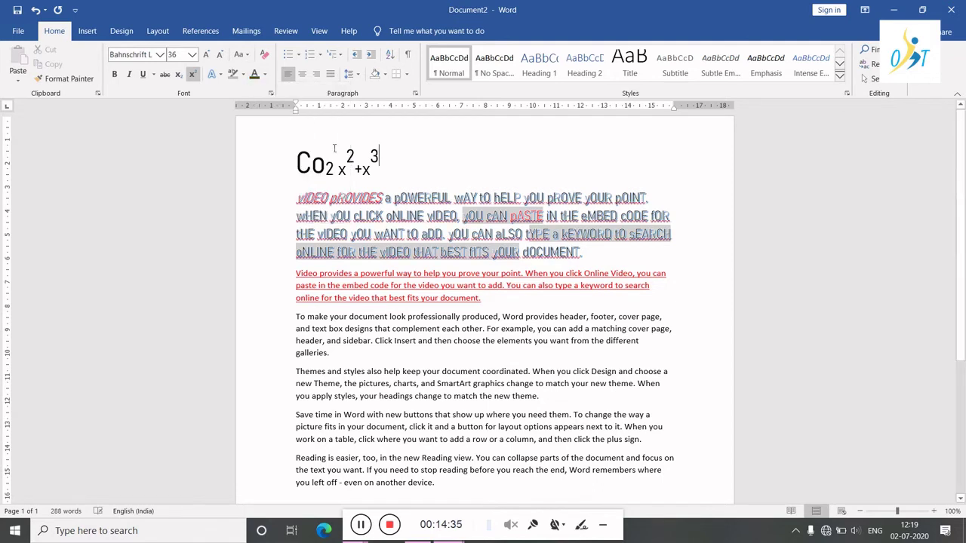
key(Up)
drag(298, 275, 479, 302)
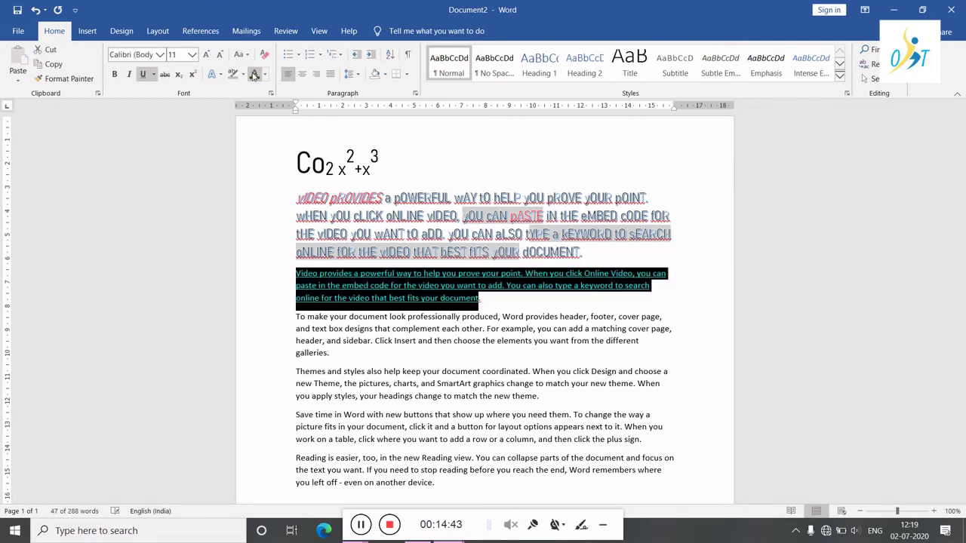
click(394, 216)
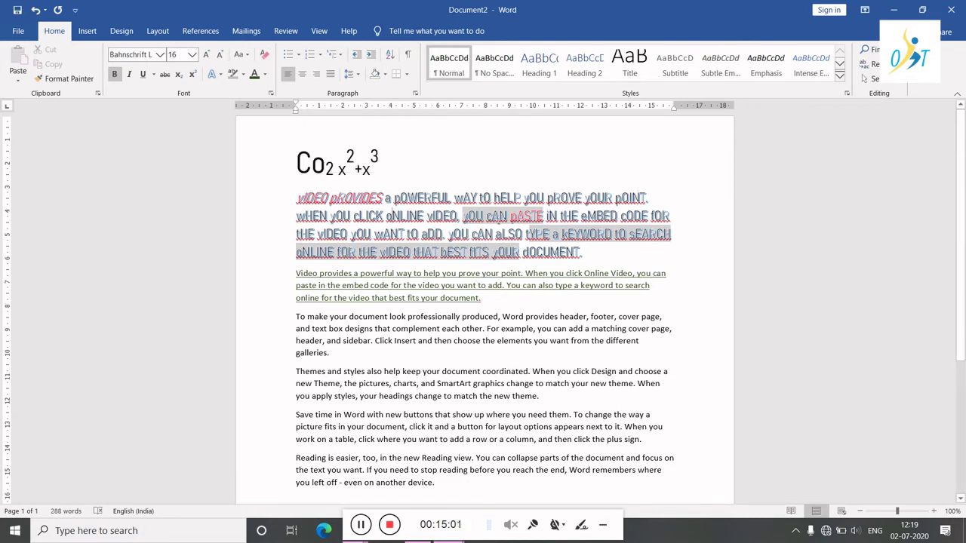
Step: Clear all formatting from the "Co2 x2+x3" line and the two paragraphs directly below it
drag(284, 168, 483, 300)
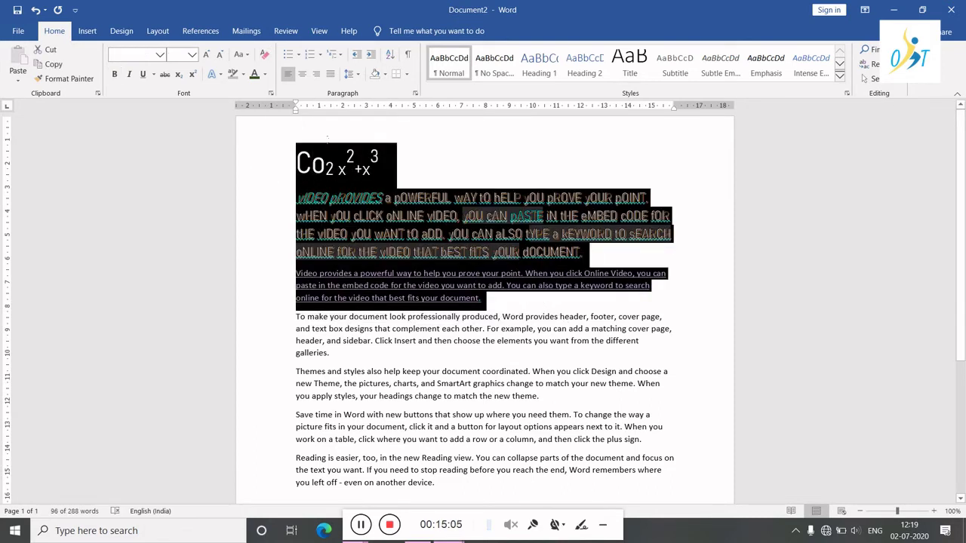
click(264, 56)
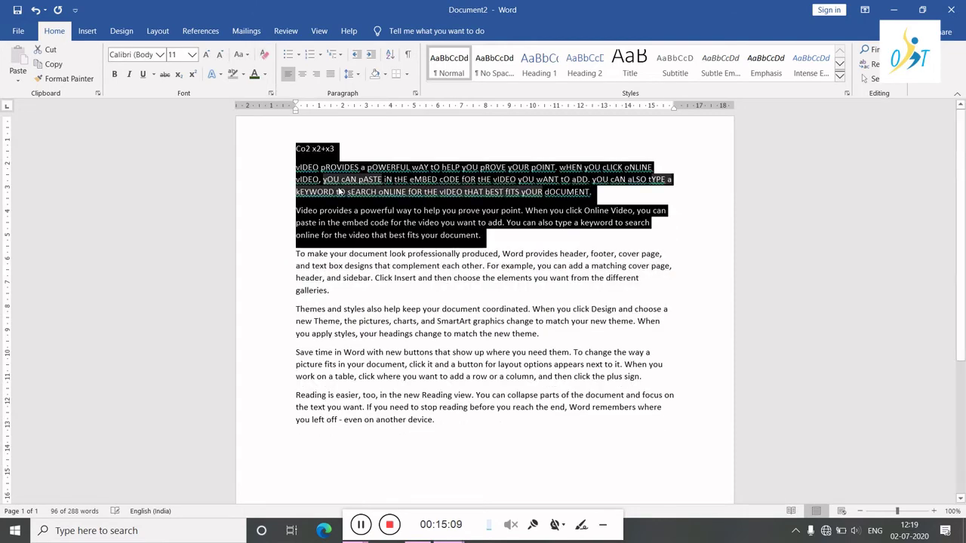
click(336, 187)
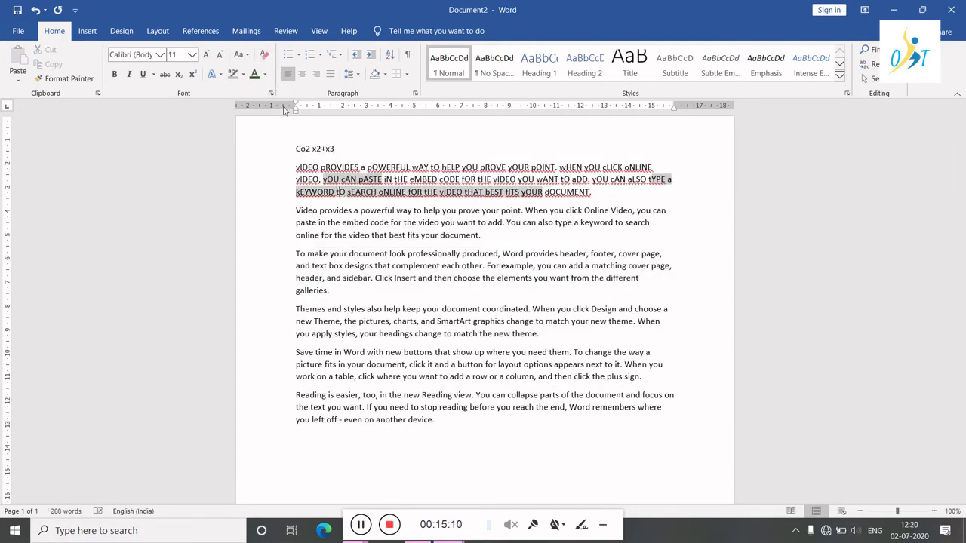
mouse_move(302, 162)
click(361, 526)
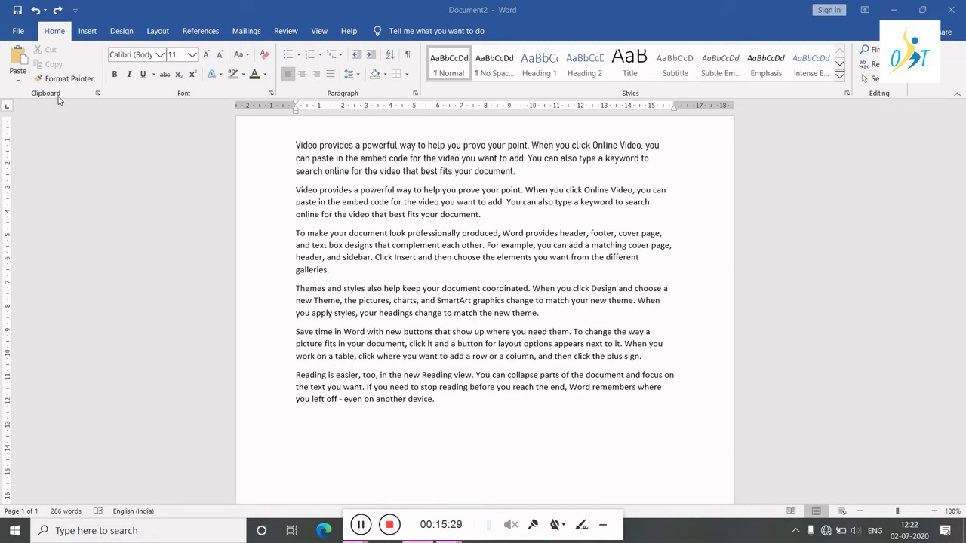
Step: Cut the sentence "Video provides a powerful way to help you prove your point." and paste it into a new paragraph at the document's start
click(308, 145)
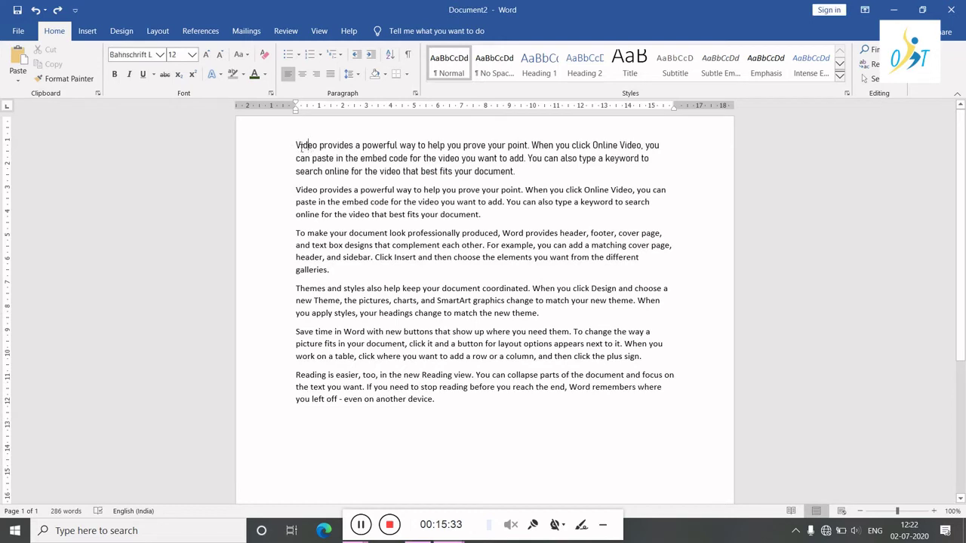
drag(298, 148, 461, 143)
click(460, 143)
drag(301, 146, 530, 145)
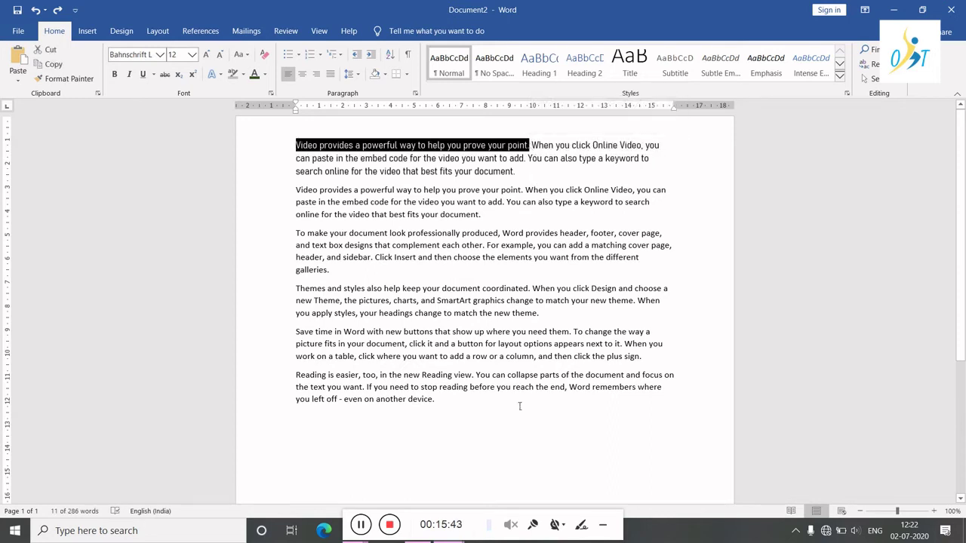
click(317, 121)
click(58, 58)
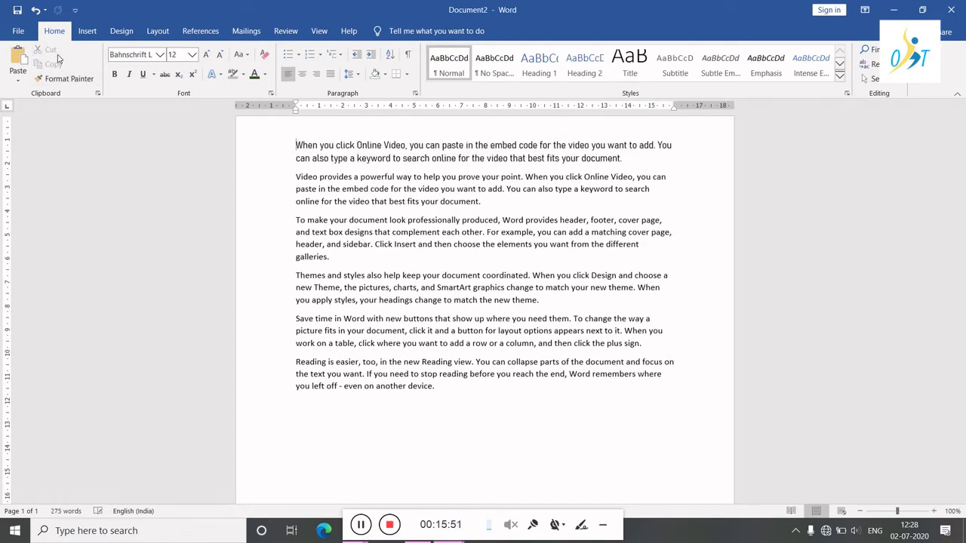
key(Return)
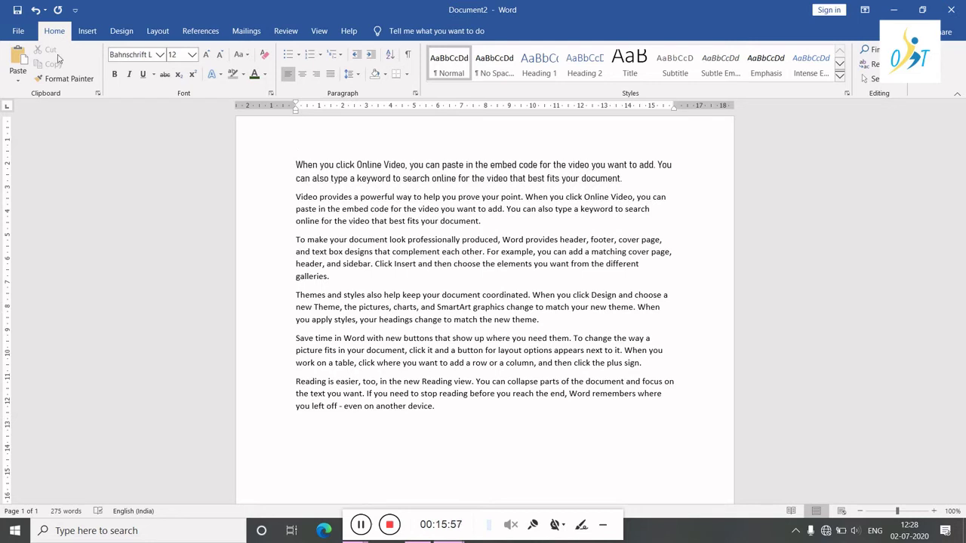
key(ctrl+v)
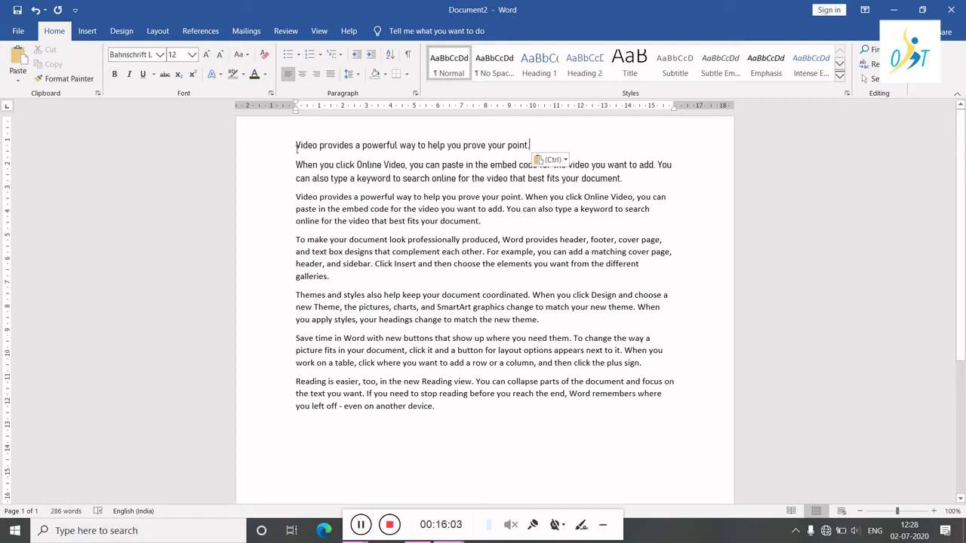
Step: Cut the whole first line, "Video provides a powerful way to help you prove your point."
drag(297, 148, 533, 152)
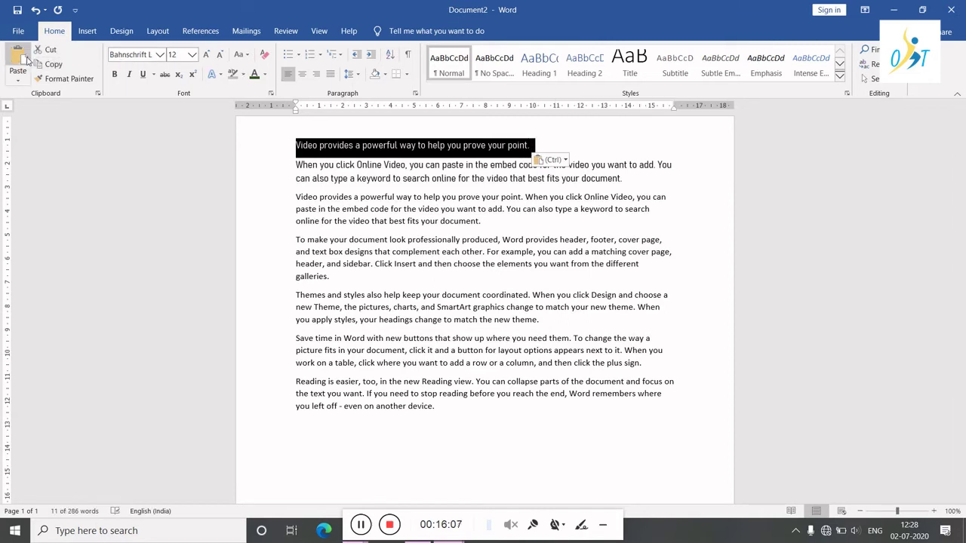
click(43, 50)
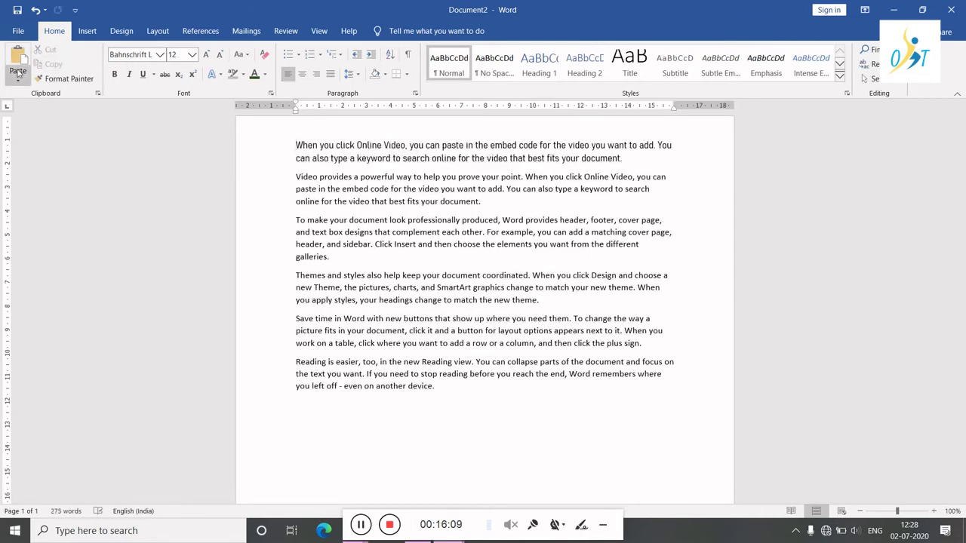
Step: View the default paste settings in the advanced Word options and close them without changes
click(18, 75)
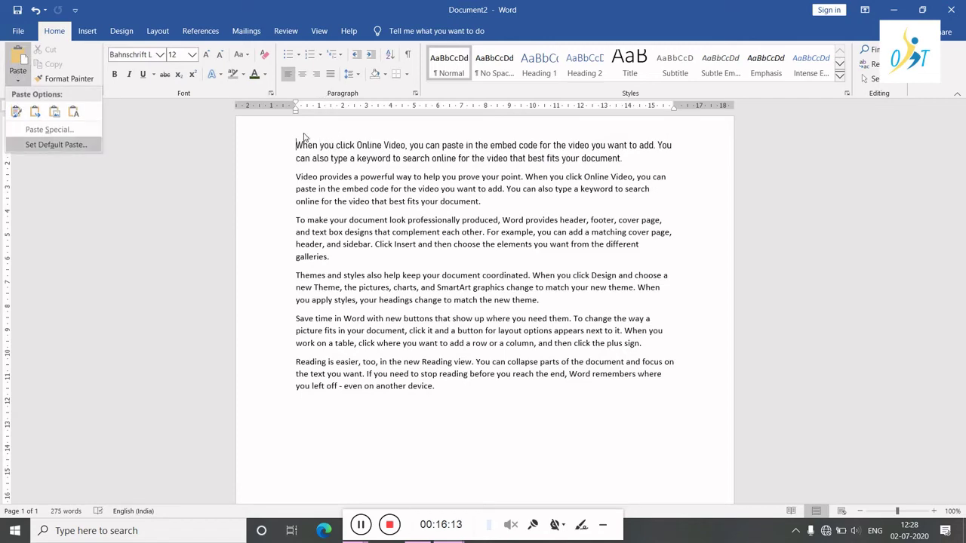
key(Escape)
key(alt+f)
key(t)
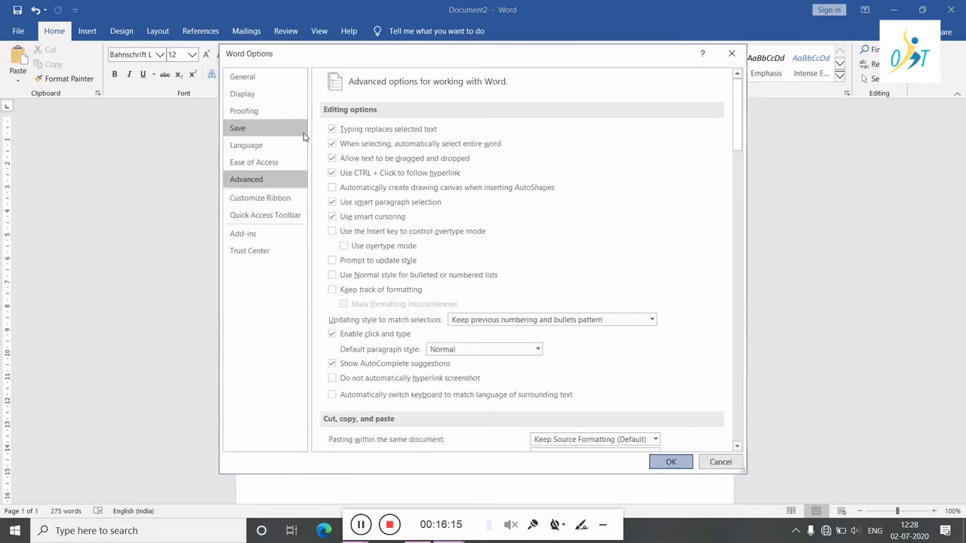
key(Escape)
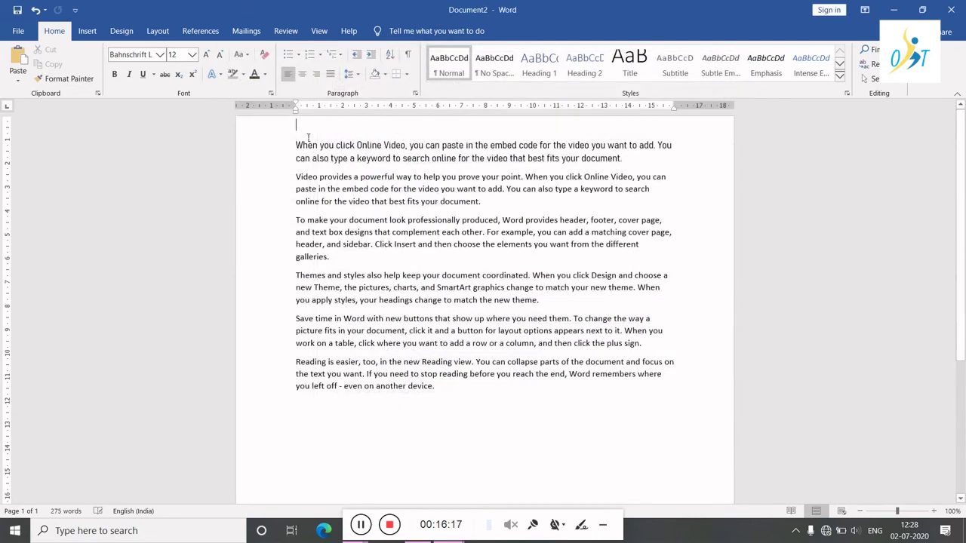
Step: Insert a new paragraph at the document's start and paste the cut sentence there
key(Return)
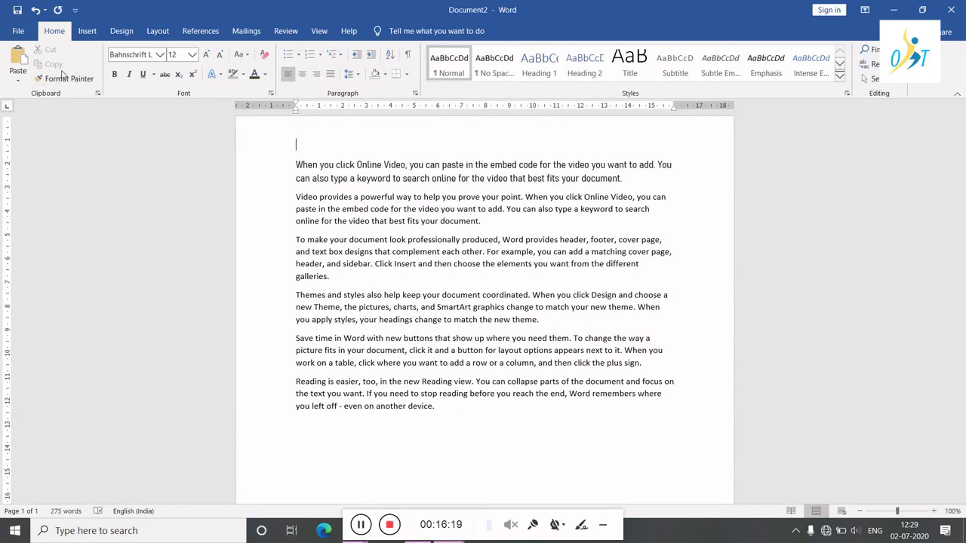
click(27, 65)
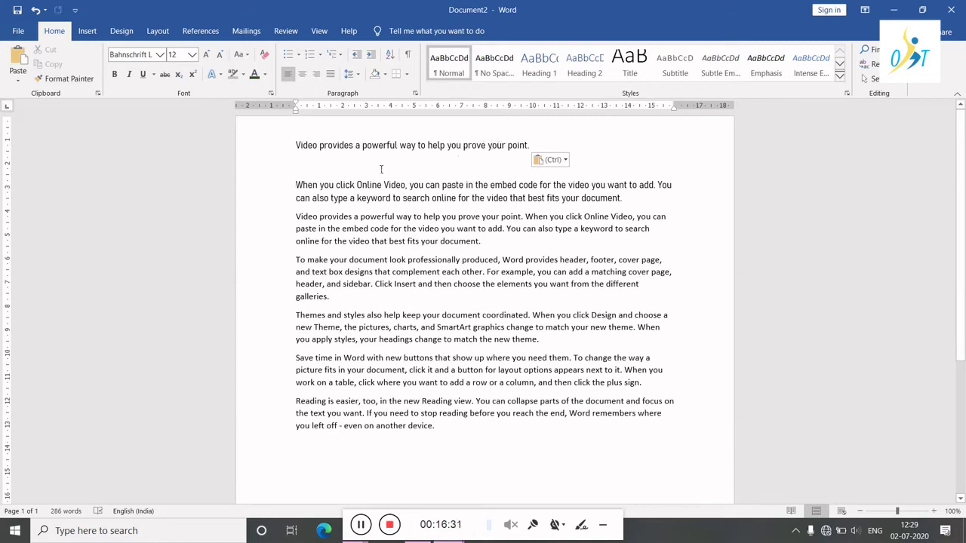
Step: Try moving the first line to the end of the paragraph ending "best fits your document." and undo the move
drag(294, 147, 487, 247)
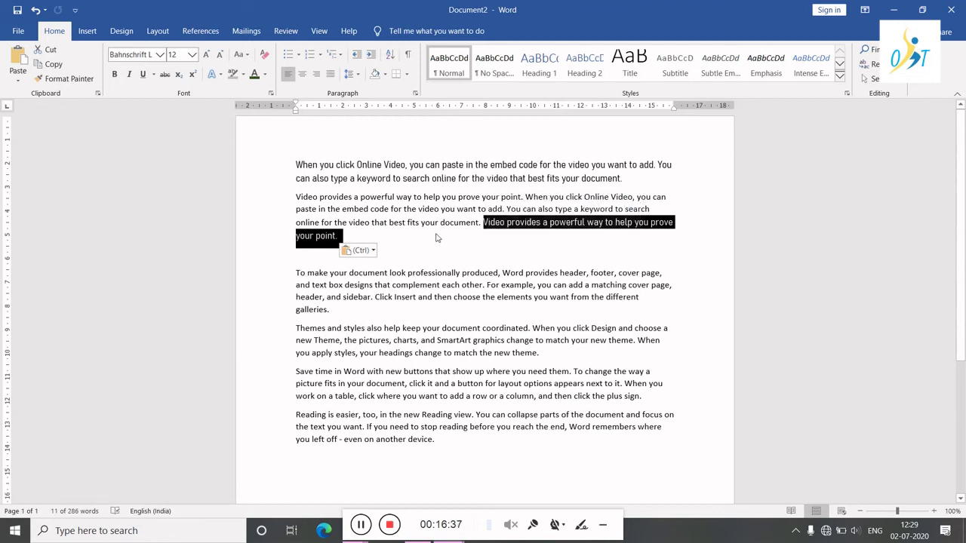
key(ctrl+z)
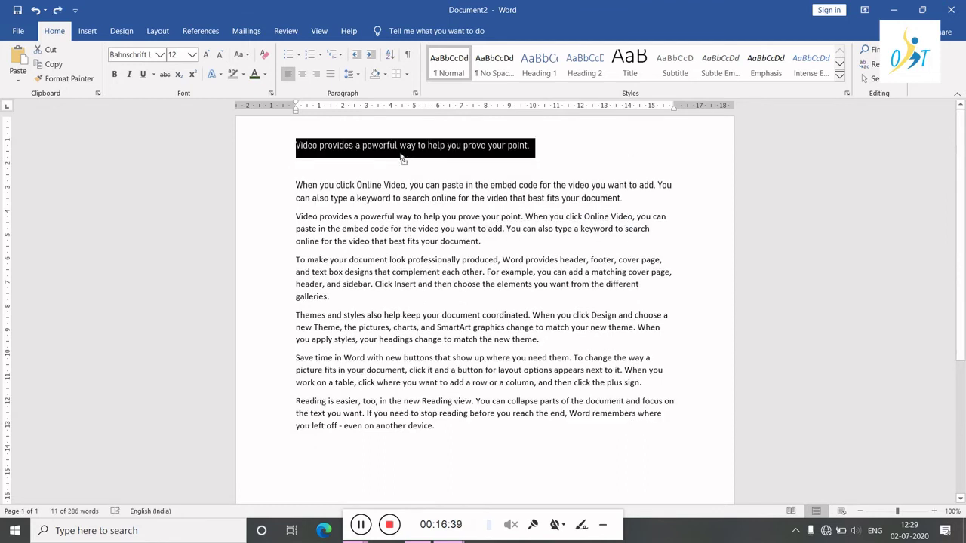
click(358, 150)
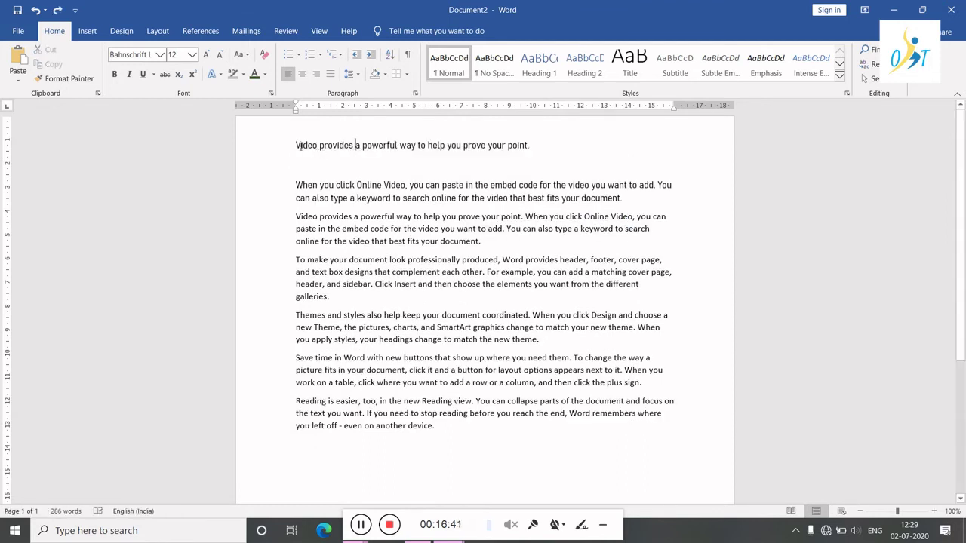
Step: Copy the first line and paste it at the end of the Calibri paragraph ending "best fits your document."
drag(301, 145, 542, 147)
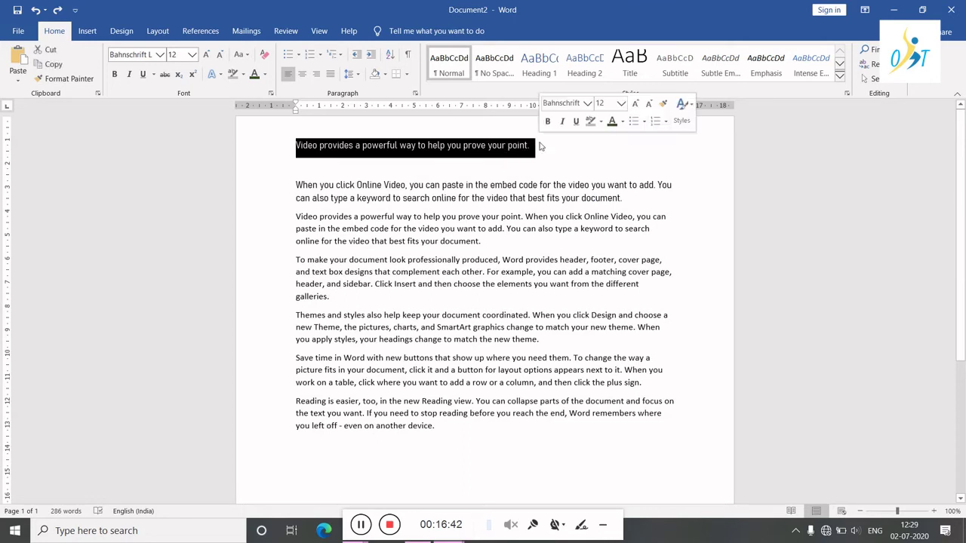
click(460, 145)
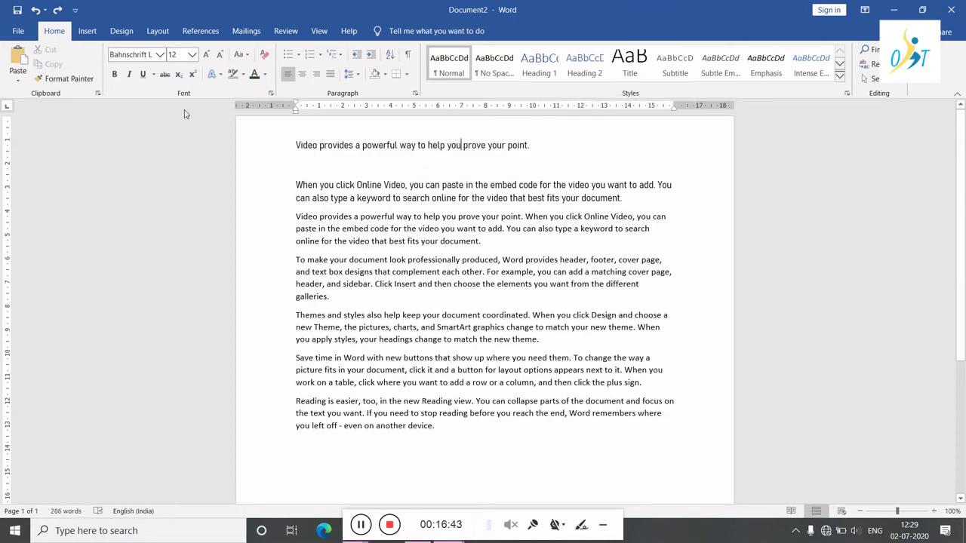
click(288, 150)
key(ctrl+c)
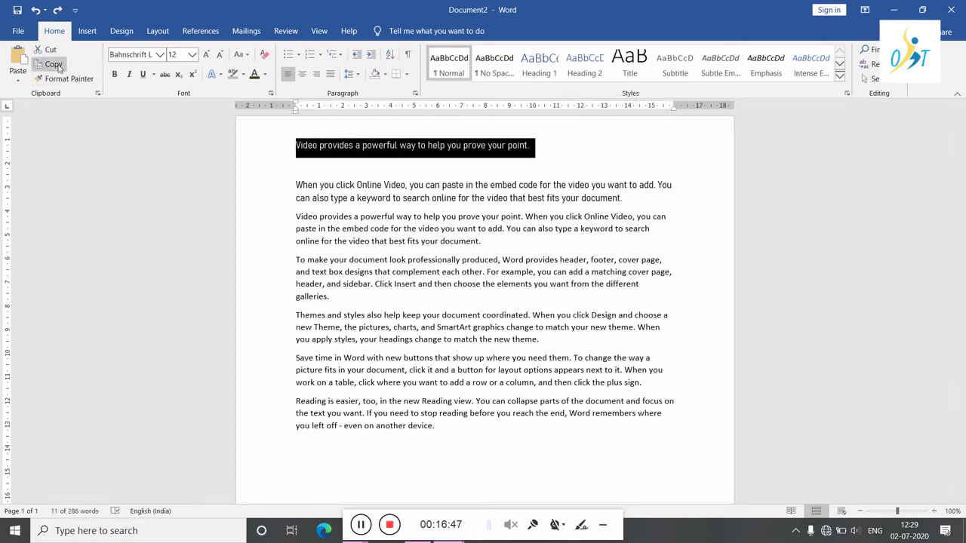
click(53, 65)
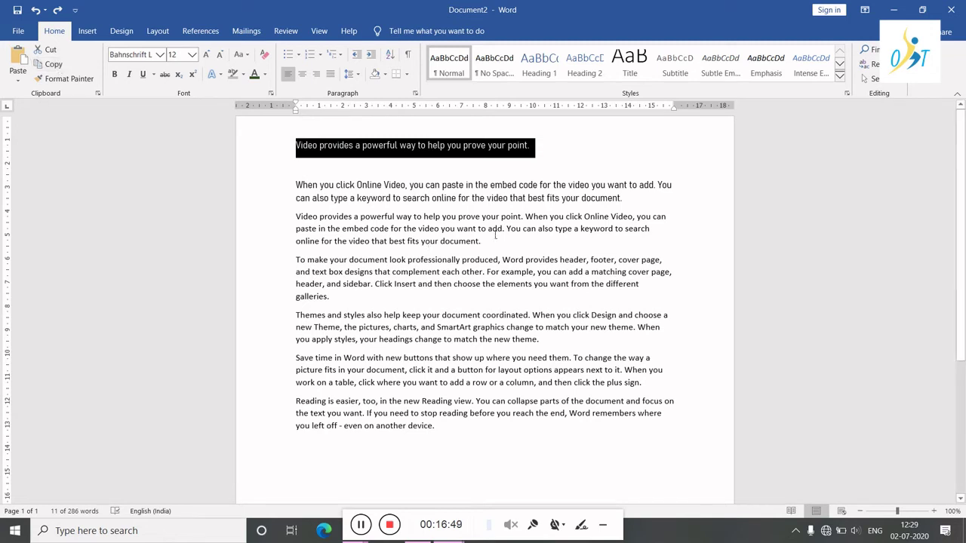
click(521, 252)
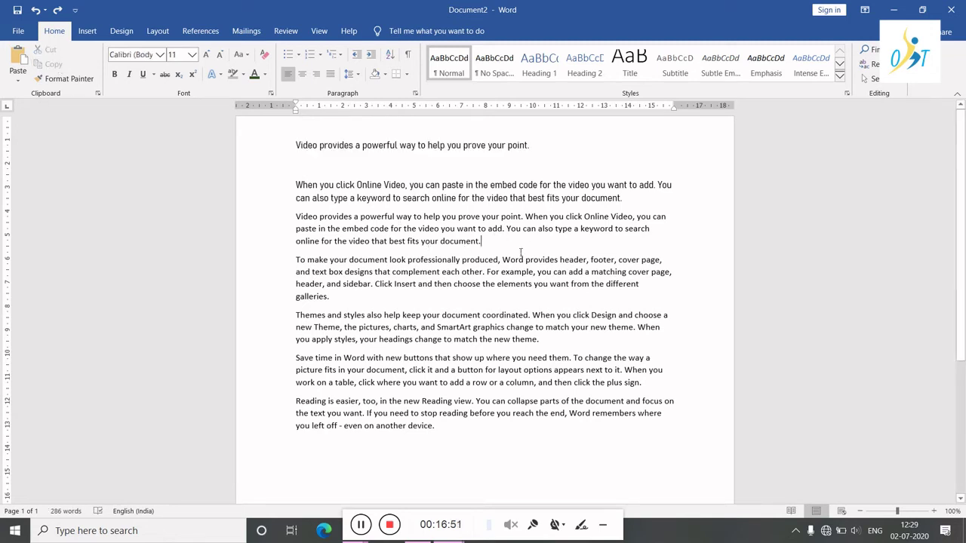
key(ctrl+v)
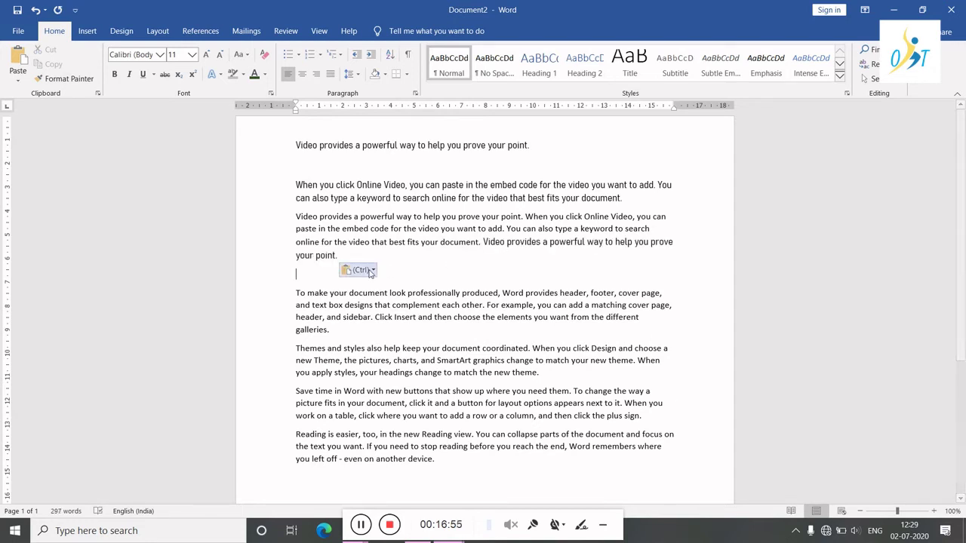
click(486, 244)
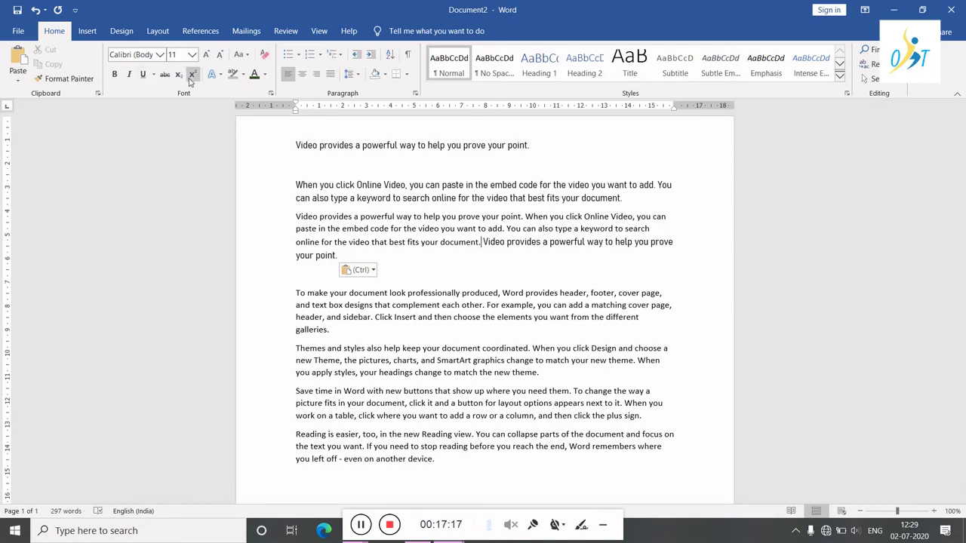
Step: Make the document's first line, "Video provides a powerful way to help you prove your point.", bold, italic and underlined
click(85, 80)
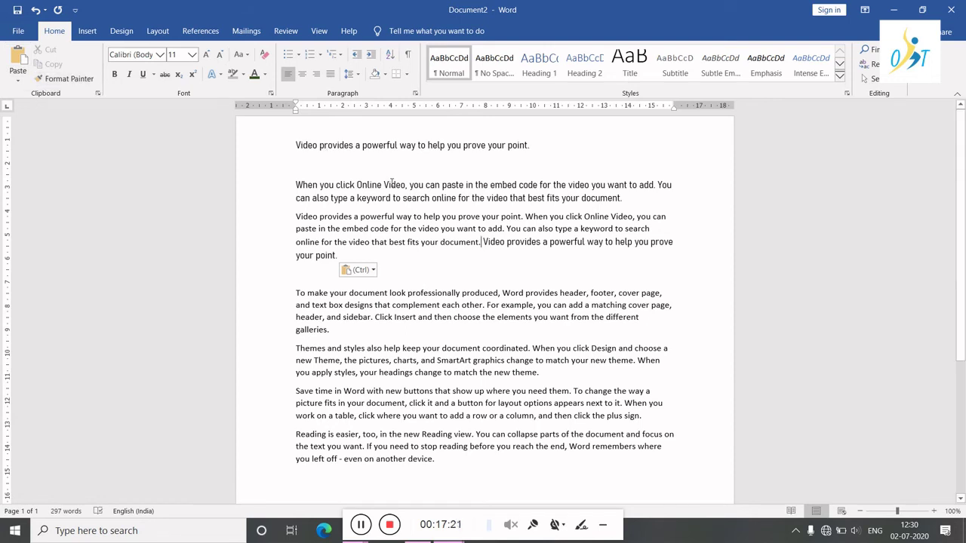
click(297, 150)
double_click(299, 146)
drag(336, 153, 558, 153)
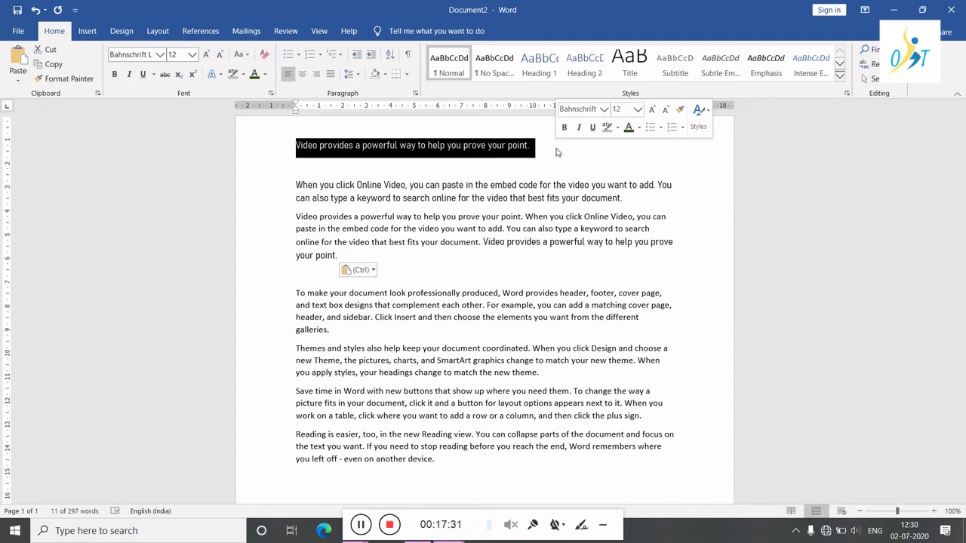
click(565, 127)
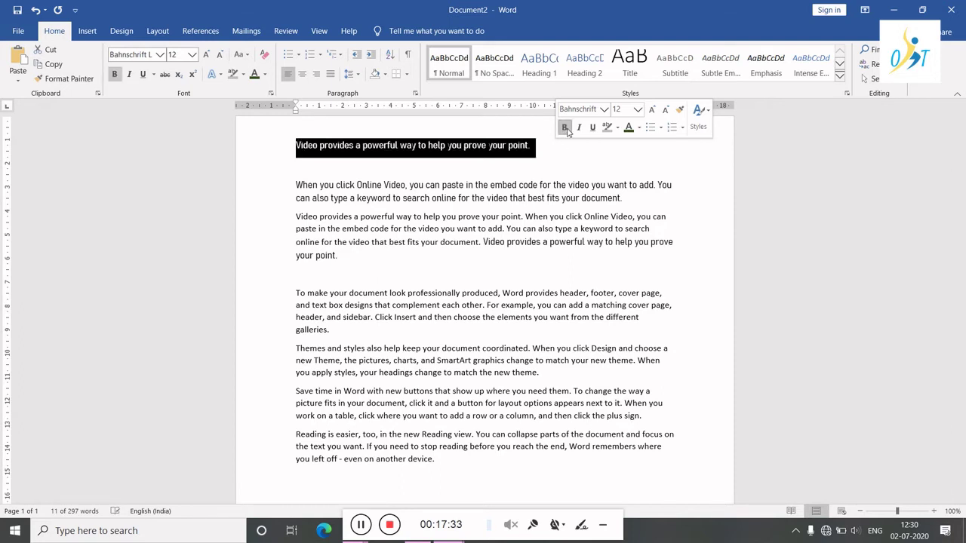
click(129, 74)
click(142, 74)
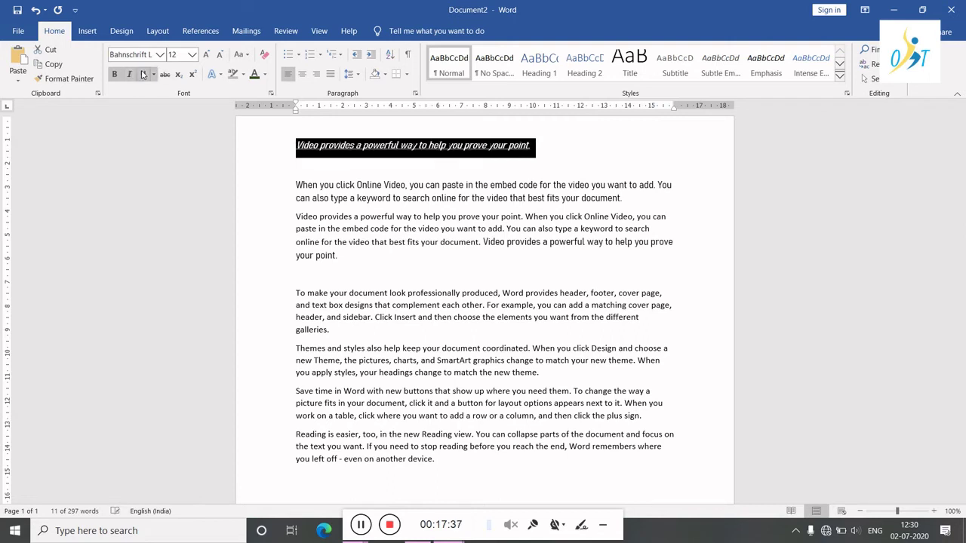
click(420, 242)
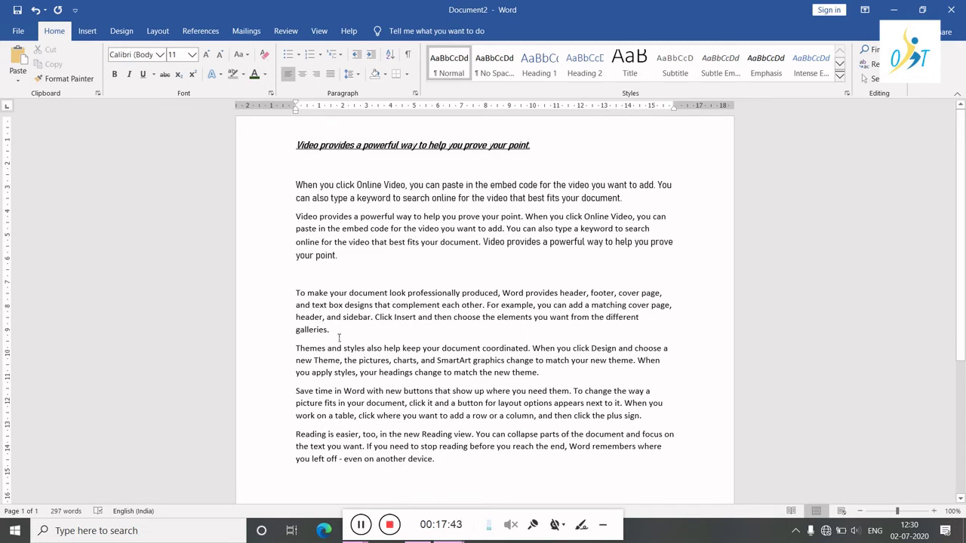
Step: Try to copy the first line's formatting with Format Painter to the blank line above the paragraph starting "To make your document"
triple_click(299, 152)
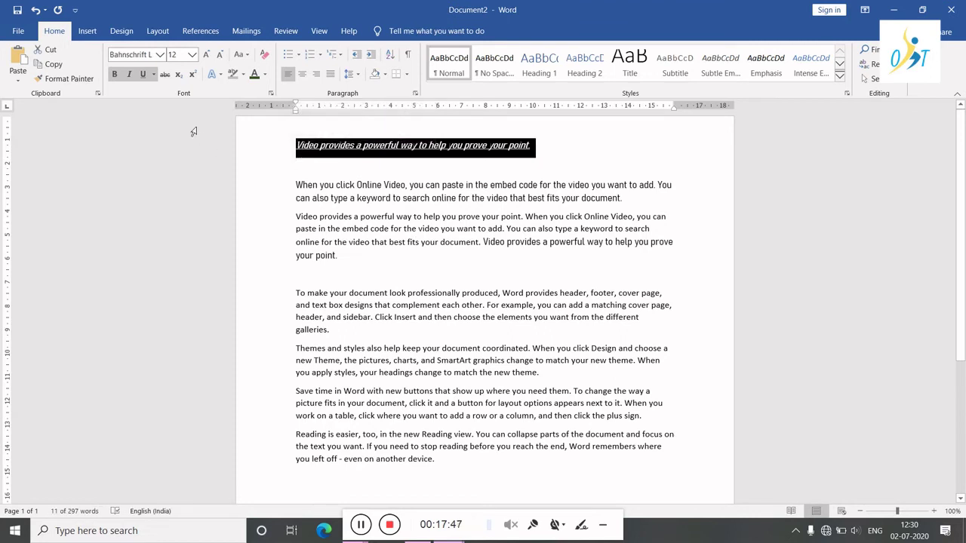
click(64, 79)
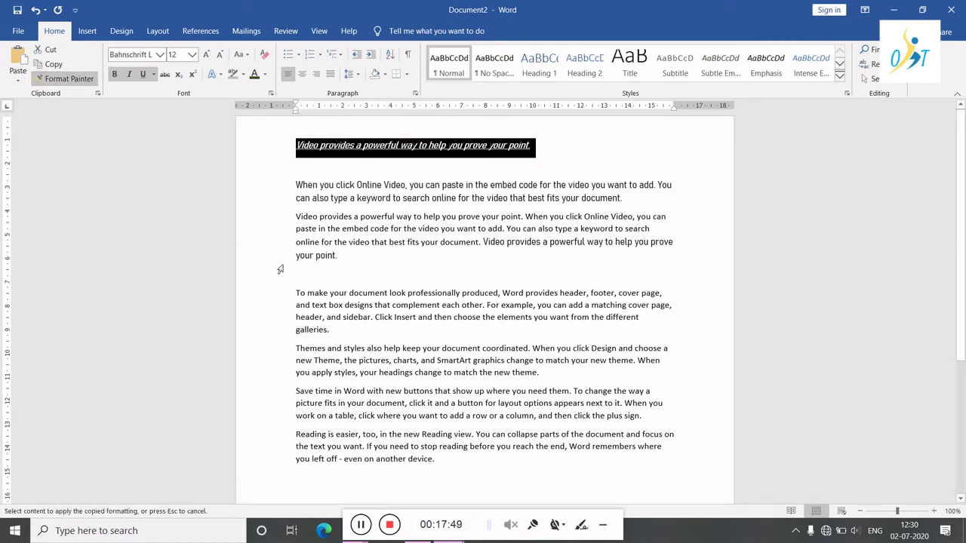
click(304, 284)
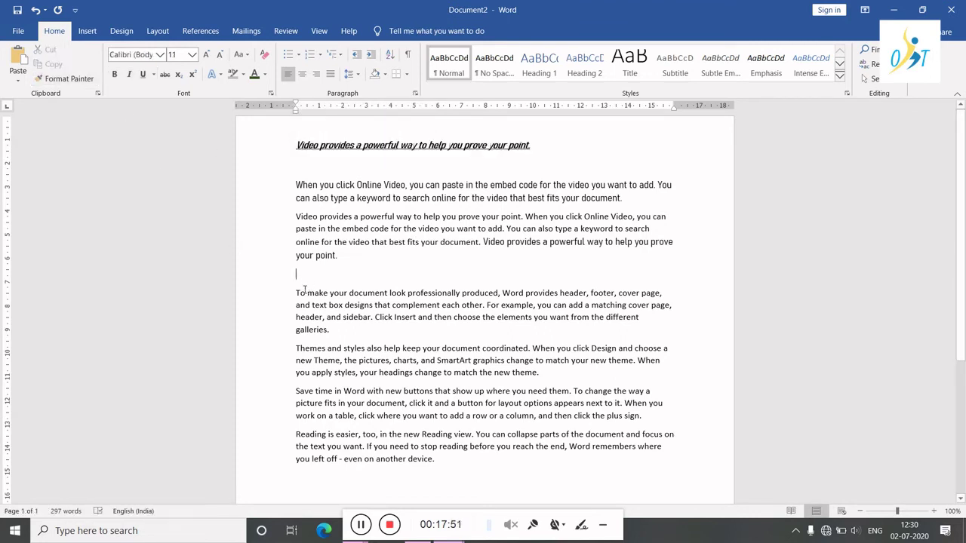
Step: Copy the first line's formatting with Format Painter onto the whole paragraph starting "To make your document look professionally produced"
click(285, 144)
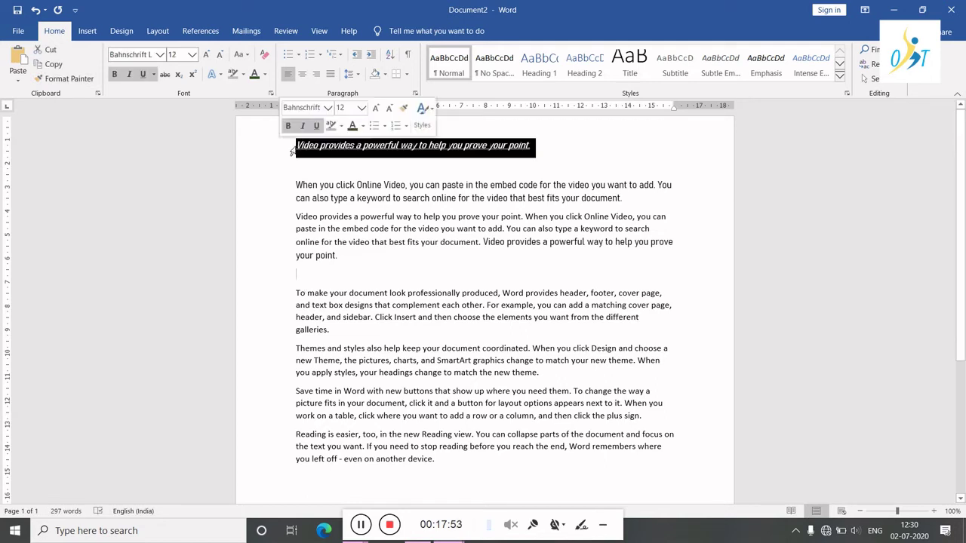
click(65, 78)
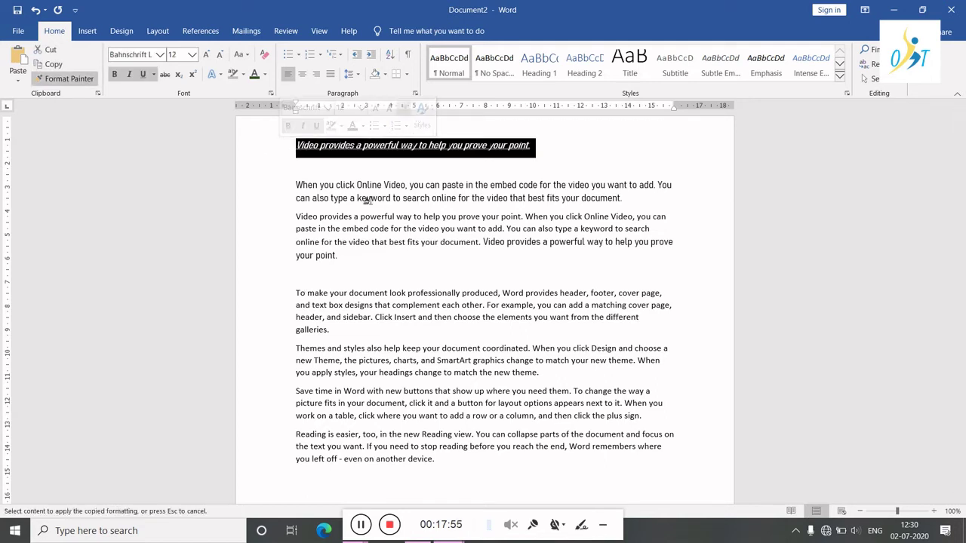
drag(300, 293, 342, 338)
Step: Open the bullet styles for the paragraph starting "Save time in Word" and choose None
click(376, 394)
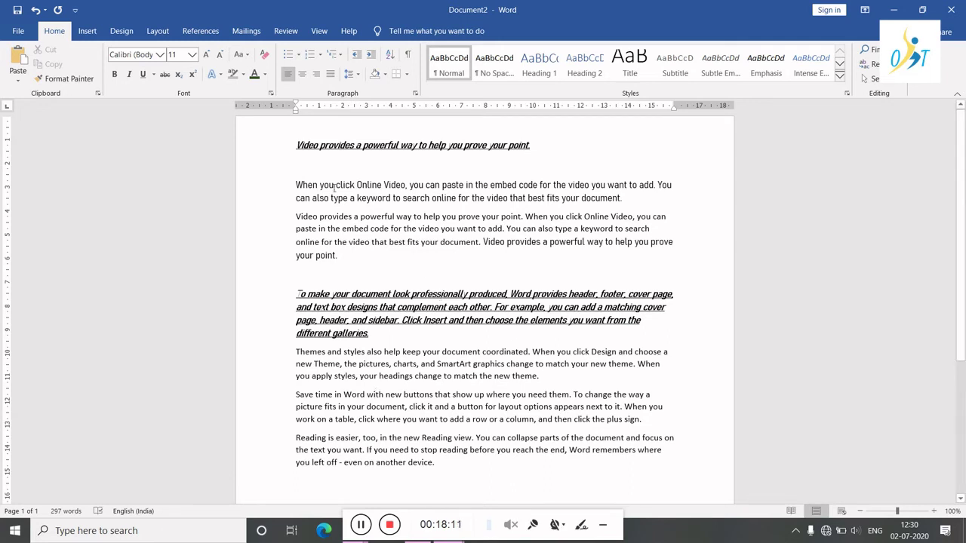
click(300, 57)
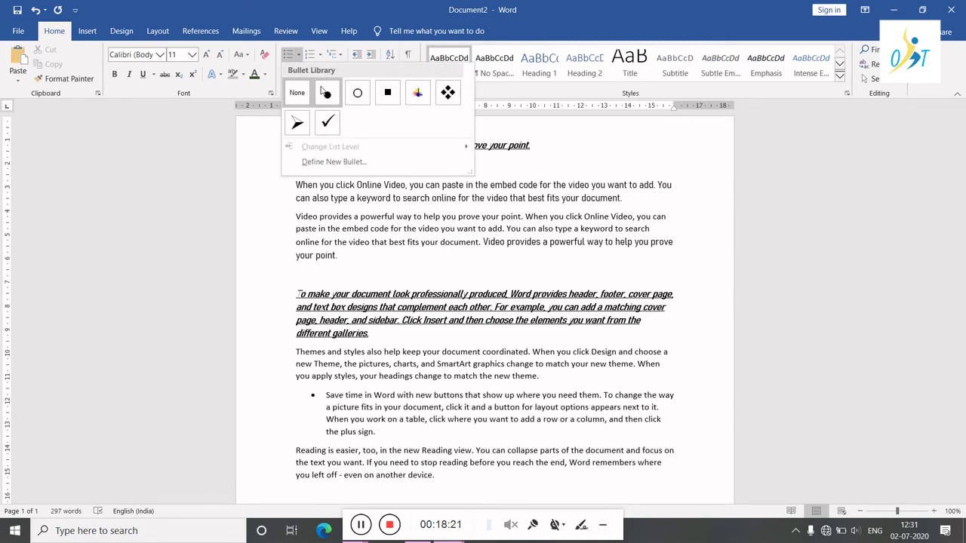
click(297, 92)
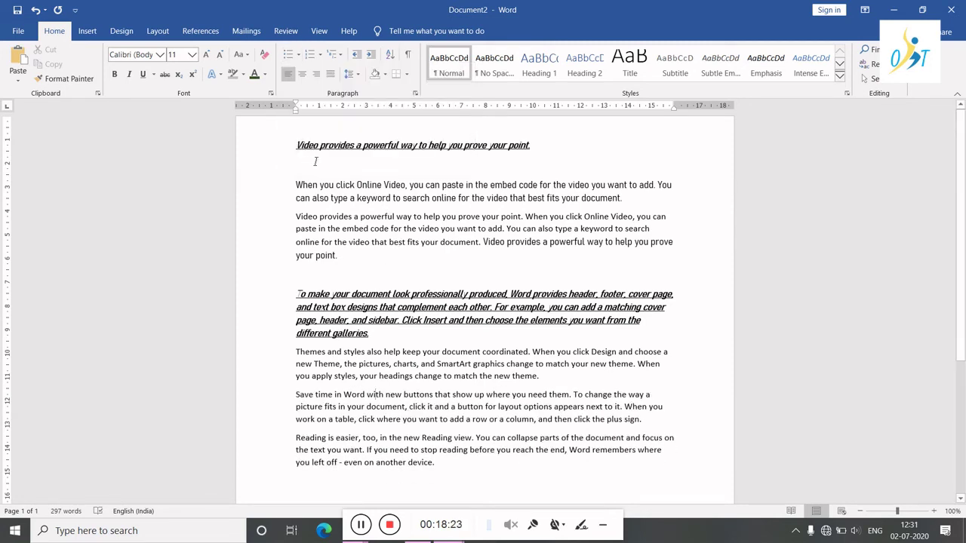
Step: Apply round bullets to the paragraphs above "To make your document", starting from the top of the document
drag(299, 127, 362, 265)
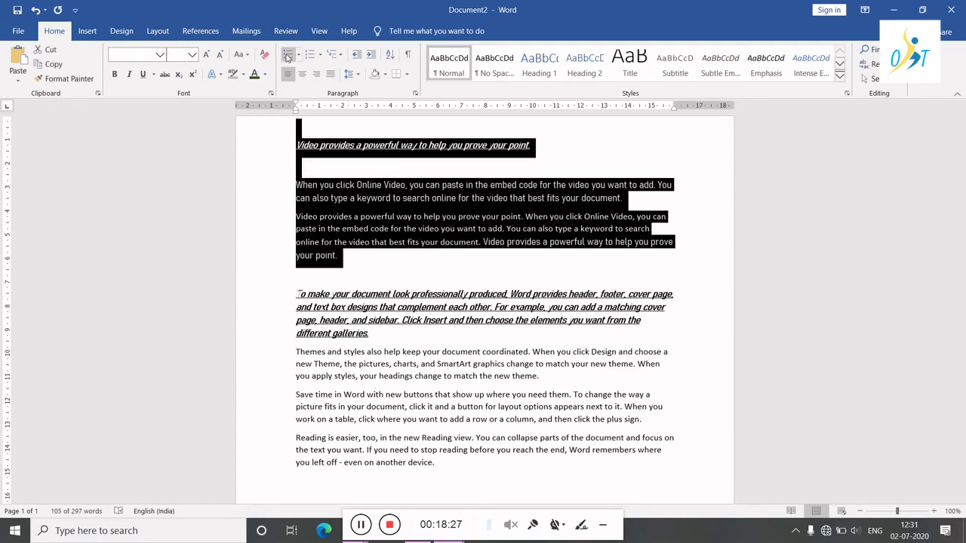
click(288, 57)
click(324, 221)
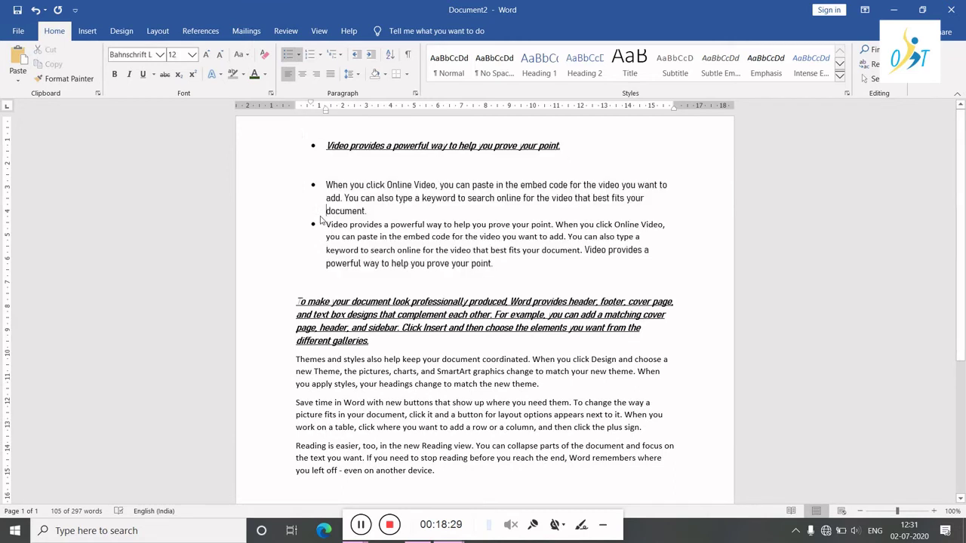
drag(357, 240, 322, 198)
click(322, 198)
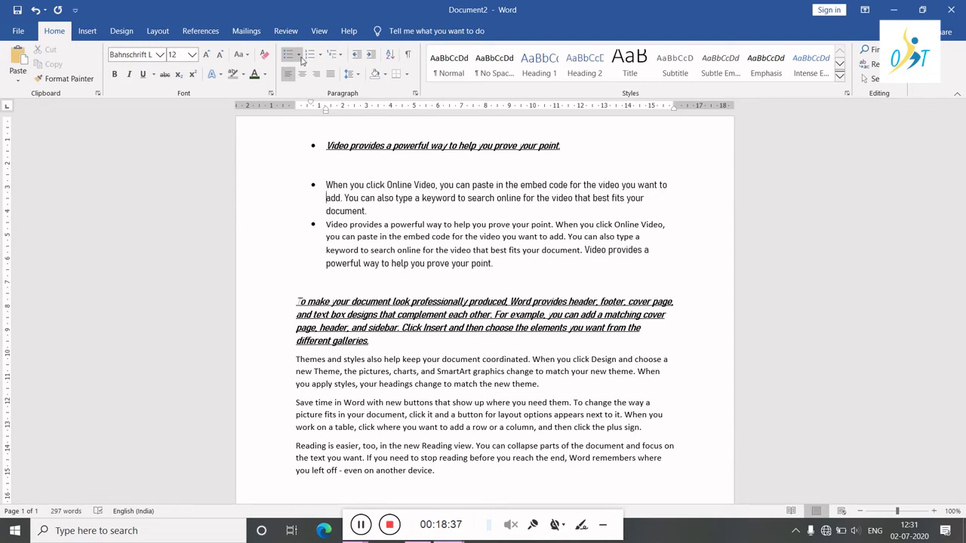
Step: Look through the bullet styles and list levels, and change the bulleted list to 1., 2., 3. numbering
click(299, 54)
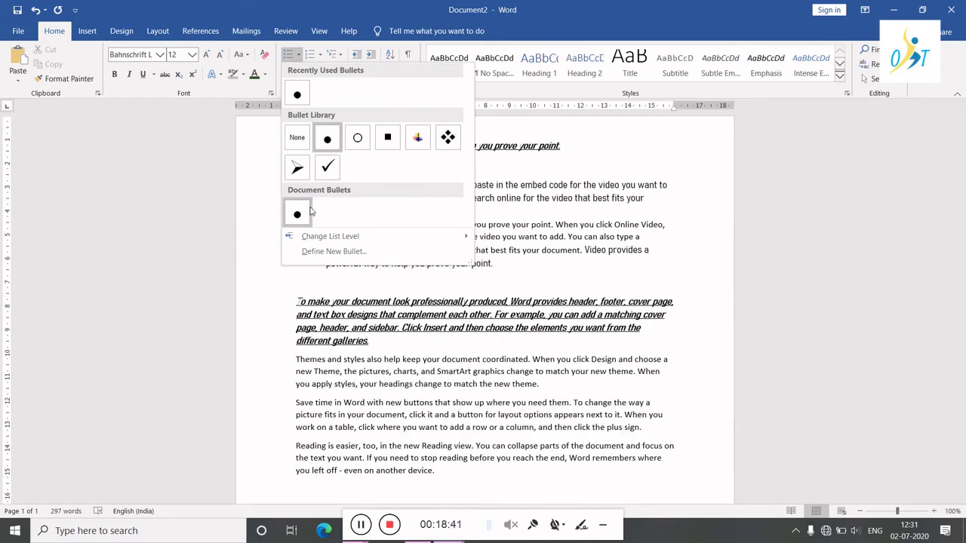
mouse_move(375, 242)
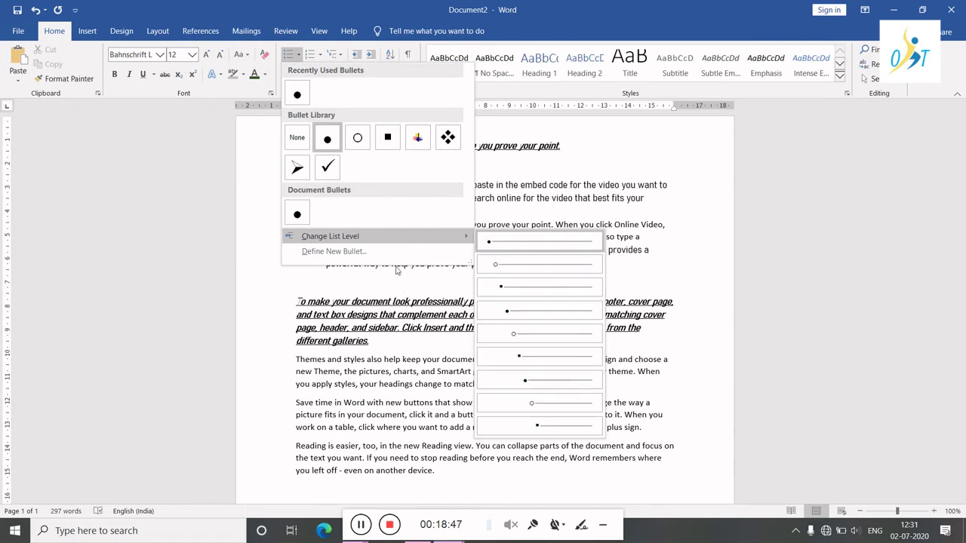
click(347, 213)
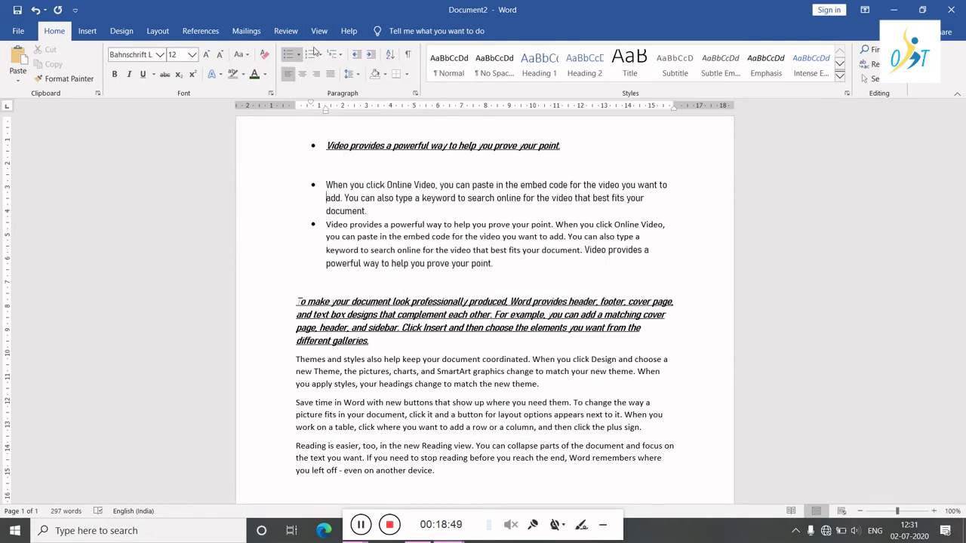
click(321, 56)
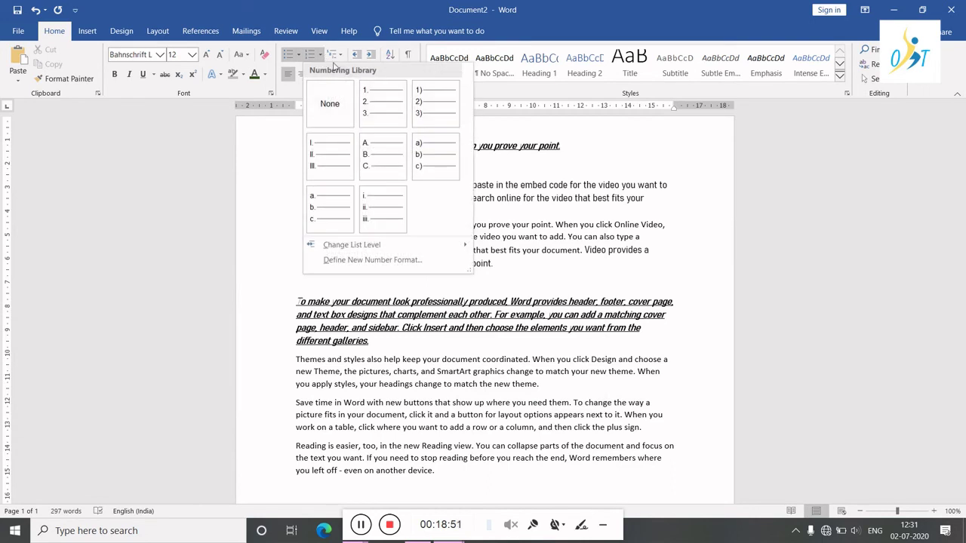
click(383, 113)
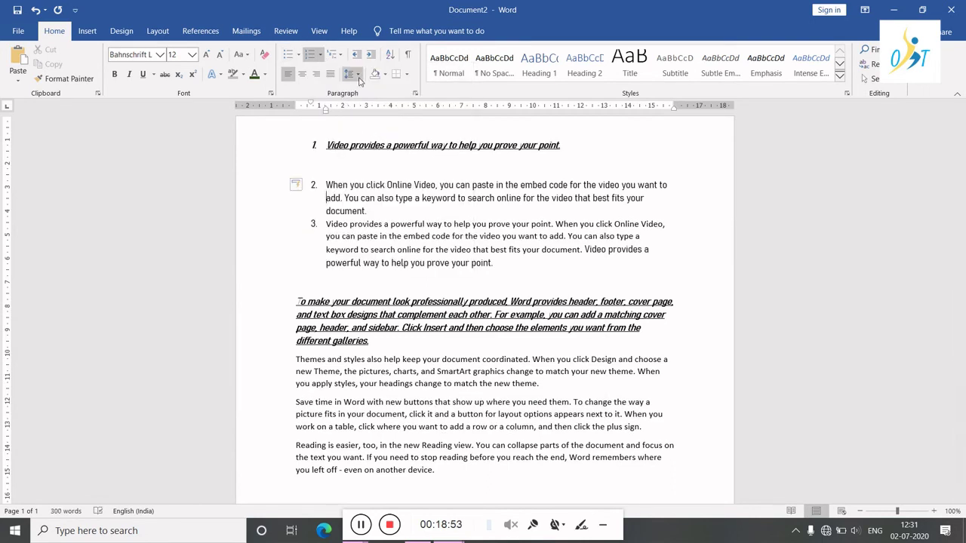
Step: Examine the multilevel list styles in the list library and close it without choosing one
click(342, 56)
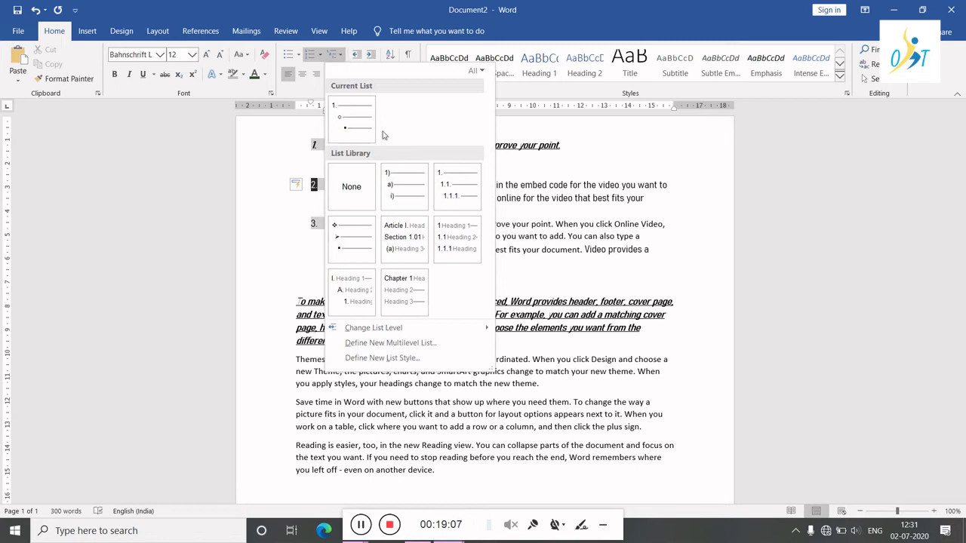
mouse_move(406, 183)
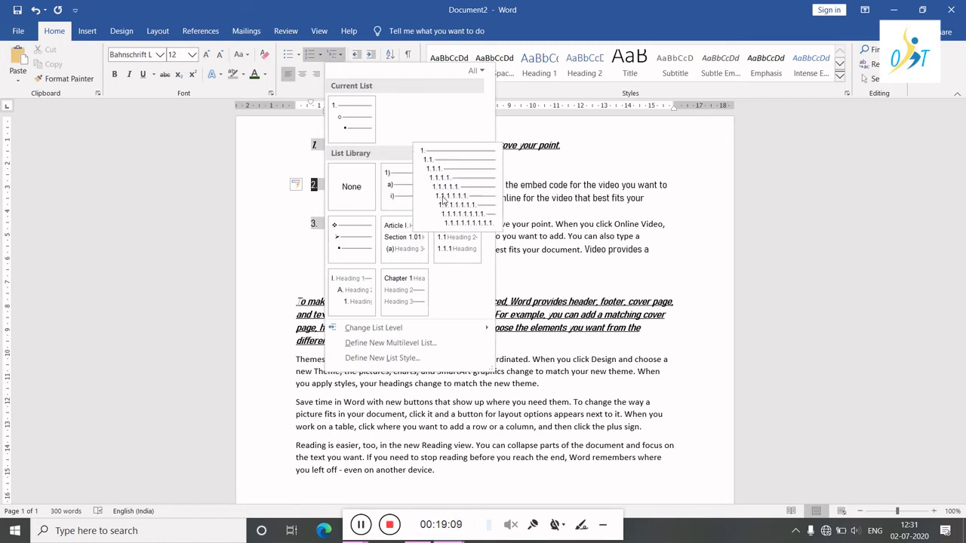
mouse_move(357, 296)
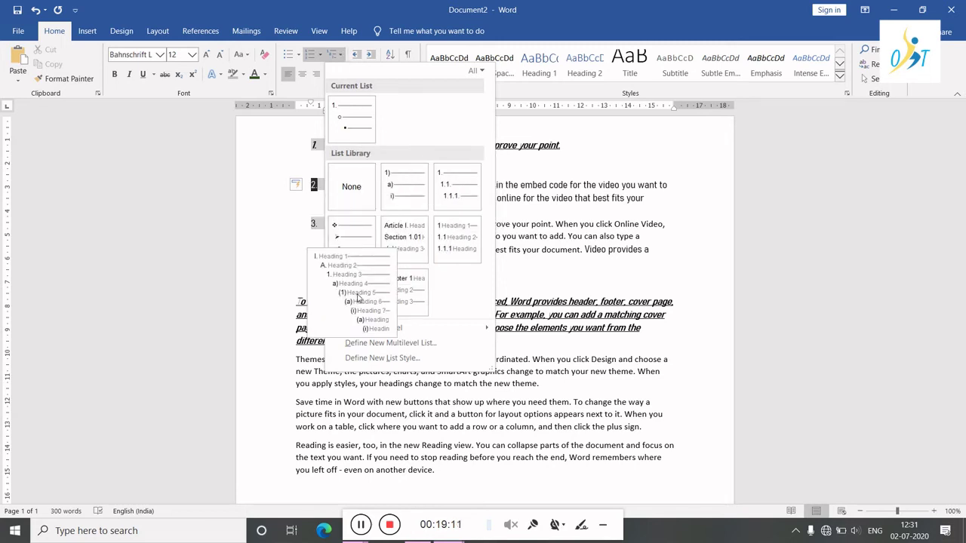
mouse_move(395, 302)
click(533, 281)
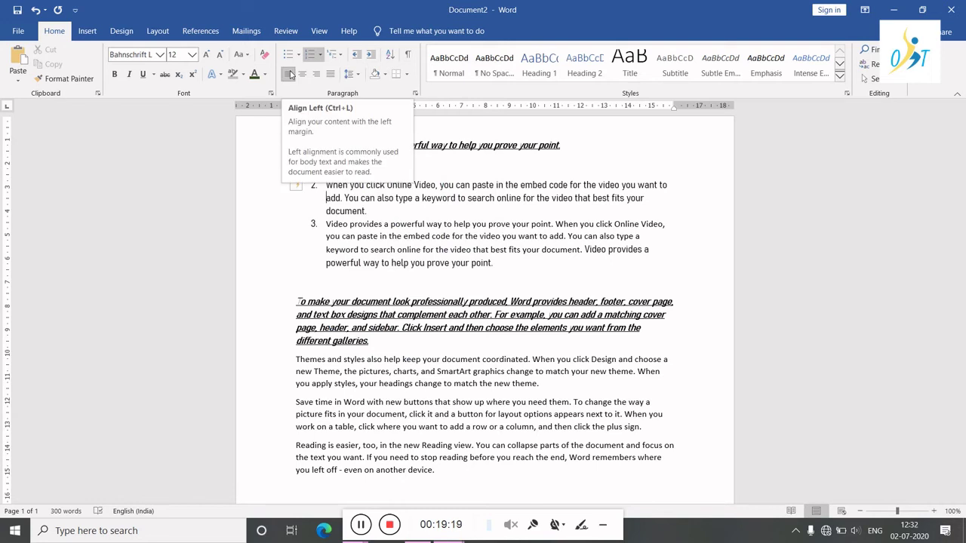
Step: Select all of the document's text and justify it
key(Down)
key(Down)
key(Down)
key(Down)
key(Down)
key(Down)
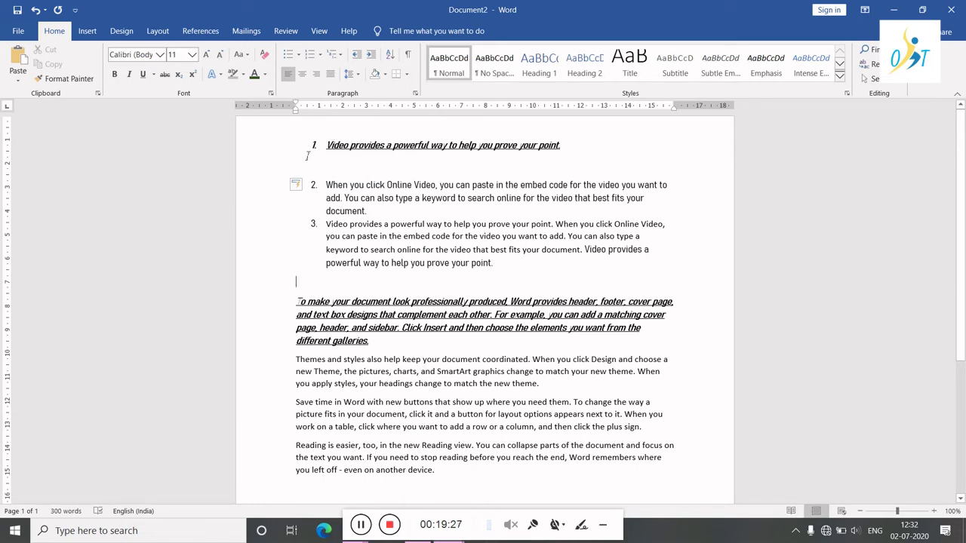
drag(321, 145, 514, 290)
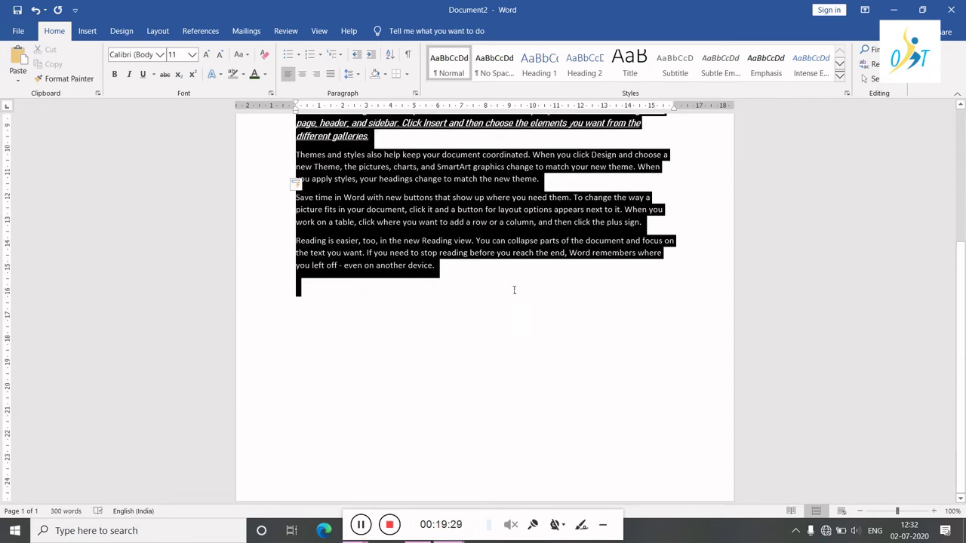
scroll(508, 284, up, 5)
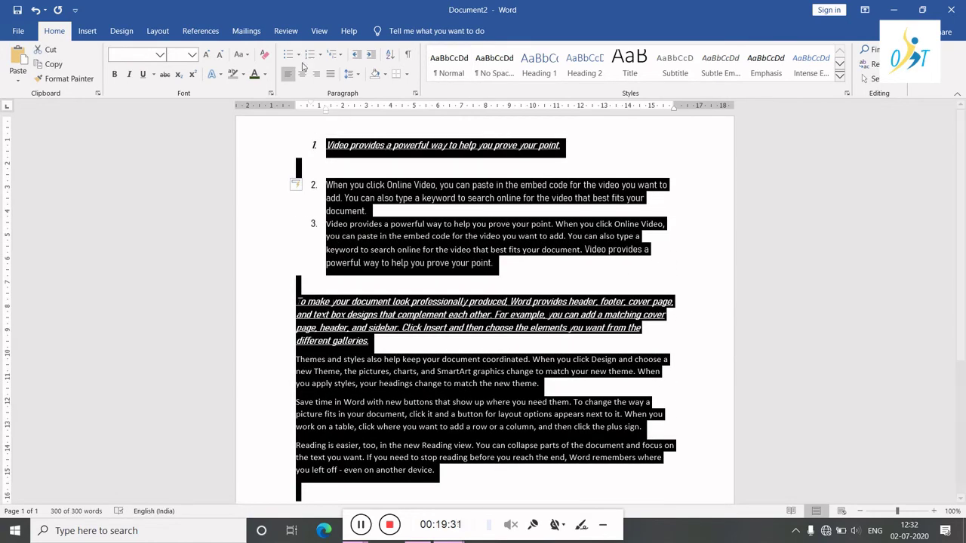
key(ctrl+j)
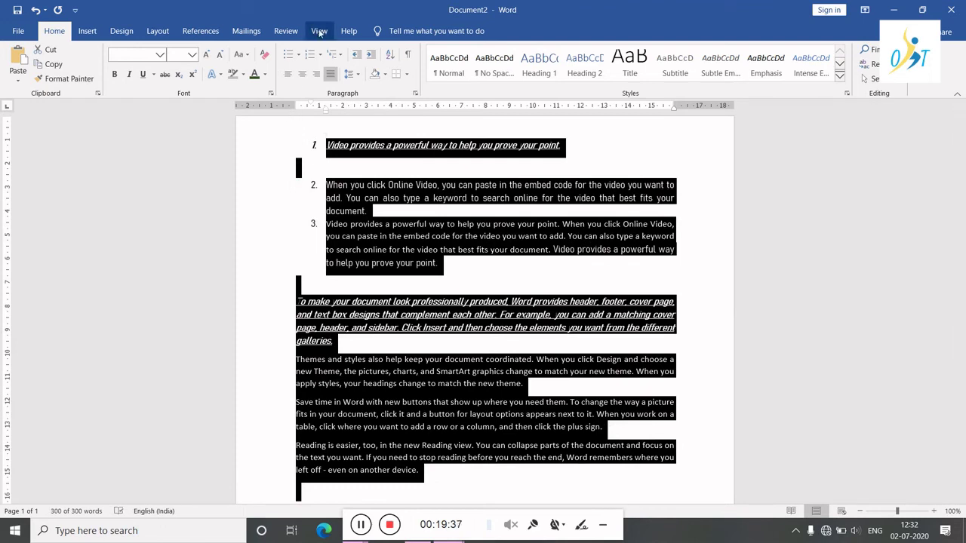
Step: Try left, centred and right alignment in turn on the whole text and return it to justified
click(287, 77)
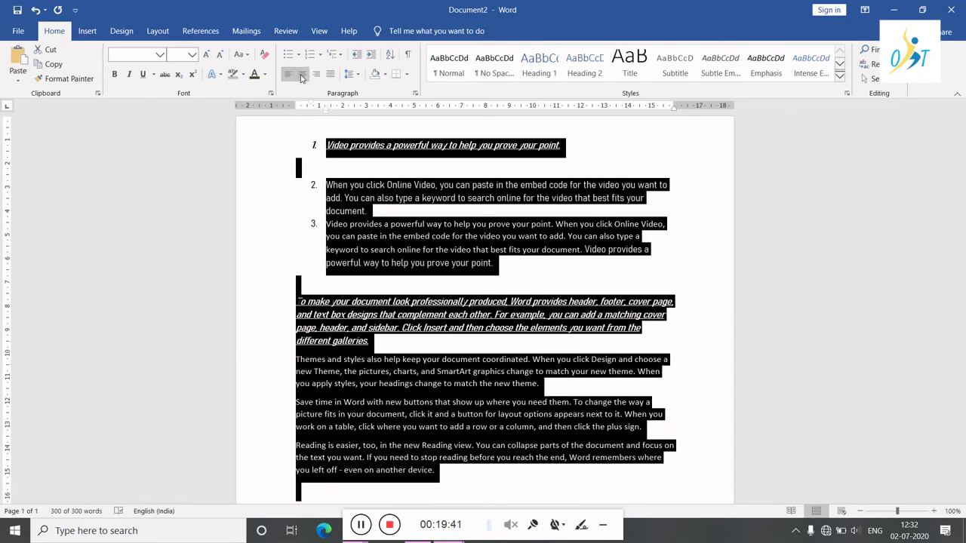
click(301, 77)
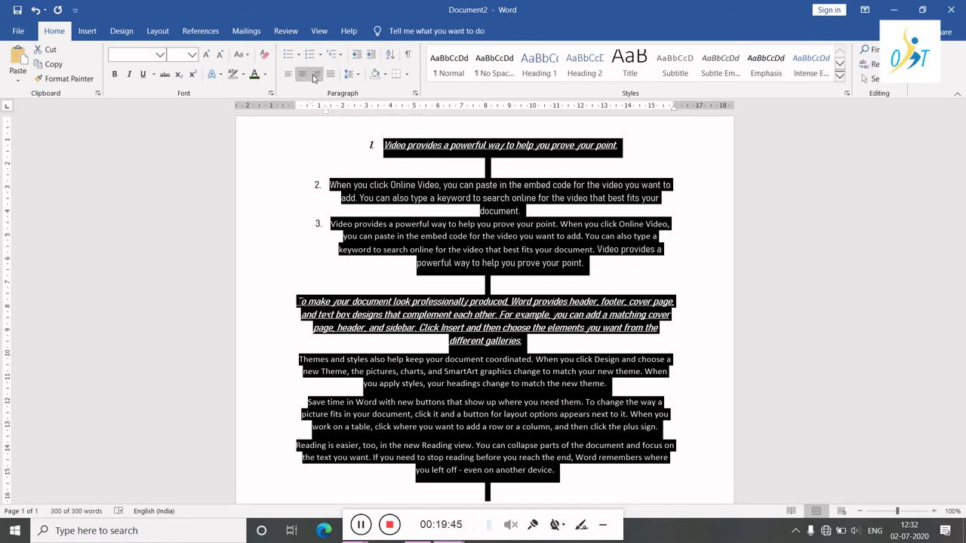
click(314, 78)
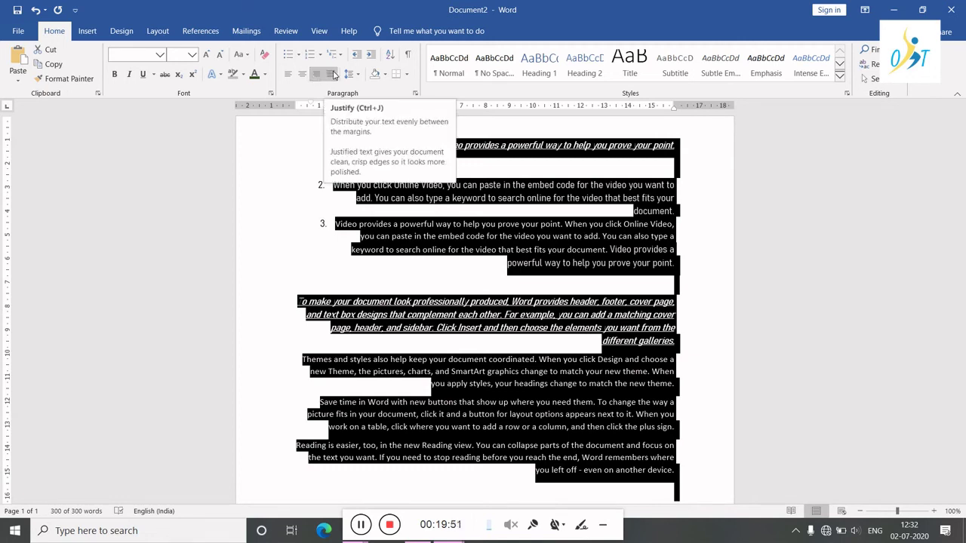
click(334, 75)
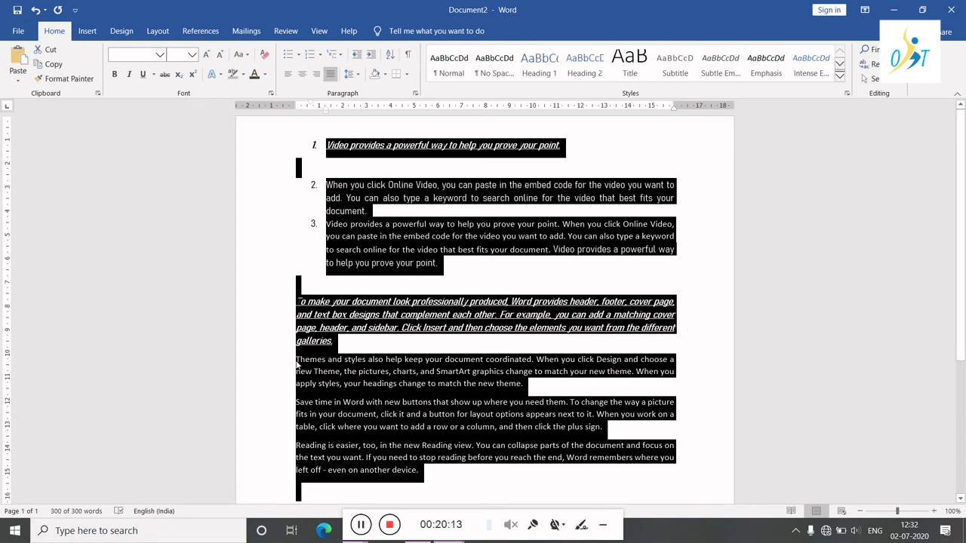
Step: Split "keyword" in the third list item by inserting a gap between "key" and "word"
click(468, 249)
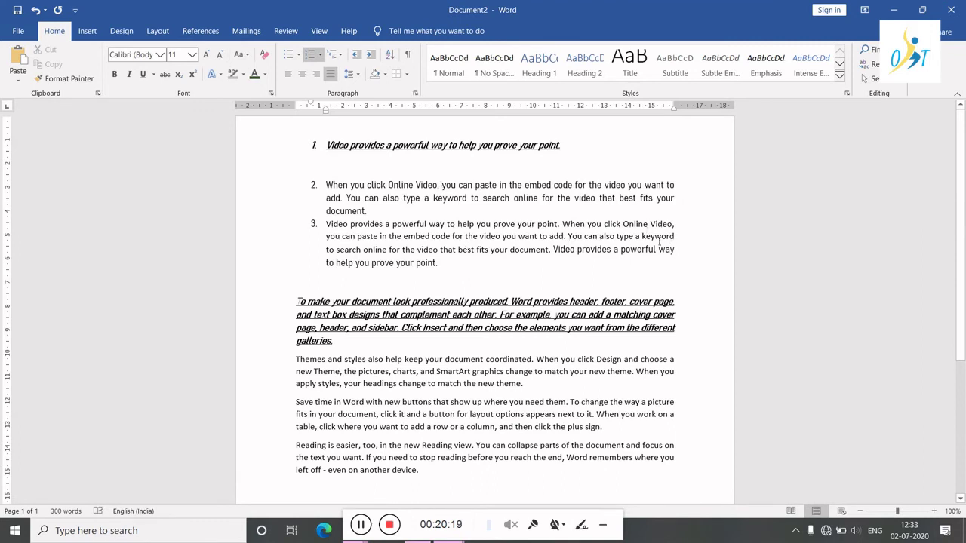
click(658, 240)
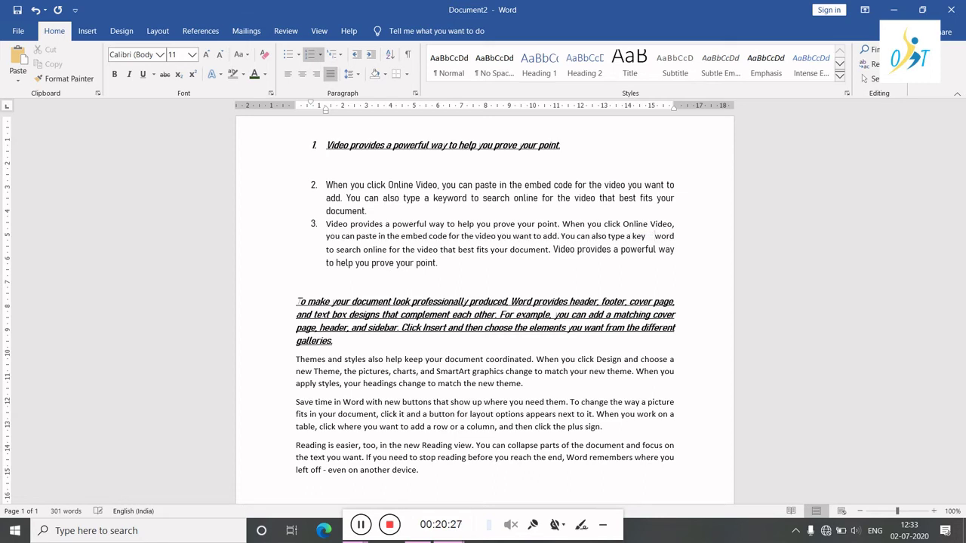
Step: Move "word" onto its own unnumbered line within the third list item and start it with a hyphen
key(Return)
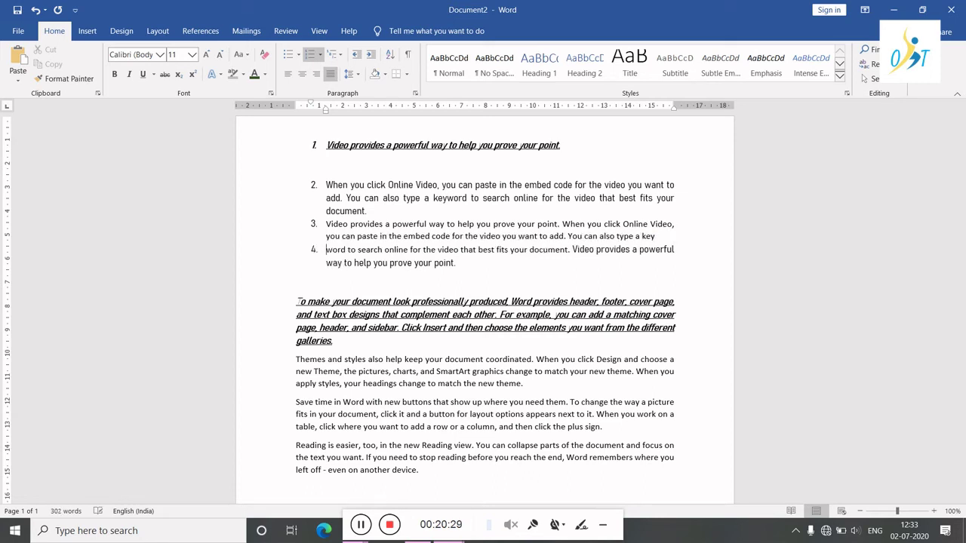
key(BackSpace)
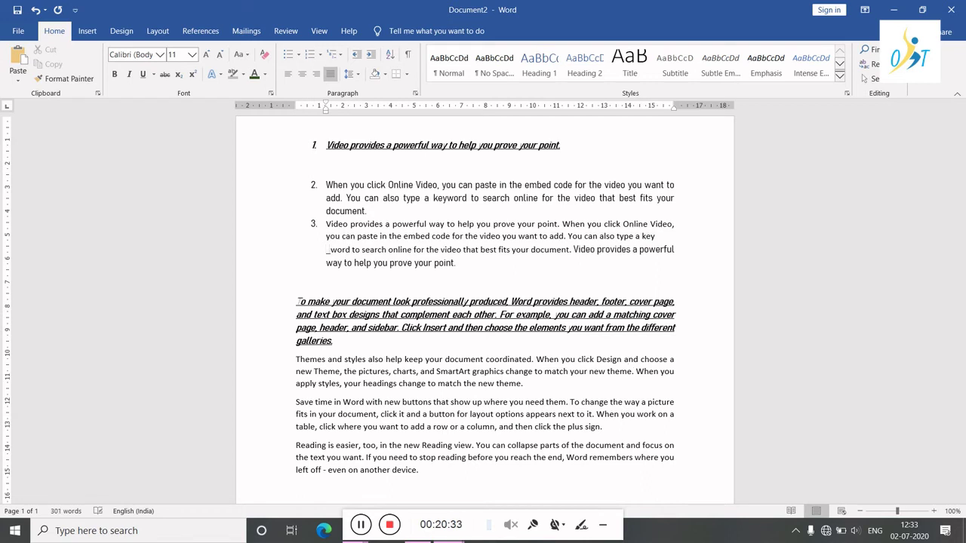
key(BackSpace)
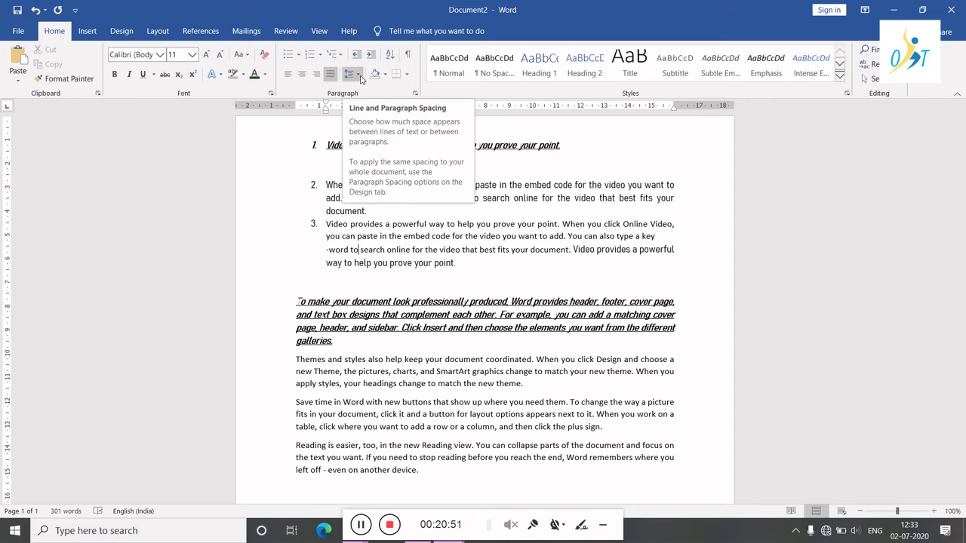
Step: Remove the space after the paragraphs from the first list item through the "Themes and styles" paragraph
click(388, 160)
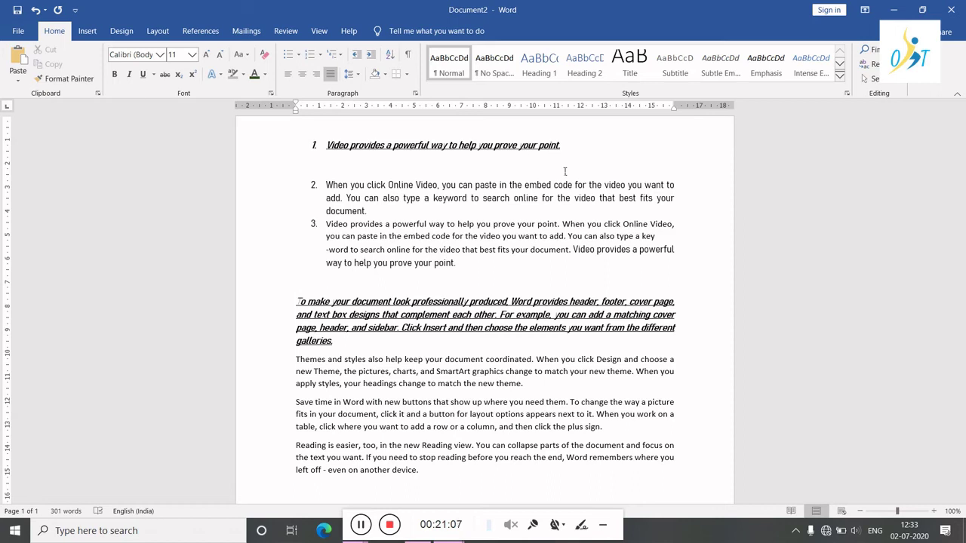
click(417, 184)
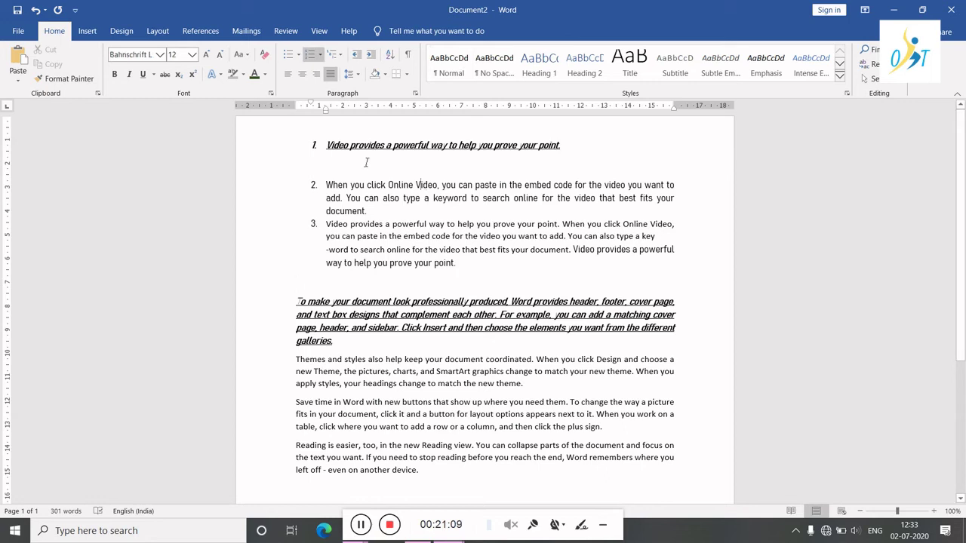
drag(324, 147, 531, 360)
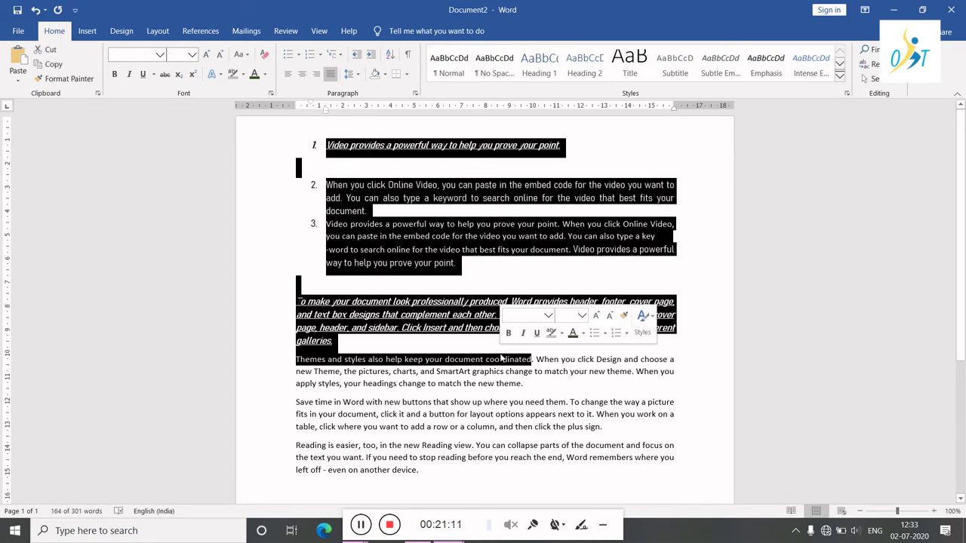
click(359, 74)
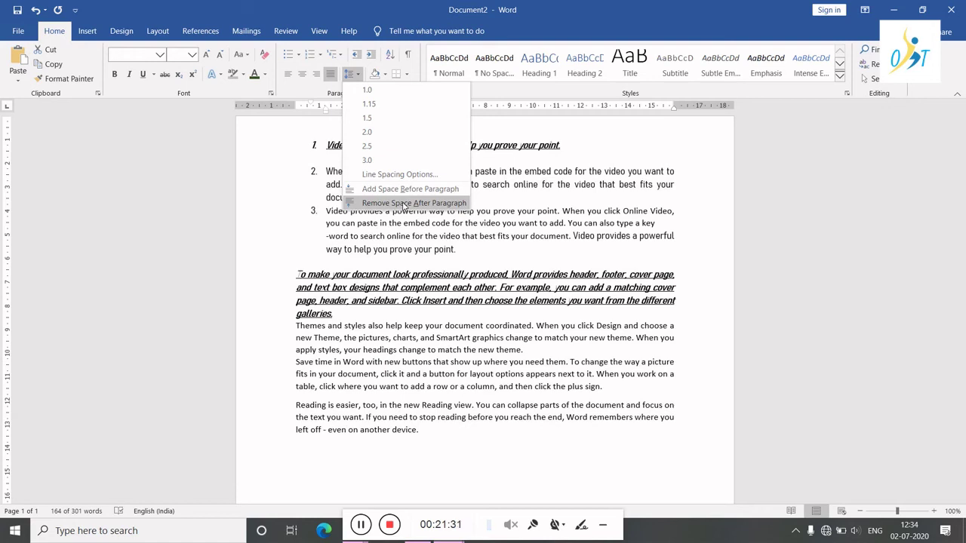
click(404, 203)
click(367, 197)
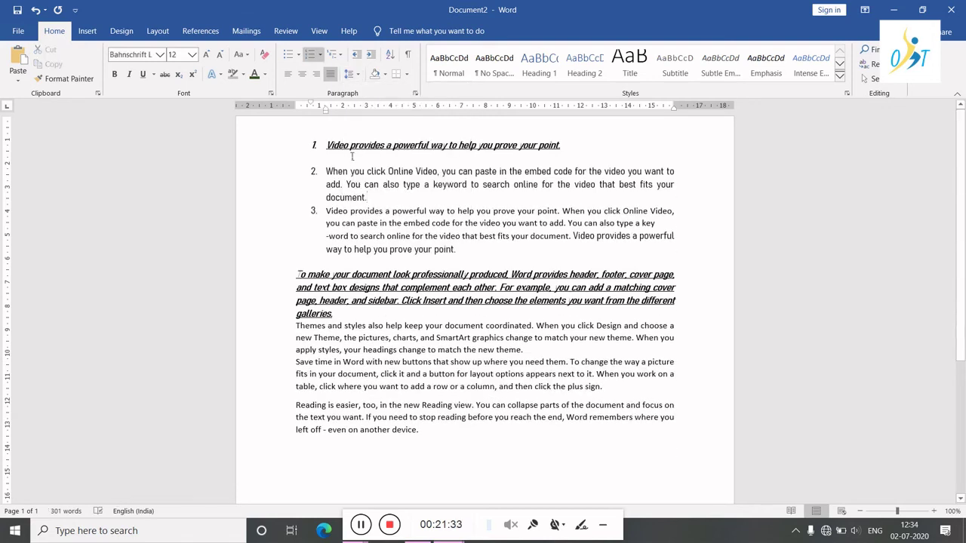
Step: Delete the second and third list items with their surrounding blank lines, leaving one unnumbered blank line below the first item
drag(325, 158, 462, 249)
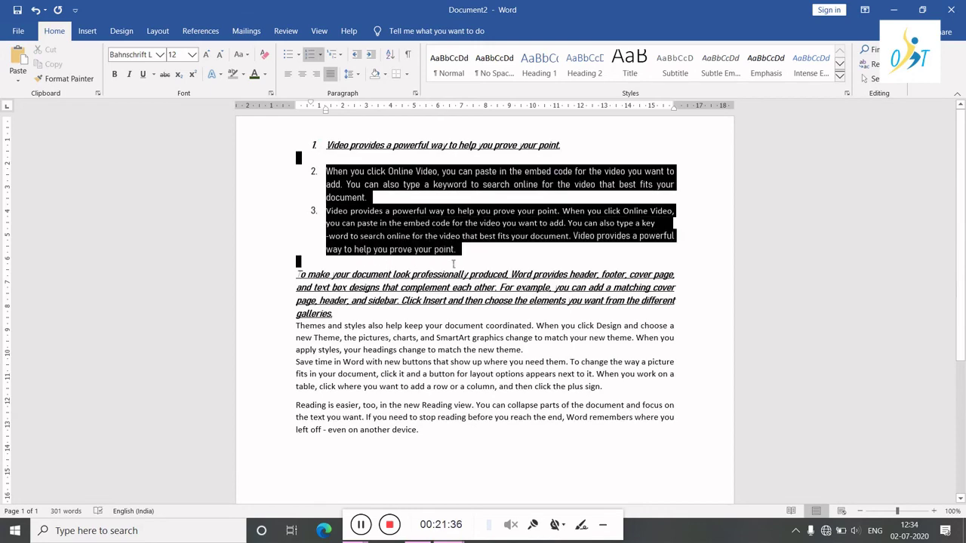
click(354, 75)
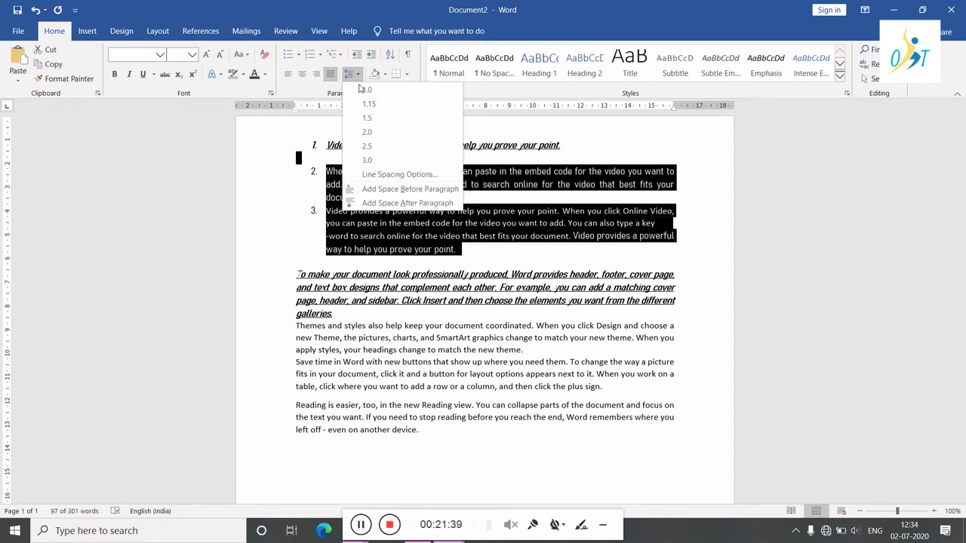
click(367, 90)
key(Delete)
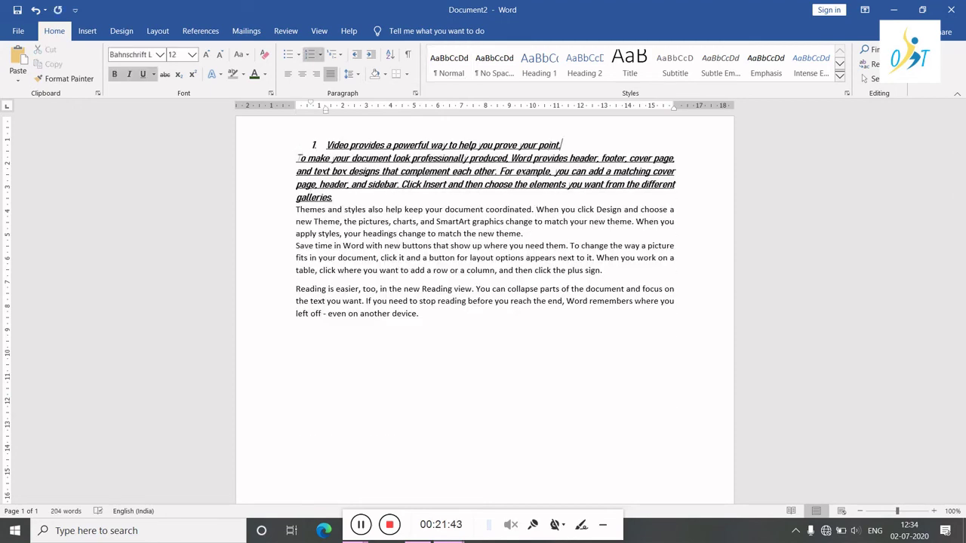
key(Return)
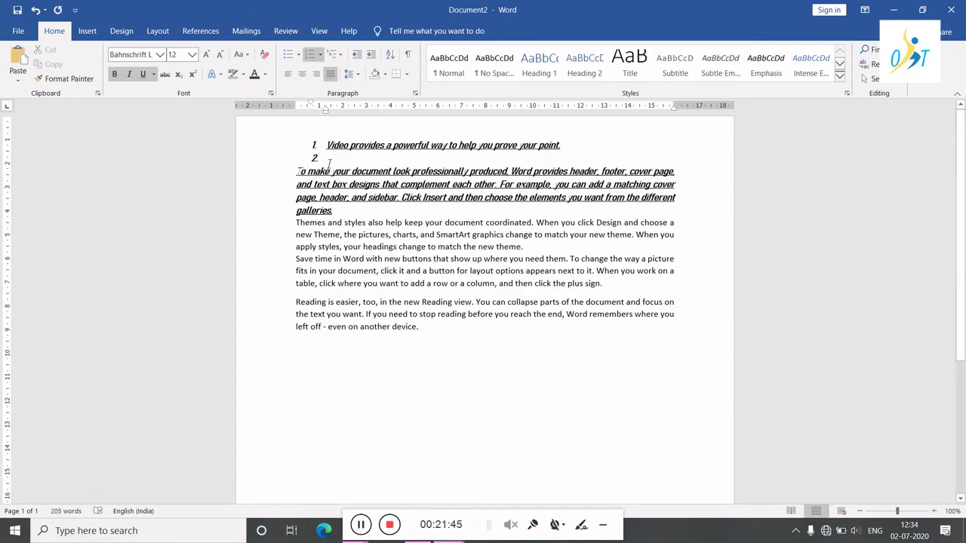
key(BackSpace)
Step: Examine the line and paragraph spacing choices without applying any
click(360, 76)
click(359, 77)
click(359, 77)
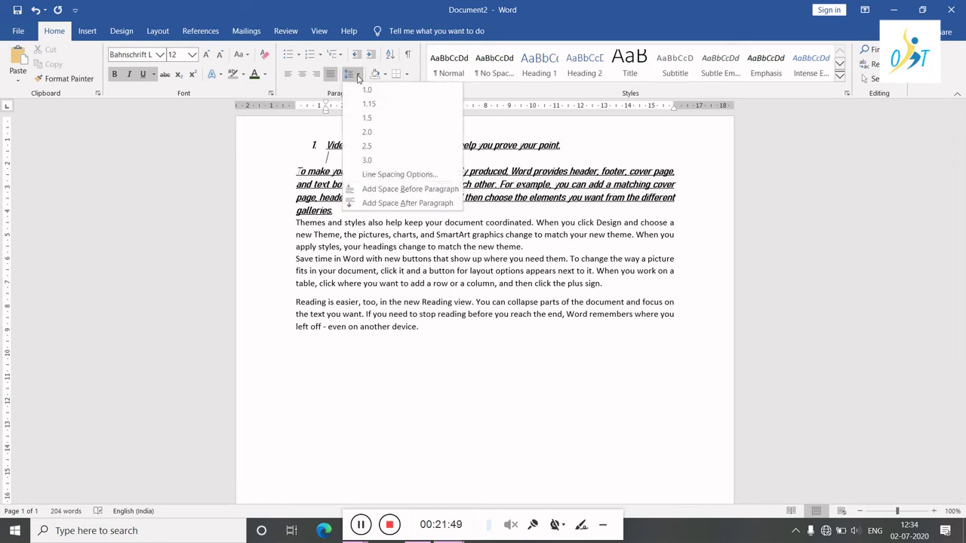
click(414, 227)
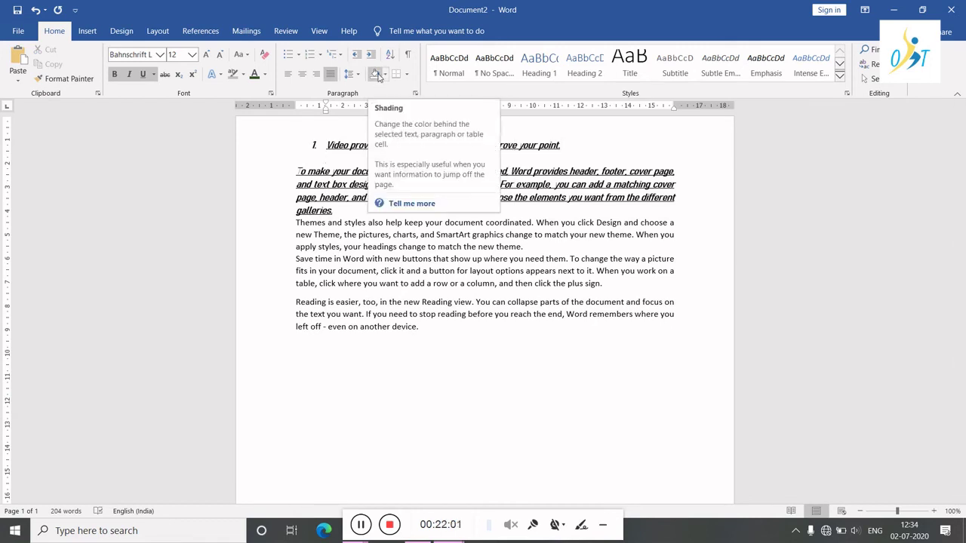
Step: Examine the paragraph shading colours and the border options without applying any
click(385, 73)
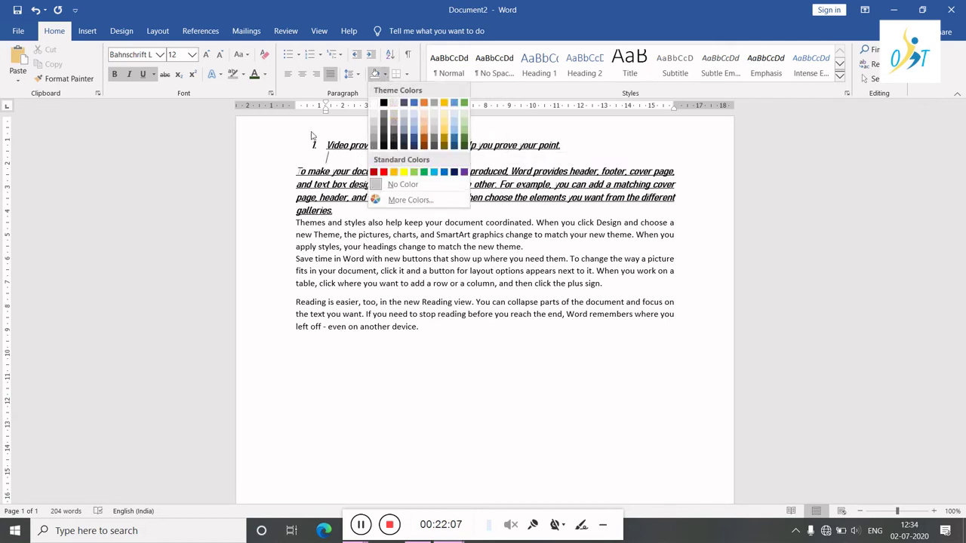
click(320, 153)
click(320, 153)
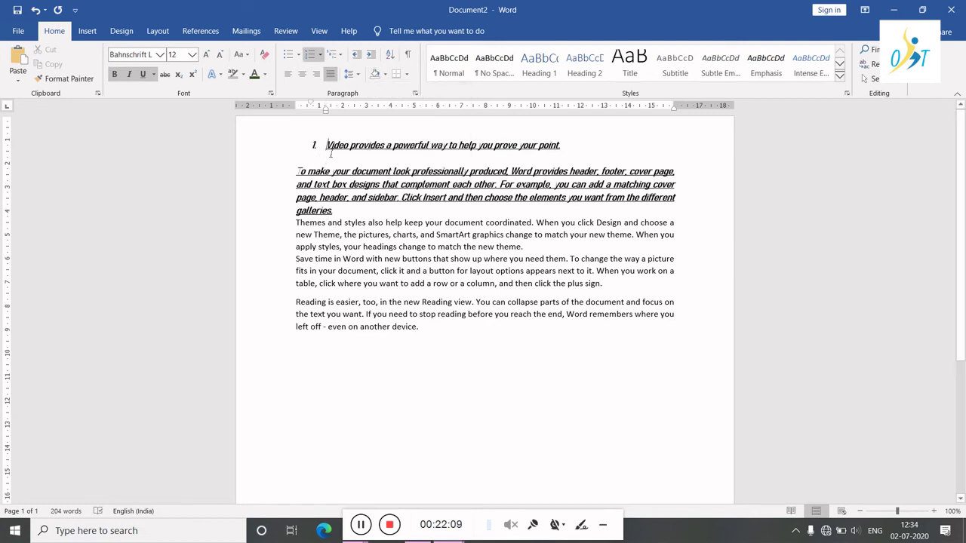
click(385, 75)
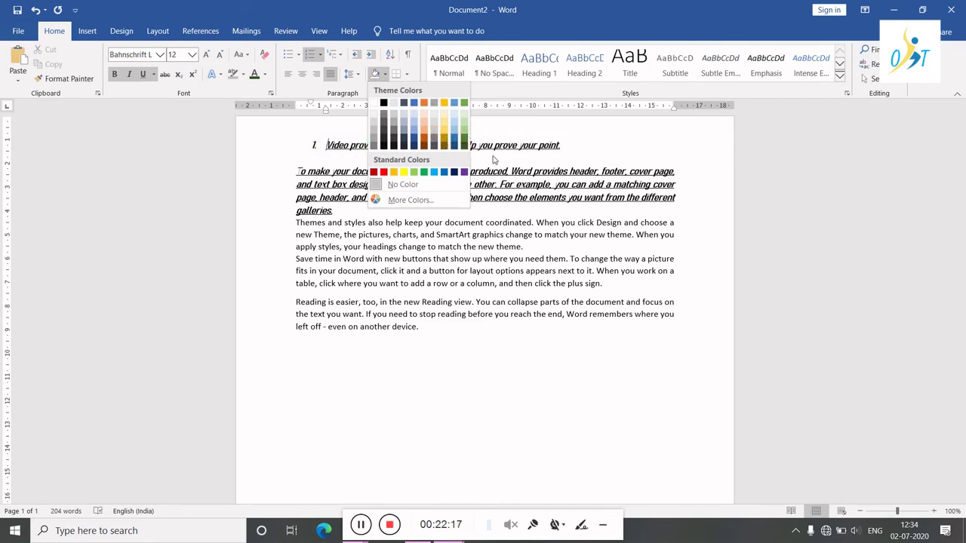
click(497, 157)
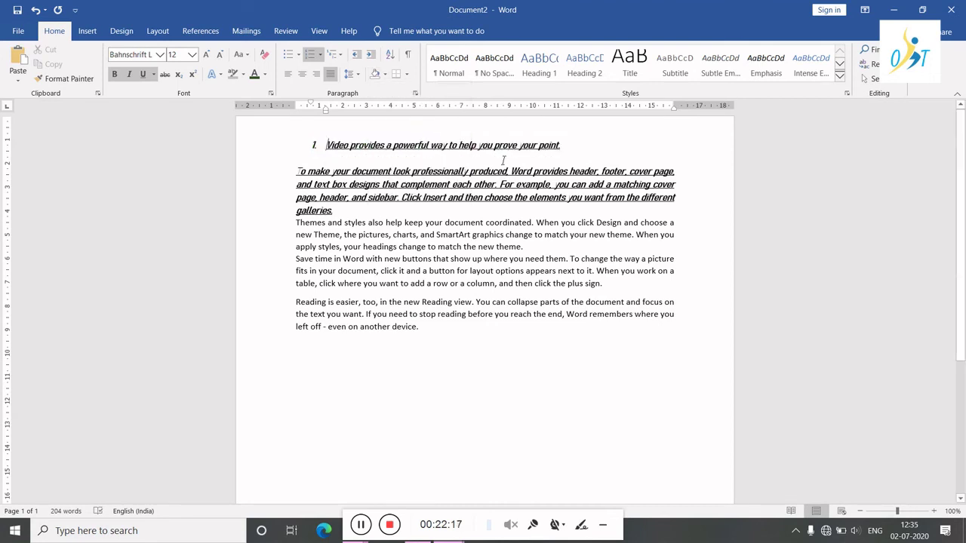
click(406, 74)
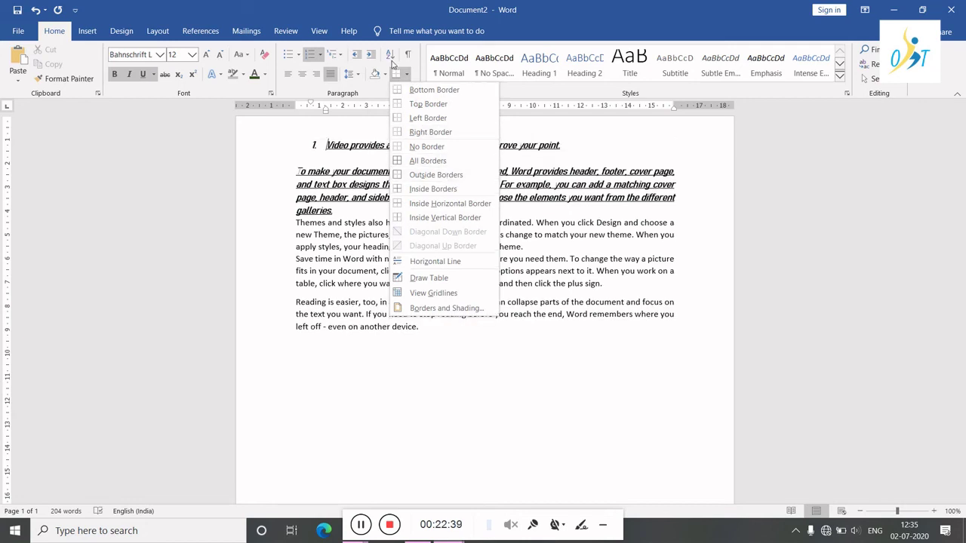
click(327, 234)
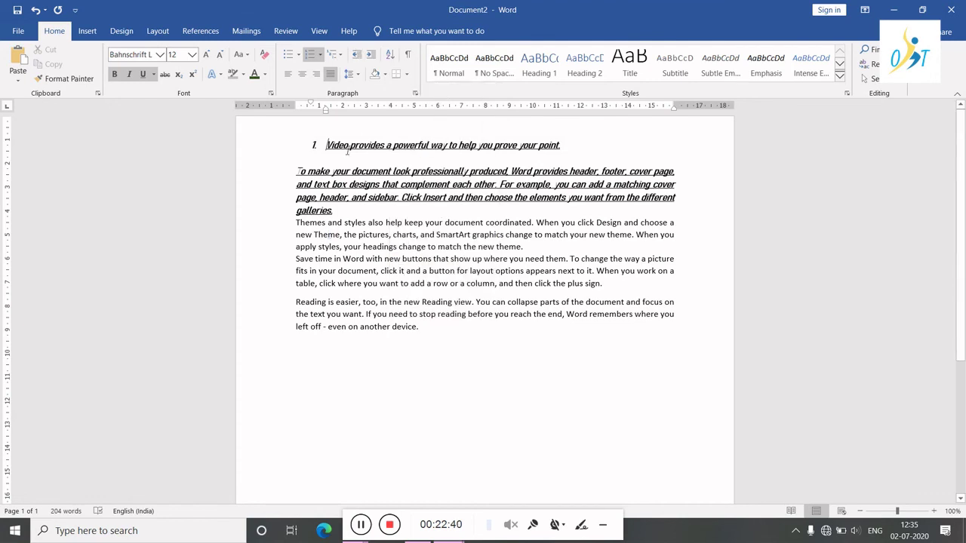
Step: Decrease the first list item's indent to the margin, then increase it repeatedly to around the ruler's 8 mark
click(359, 56)
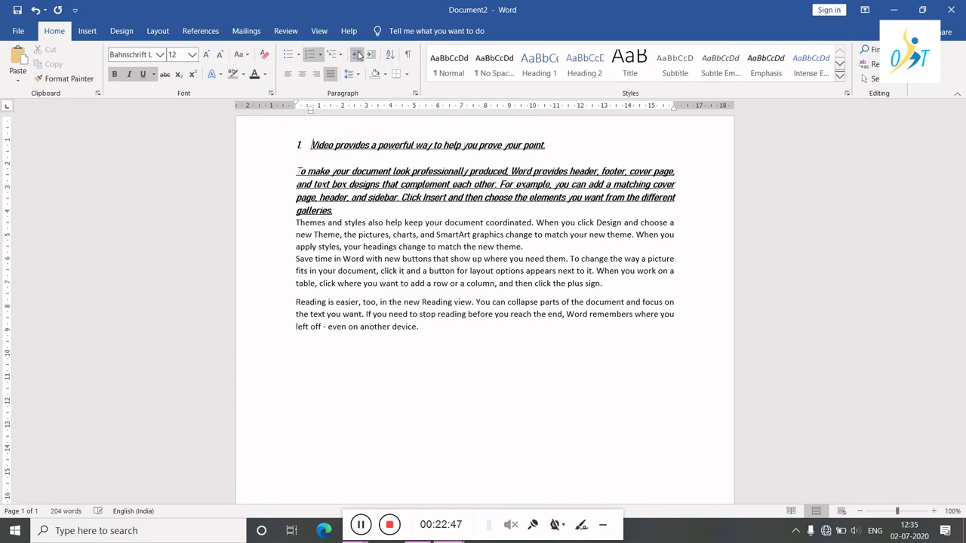
click(360, 55)
click(375, 55)
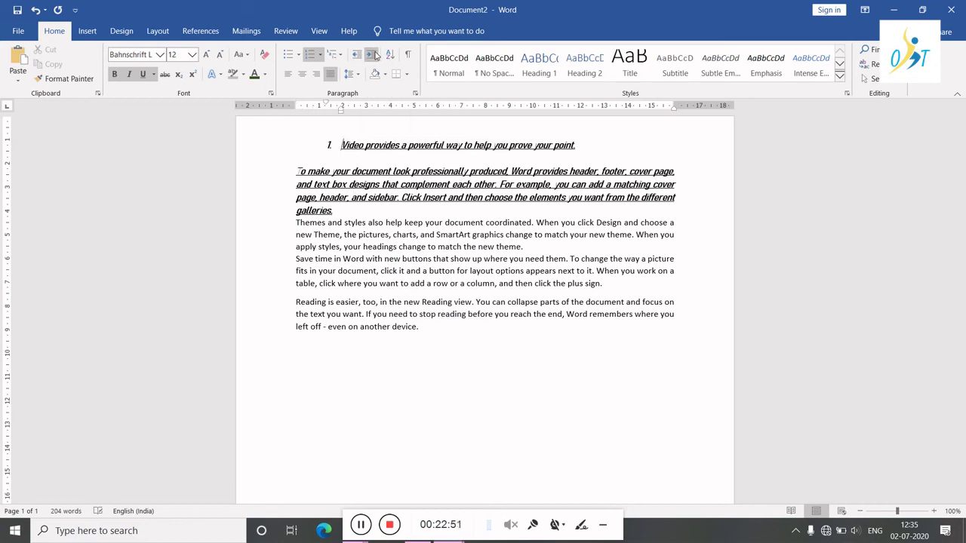
click(375, 55)
click(375, 55)
click(375, 55)
click(375, 55)
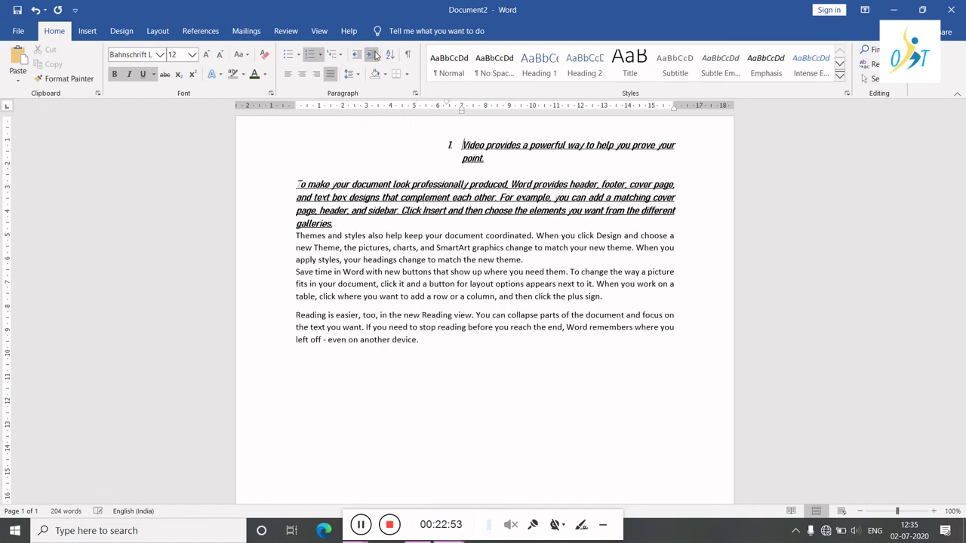
click(375, 55)
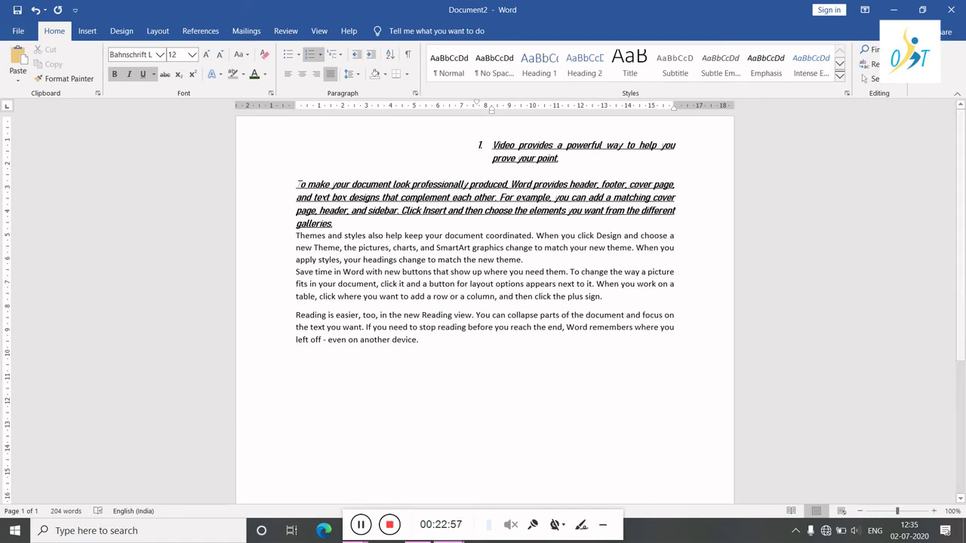
Step: Reset the first list item to an unnumbered, unindented Normal paragraph and add the line "ABCDEFGHIJKLMNOP" above it
key(ctrl+shift+n)
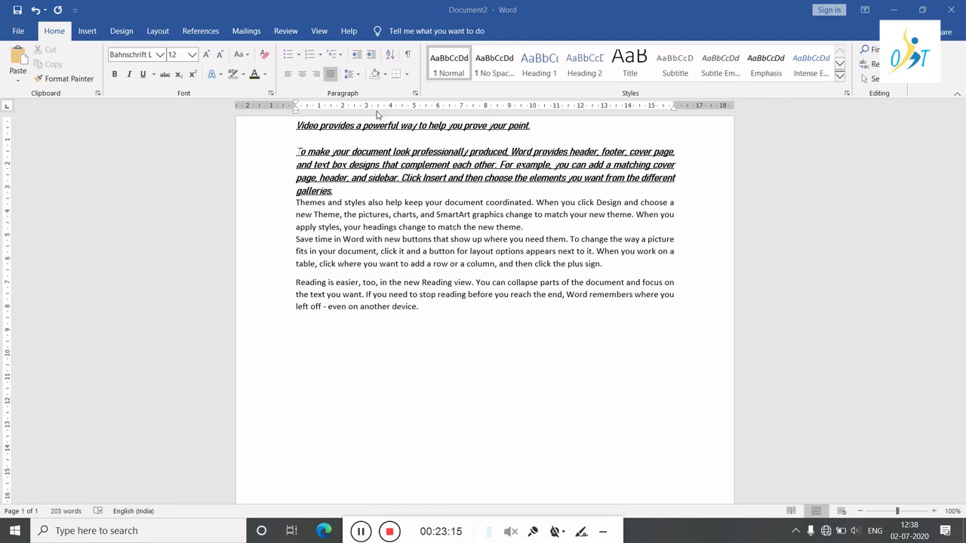
click(298, 125)
key(Return)
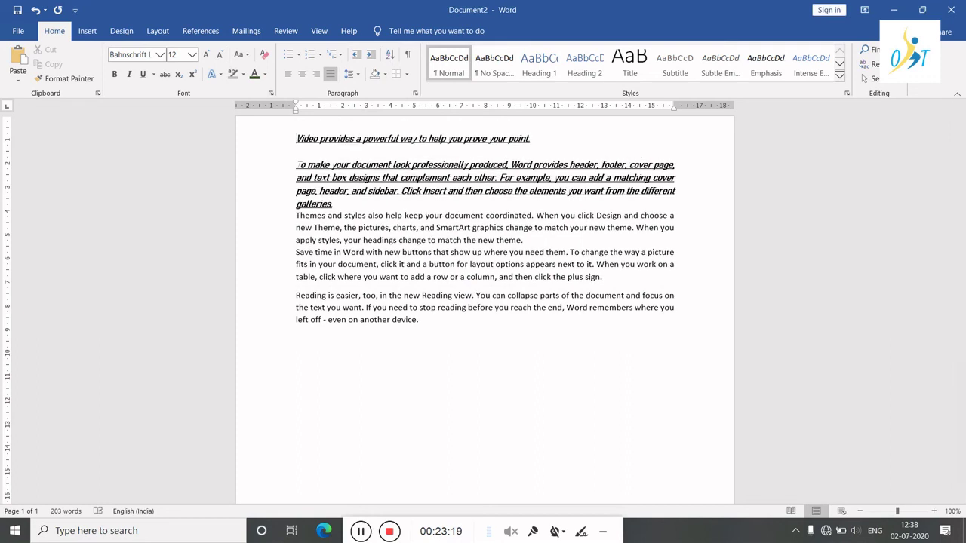
text(ABCDEFGHIJKLMNOP)
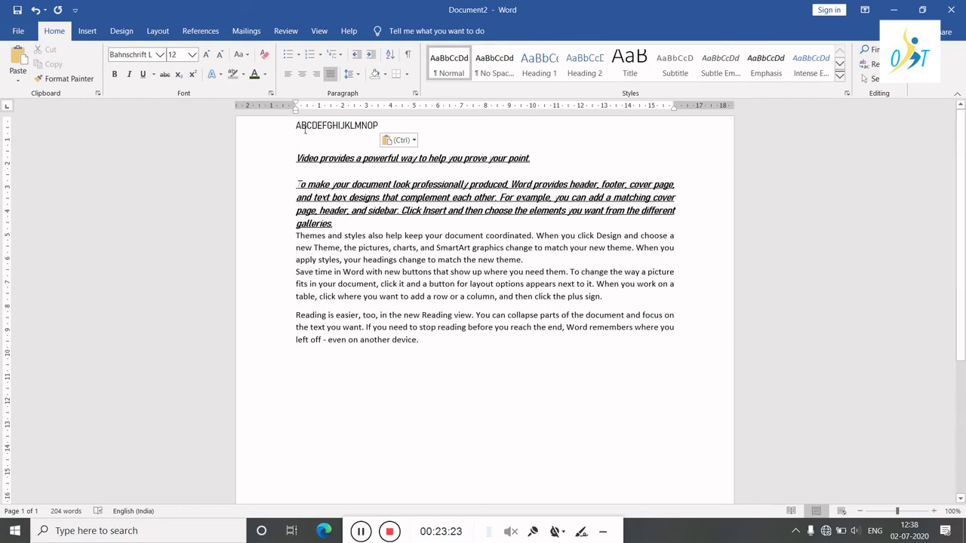
click(305, 127)
key(Return)
key(Return)
key(Return)
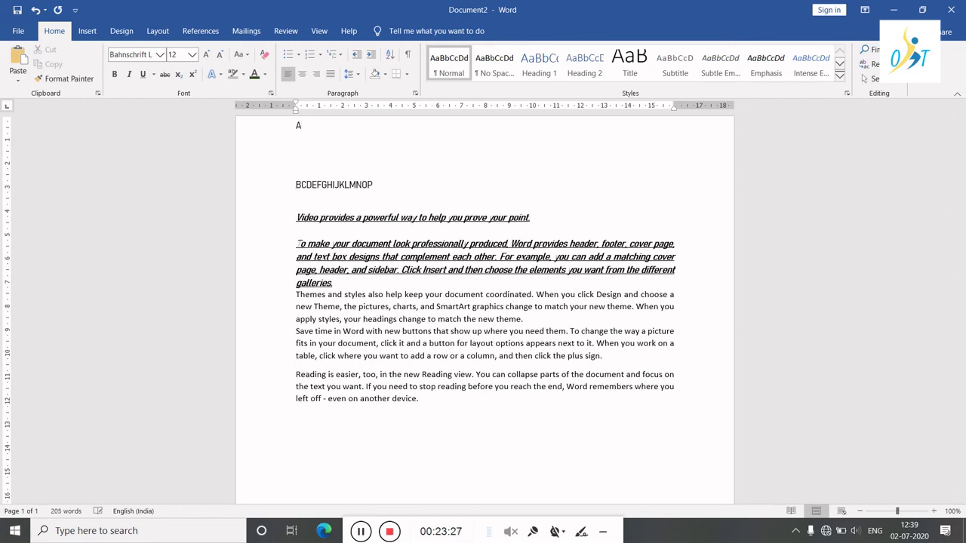
key(BackSpace)
key(Up)
key(BackSpace)
key(BackSpace)
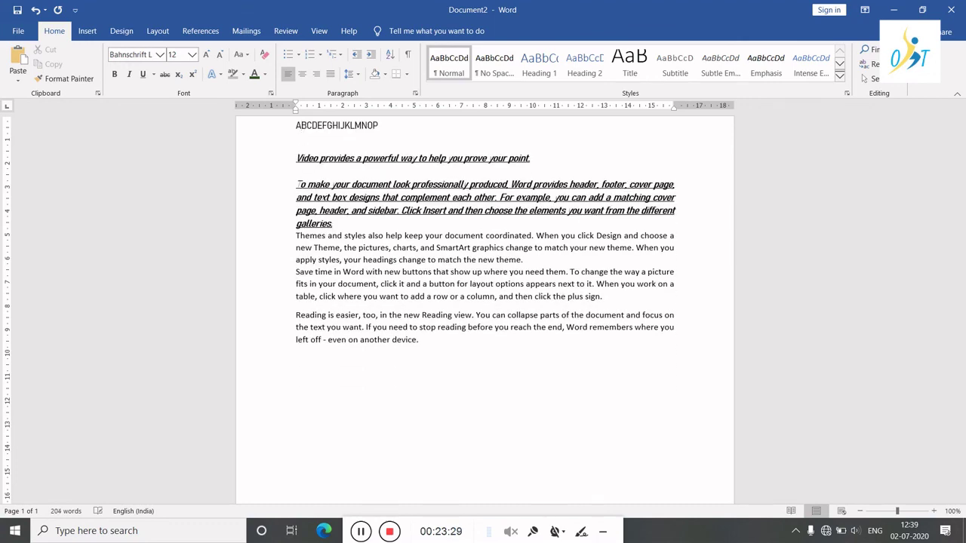
Step: Split the ABCDEFGHIJKLMNOP line so that each letter from A to K stands on its own line
key(Return)
key(Right)
key(Return)
key(Right)
key(Return)
key(Right)
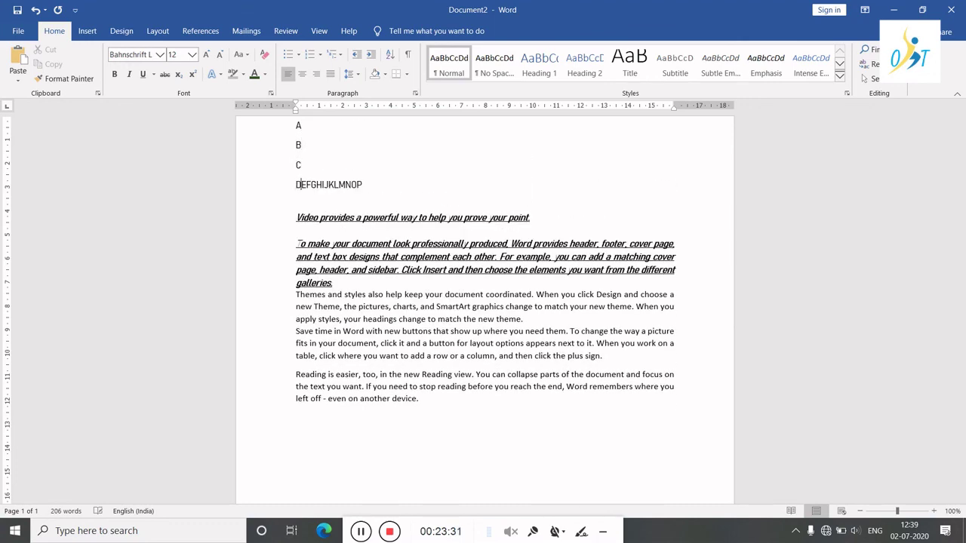
key(Return)
key(Right)
key(Return)
key(Right)
key(Right)
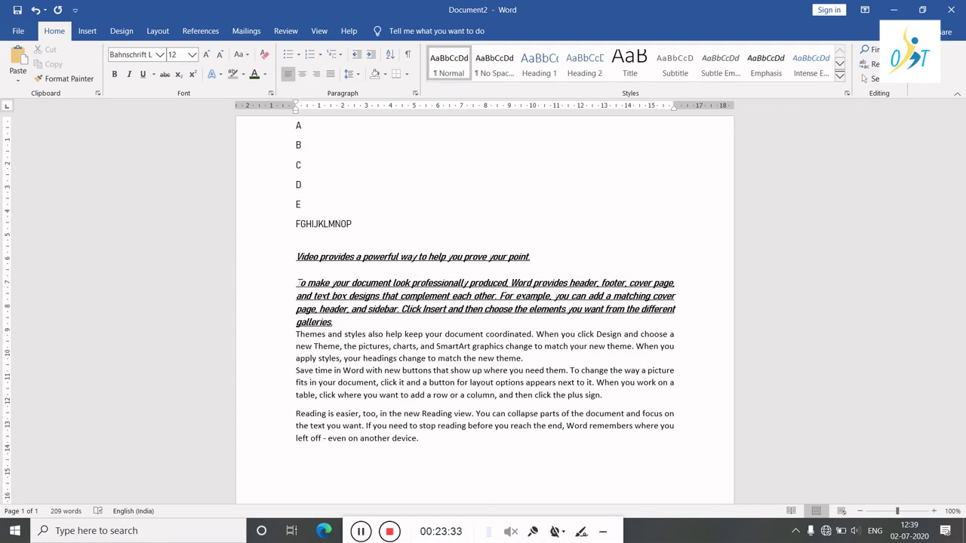
key(Down)
key(Up)
key(Right)
key(Return)
key(Right)
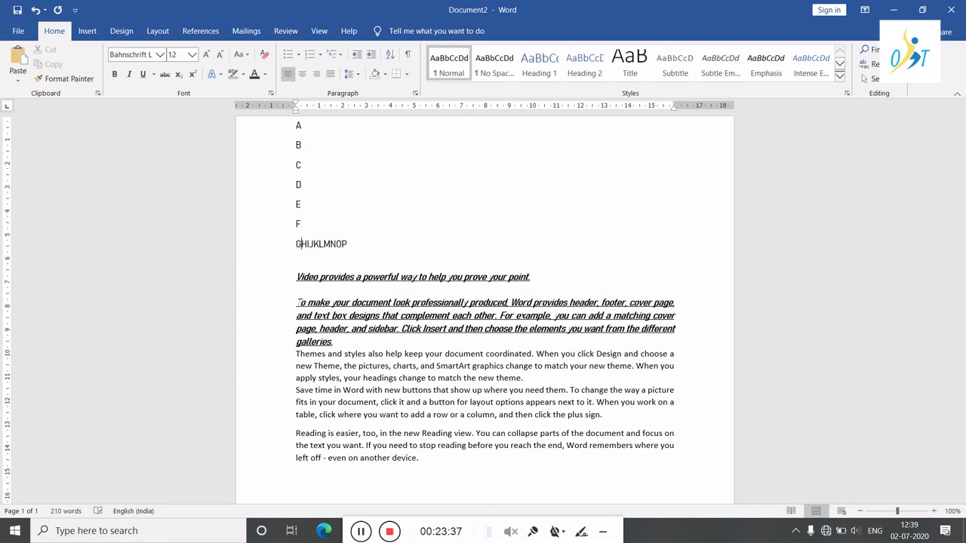
key(Return)
key(Right)
key(Return)
key(Right)
key(Return)
key(Right)
key(Return)
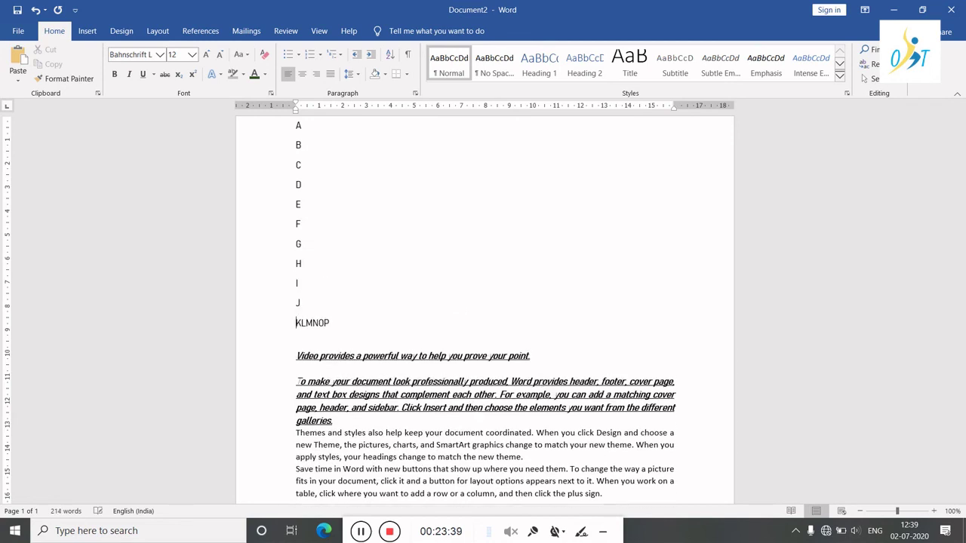
key(Right)
key(Return)
Step: Delete the remaining letters LMNOP below the K line
key(Delete)
key(Delete)
key(Delete)
key(Delete)
key(Delete)
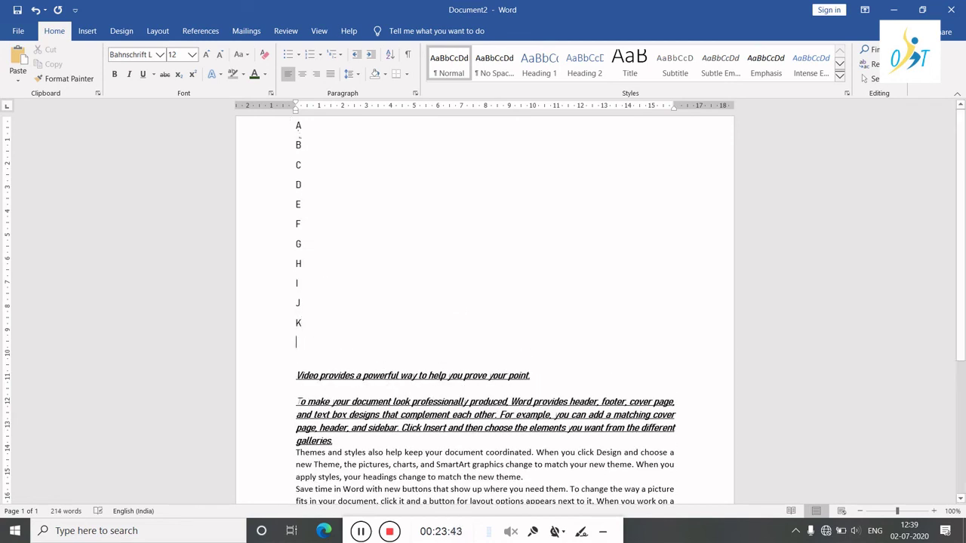
Step: Replace the letter lines A to E with a single X and insert the line ABCDEFGHIJKLMNOP above H
drag(297, 122, 307, 204)
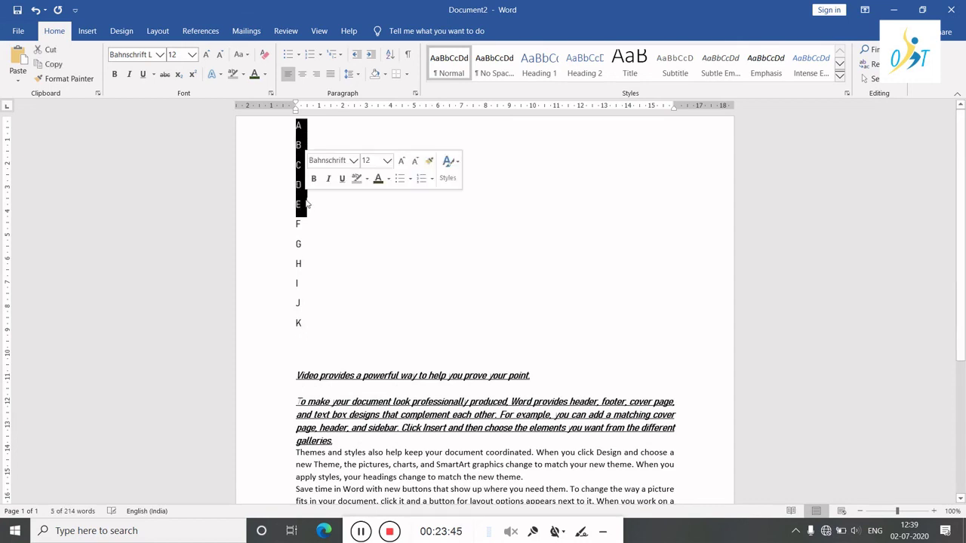
text(X)
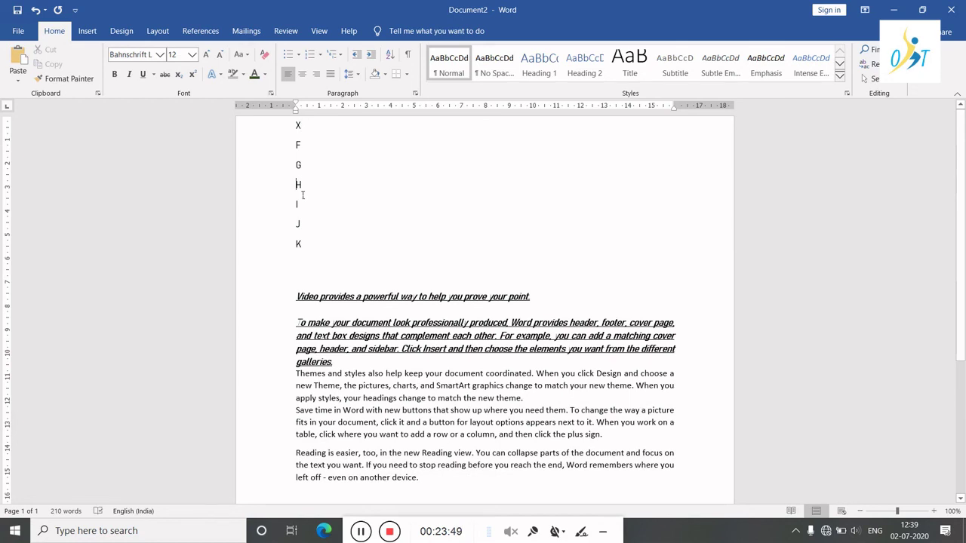
key(Return)
key(Up)
text(ABCDEFGHIJKLMNOP)
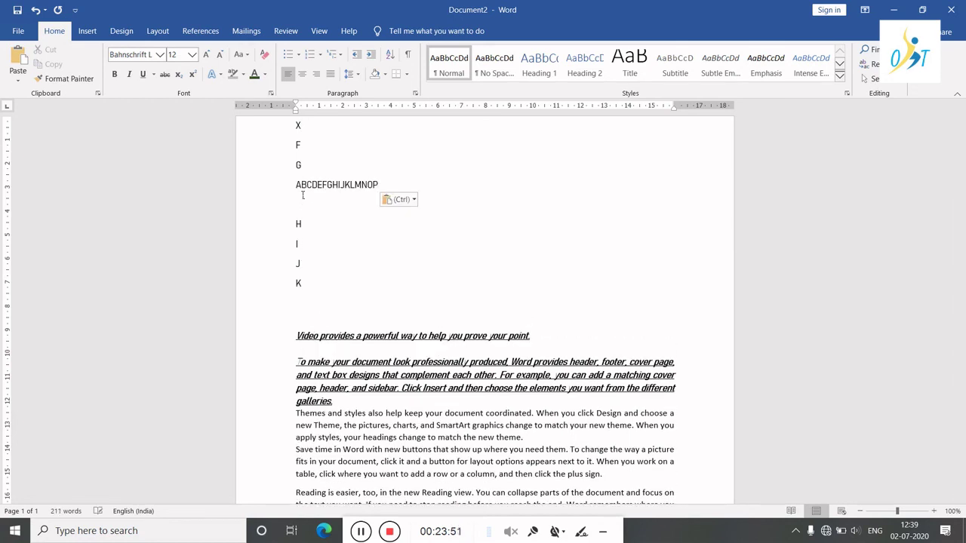
Step: Trim the ABCDEFGHIJKLMNOP line down to the letter A and start a new line below it
key(BackSpace)
key(BackSpace)
key(BackSpace)
key(BackSpace)
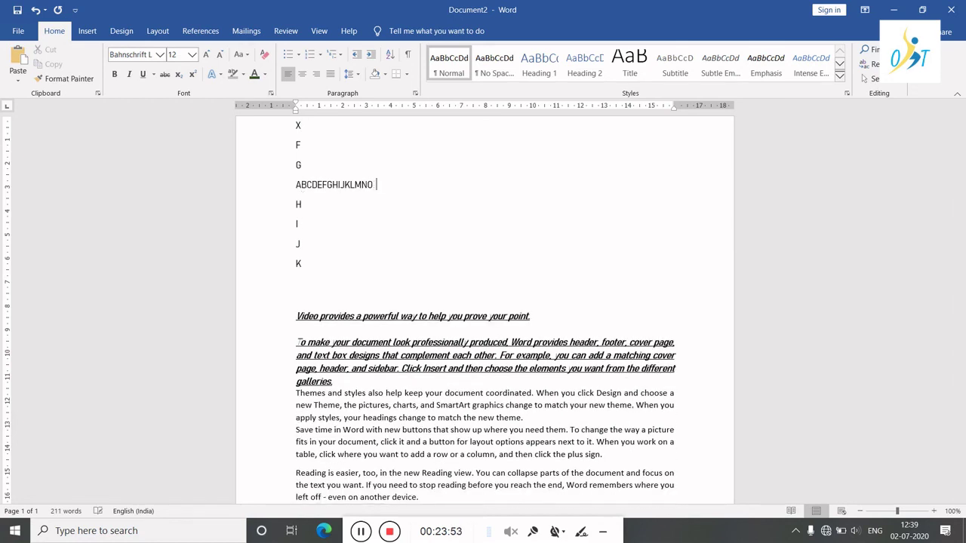
key(BackSpace)
key(BackSpace)
key(BackSpace)
key(BackSpace)
key(BackSpace)
key(BackSpace)
key(BackSpace)
key(BackSpace)
key(BackSpace)
key(BackSpace)
key(BackSpace)
key(BackSpace)
key(Return)
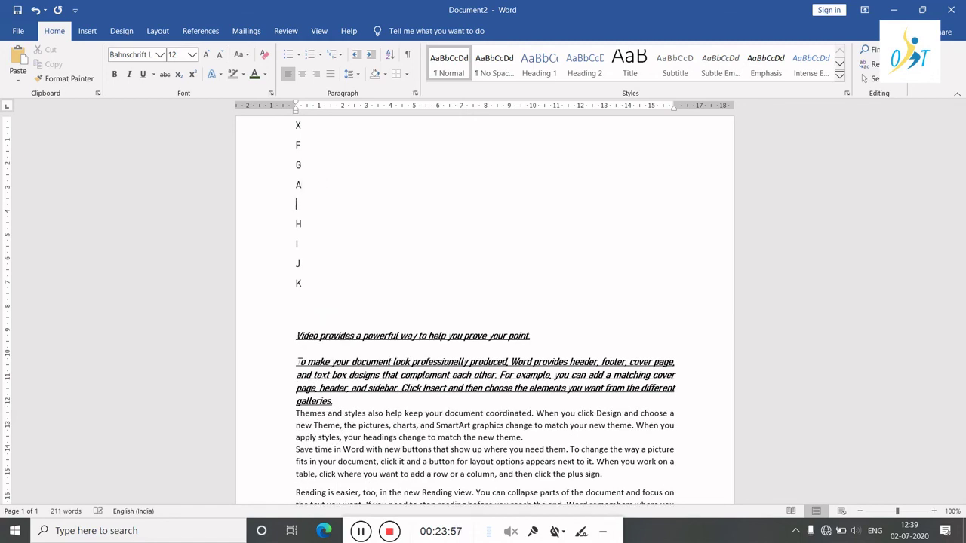
Step: Add the letters B, C and D on separate lines between A and H
text(B)
key(Return)
text(B)
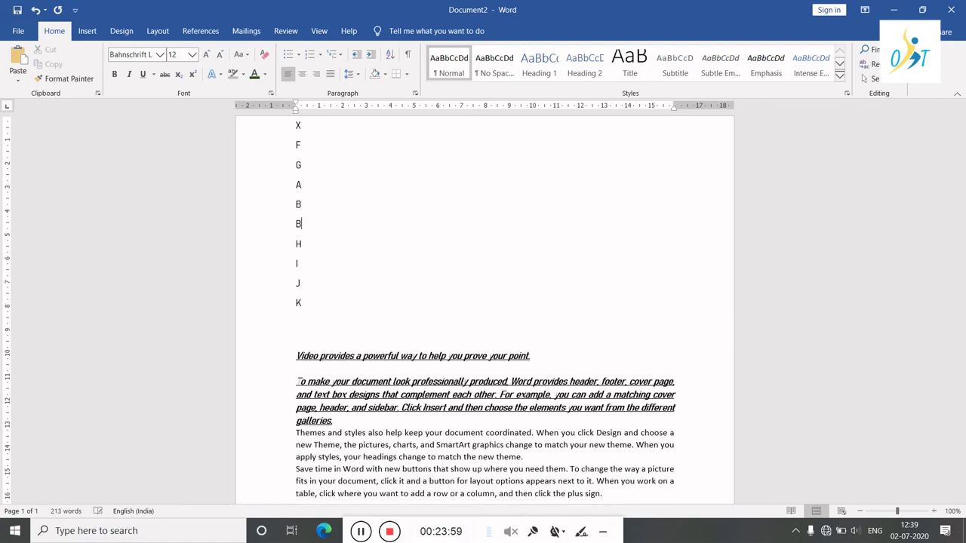
key(BackSpace)
text(C)
key(Return)
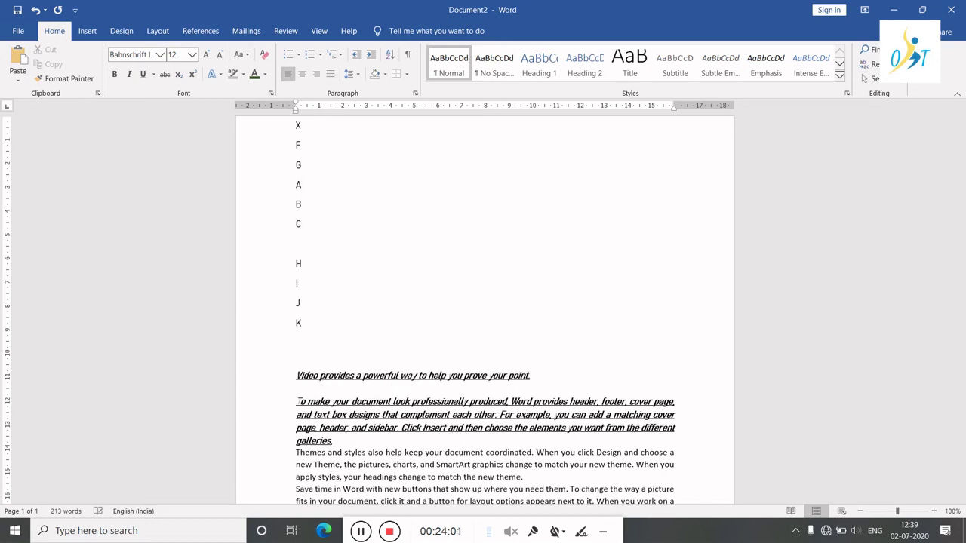
text(D)
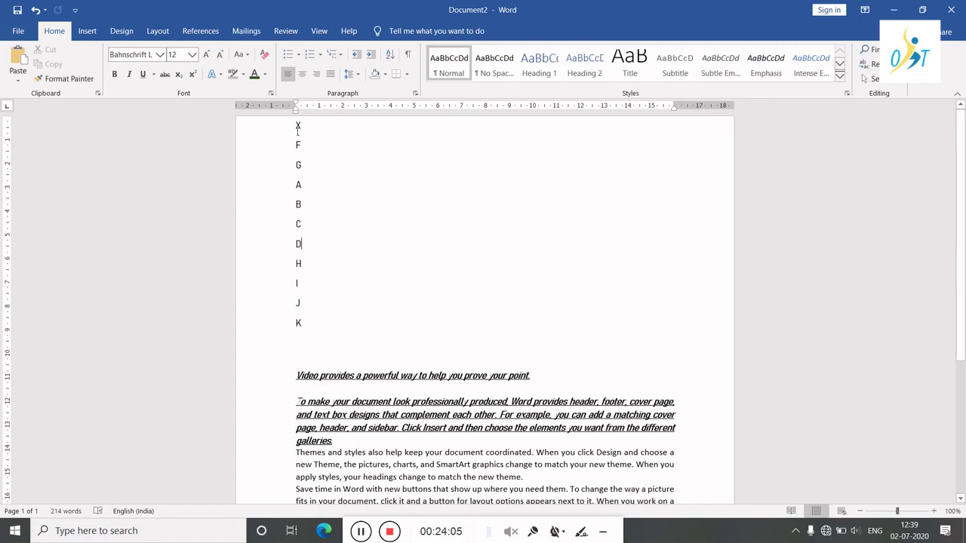
Step: Review the Sort by and Type choices for sorting text, and sort all the document's paragraphs in ascending order with no header row
drag(296, 126, 332, 340)
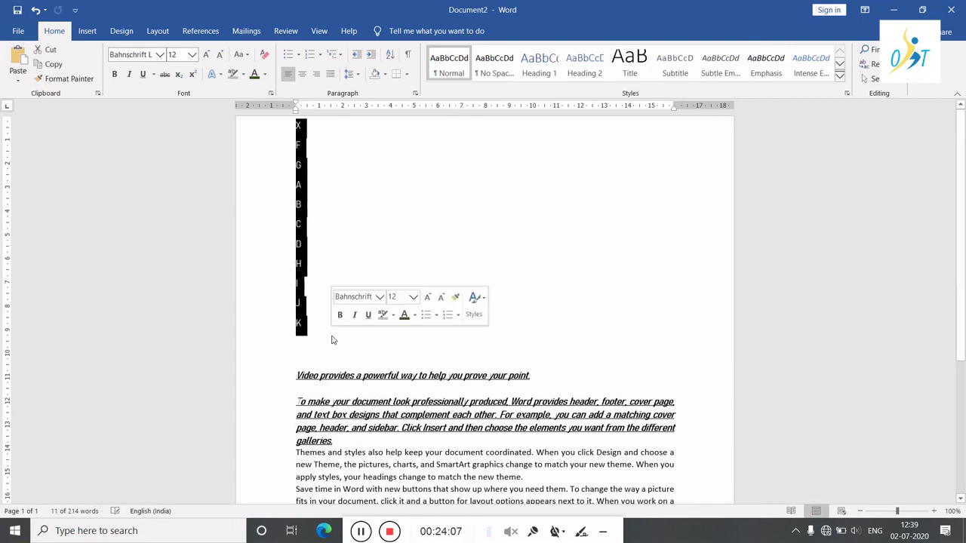
click(361, 244)
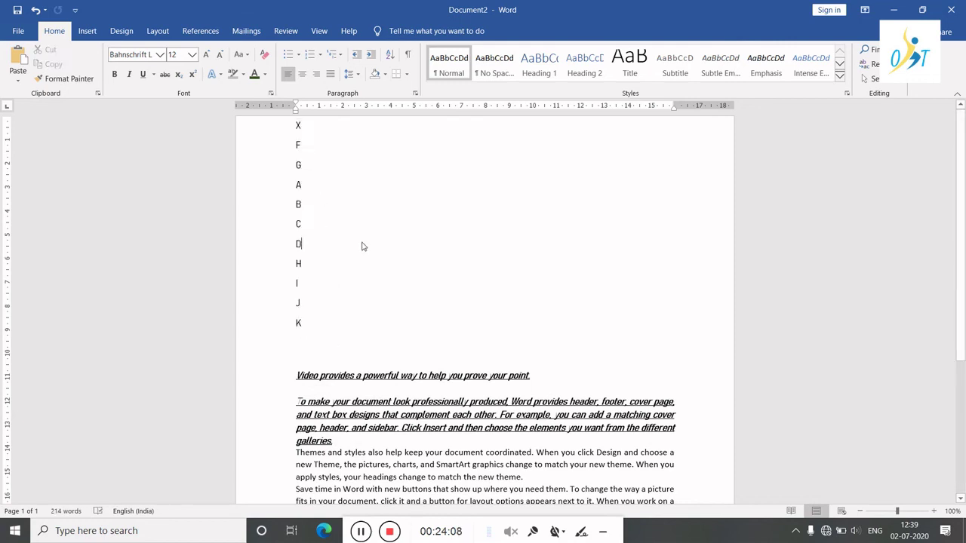
click(390, 53)
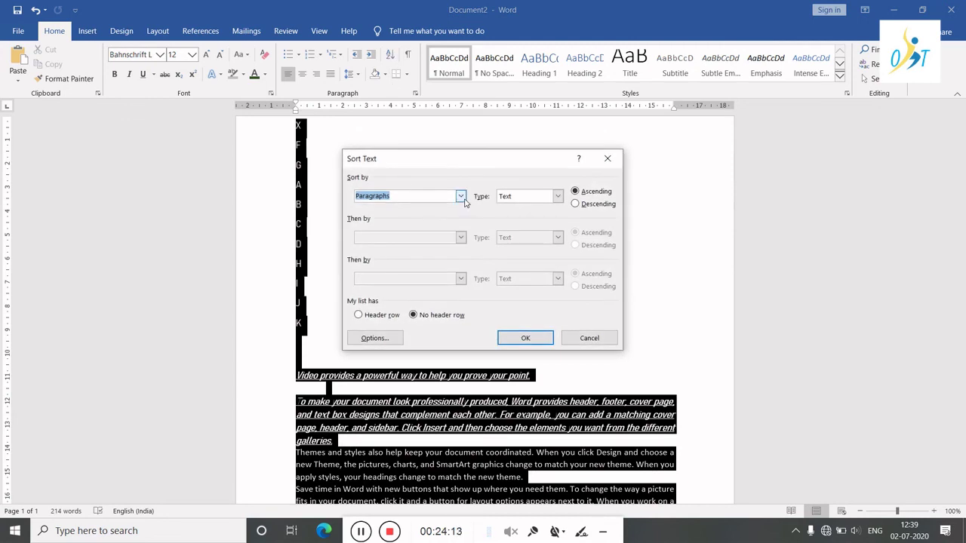
click(461, 197)
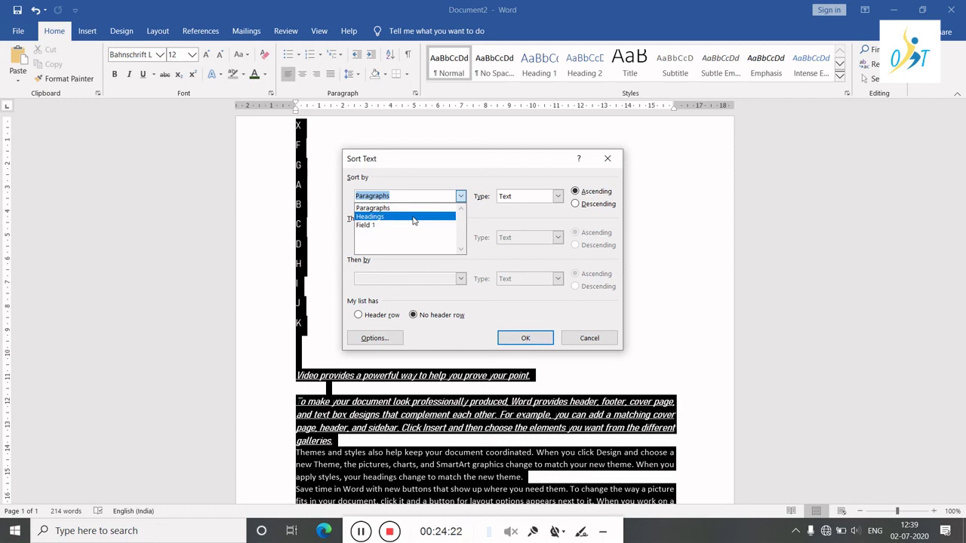
click(558, 196)
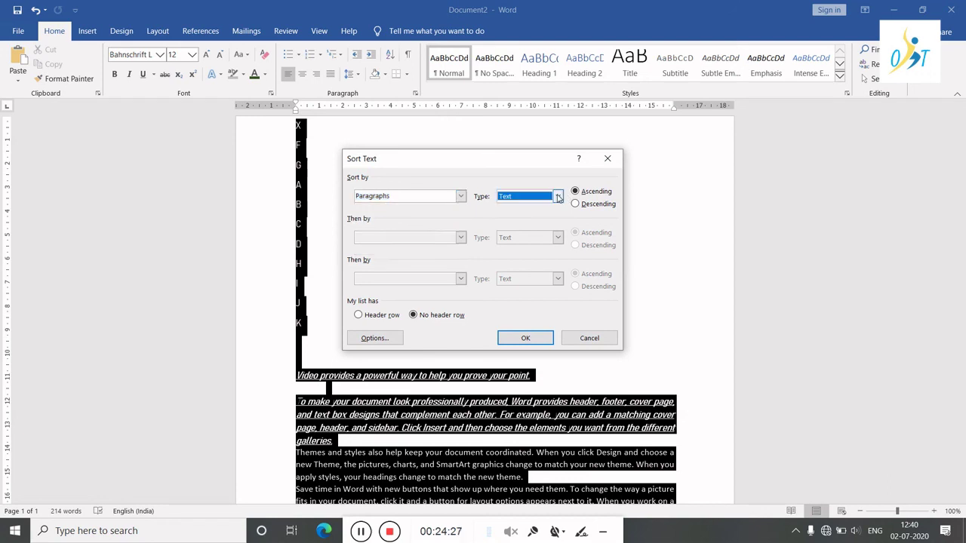
click(559, 196)
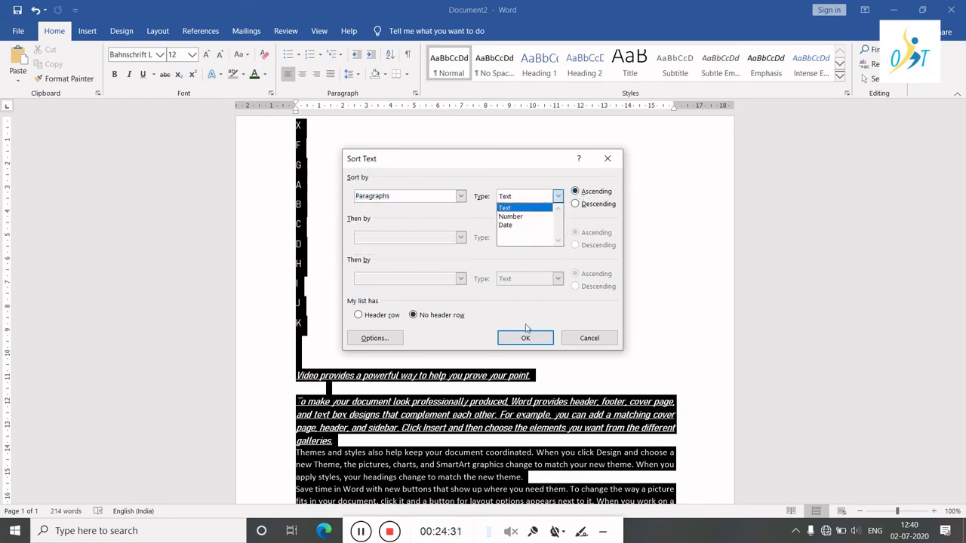
key(Down)
key(Down)
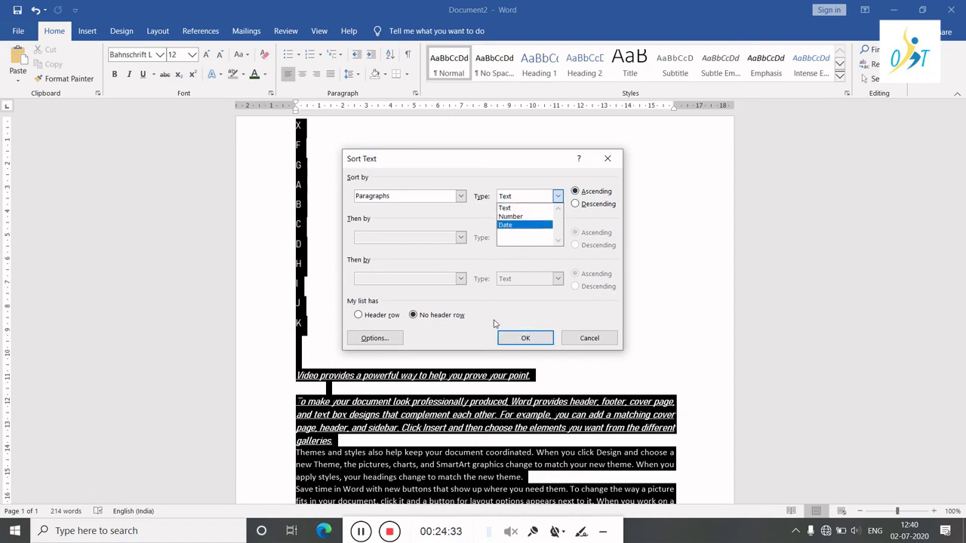
click(512, 342)
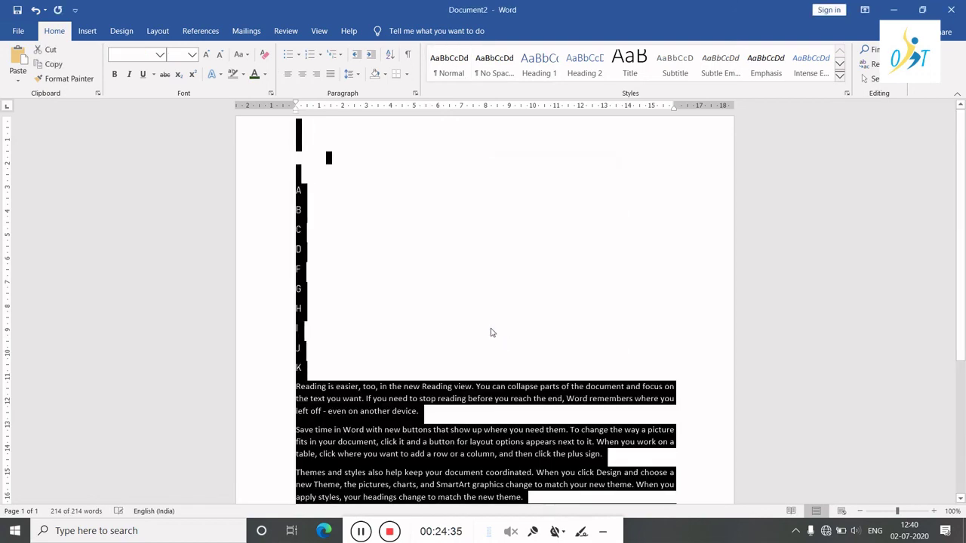
click(462, 231)
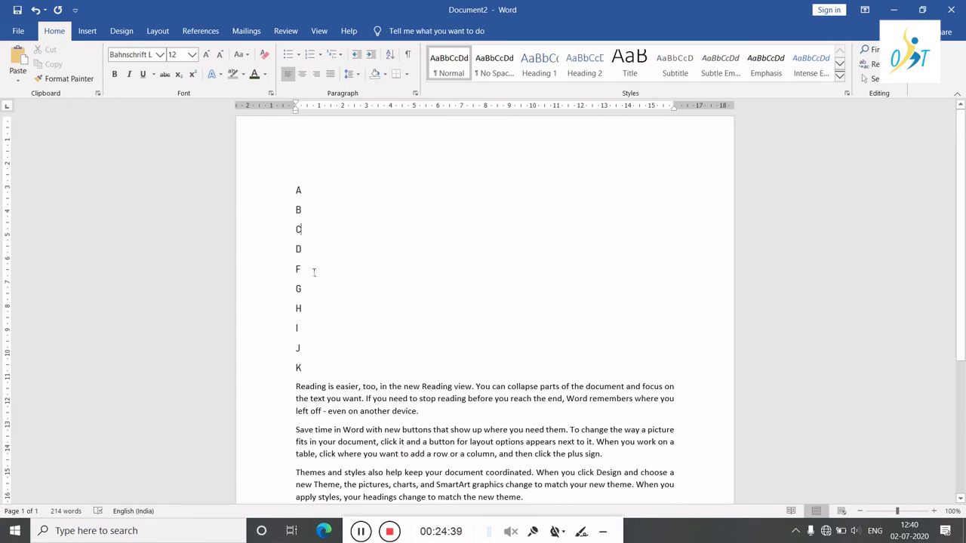
scroll(350, 344, down, 3)
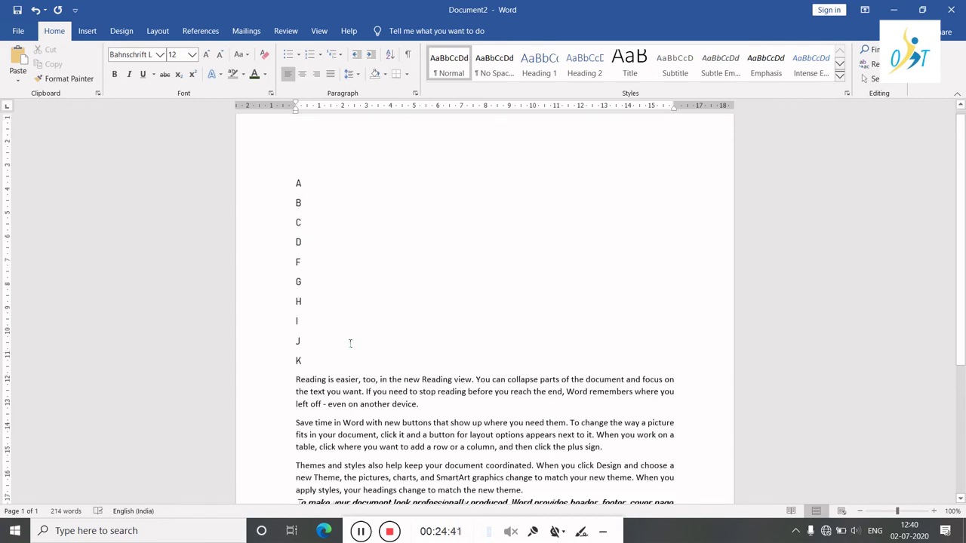